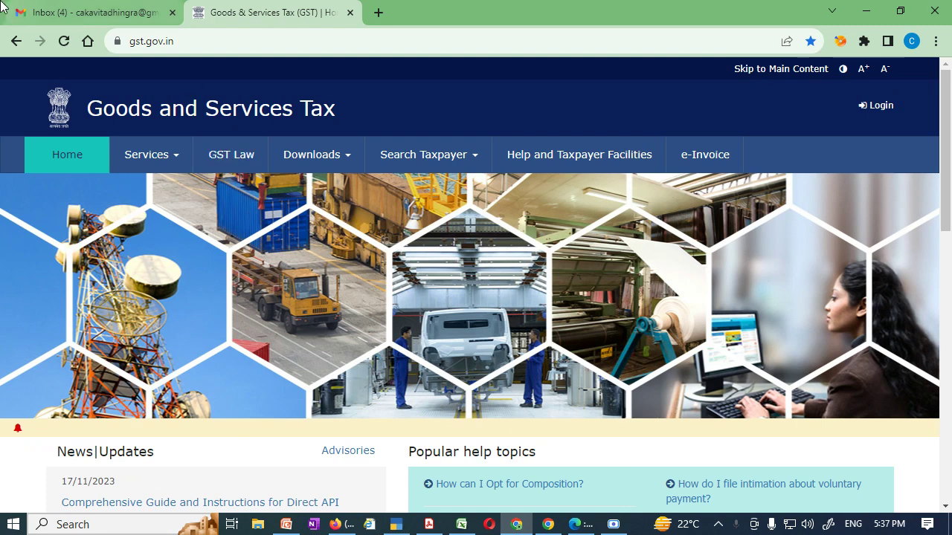
Open New Registration from the Services > Registration menu on the GST home page.
mouse_move(3, 7)
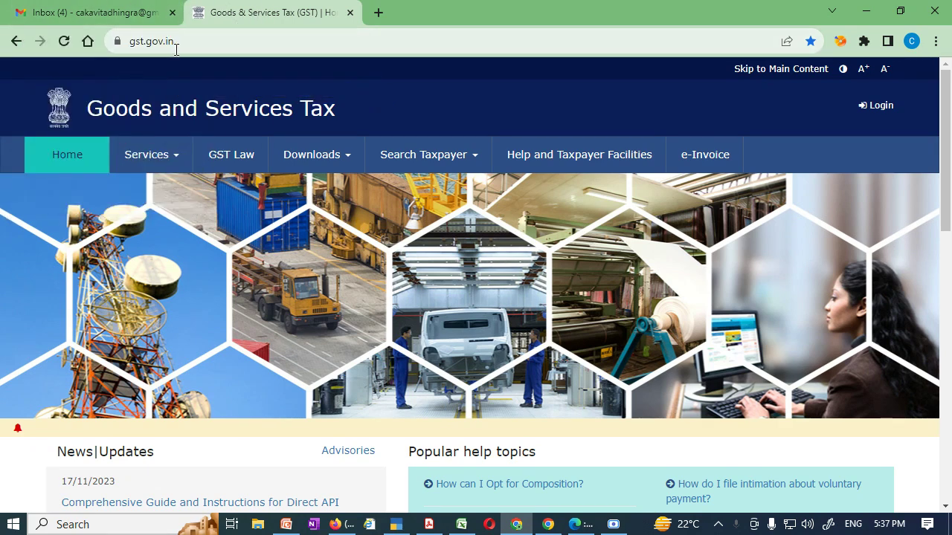
scroll(228, 133, down, 1)
scroll(227, 133, up, 1)
mouse_move(181, 162)
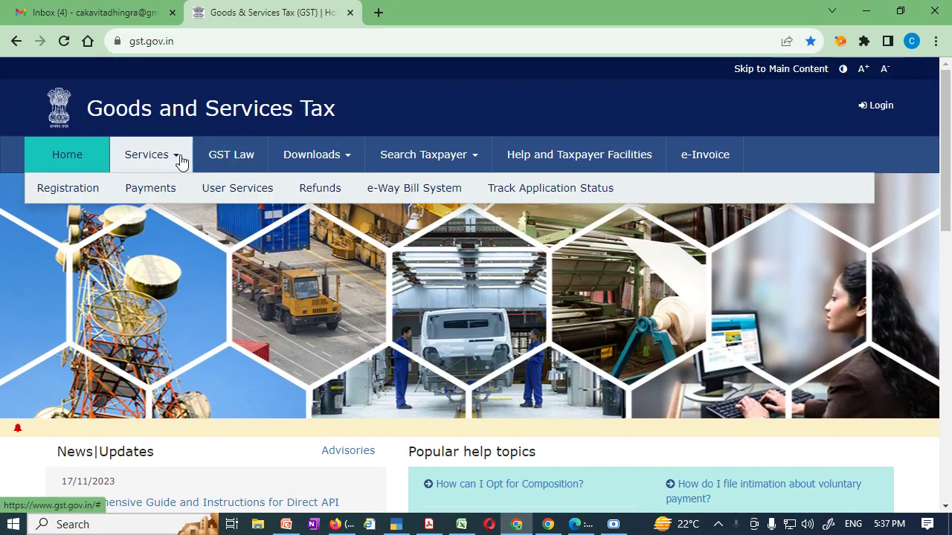
mouse_move(68, 191)
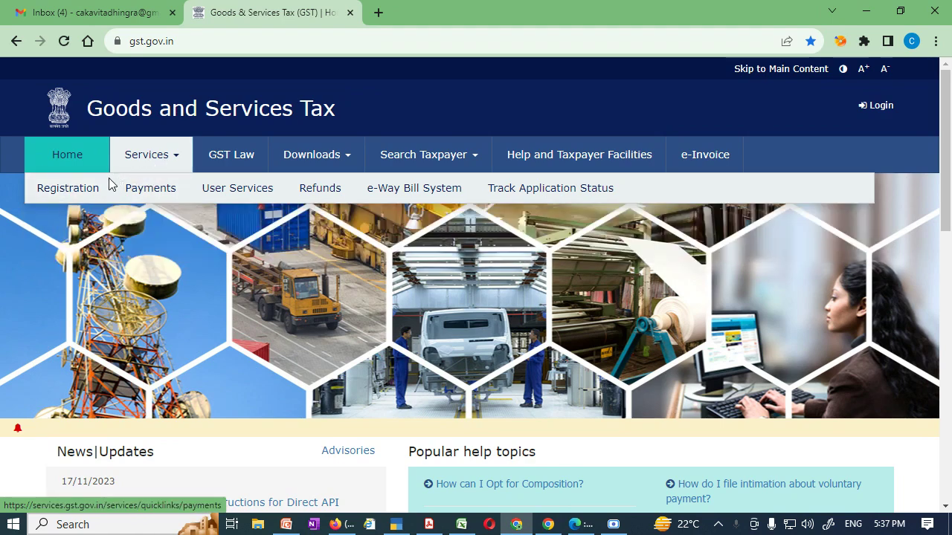
click(83, 217)
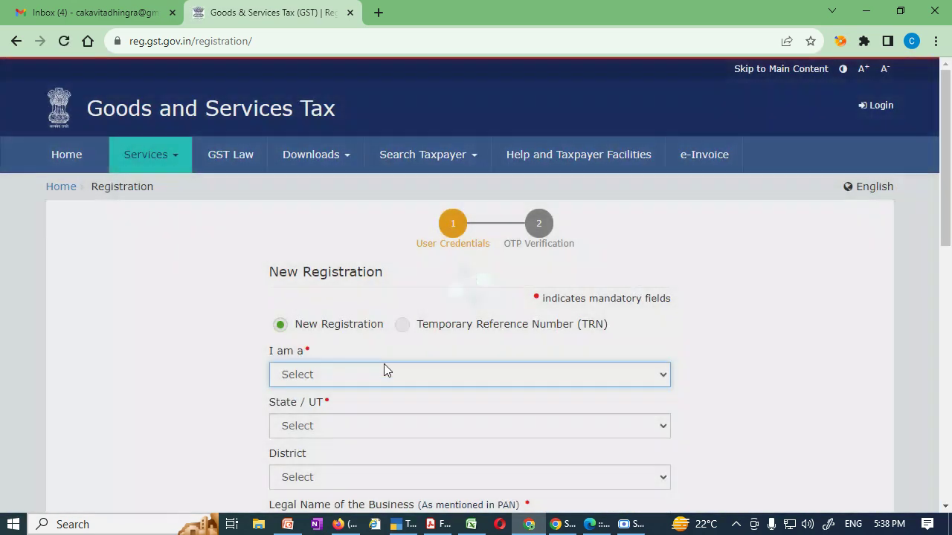
Choose Taxpayer as the applicant type and Haryana as the State / UT.
scroll(403, 346, down, 1)
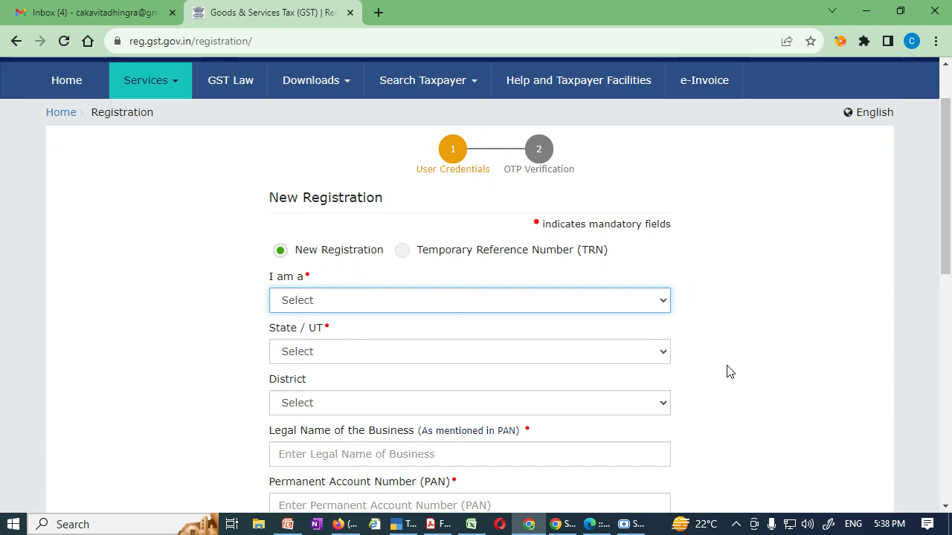
scroll(729, 372, down, 1)
scroll(700, 349, down, 1)
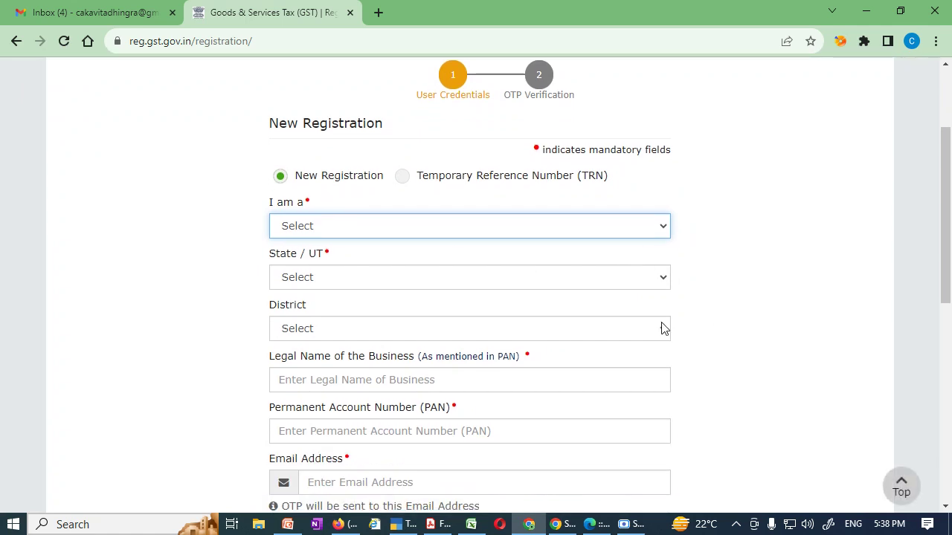
click(647, 226)
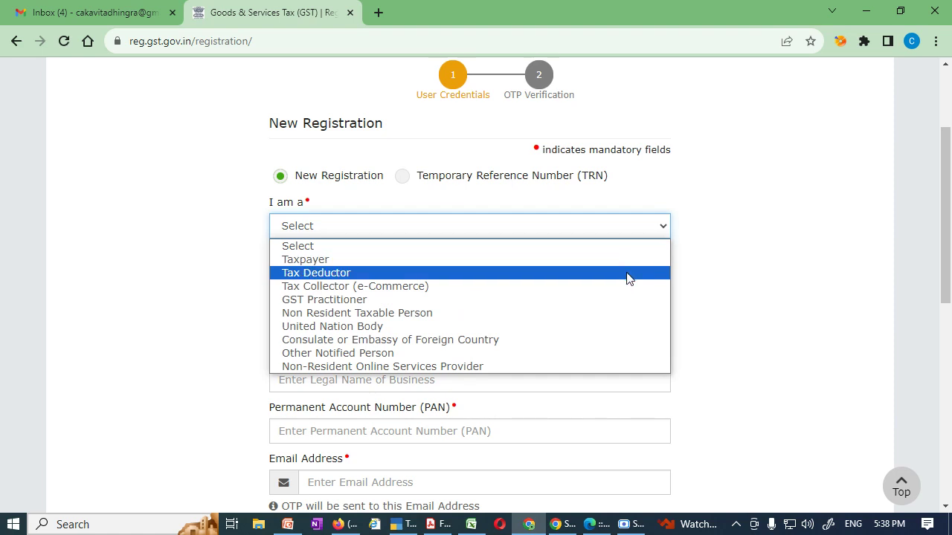
click(633, 266)
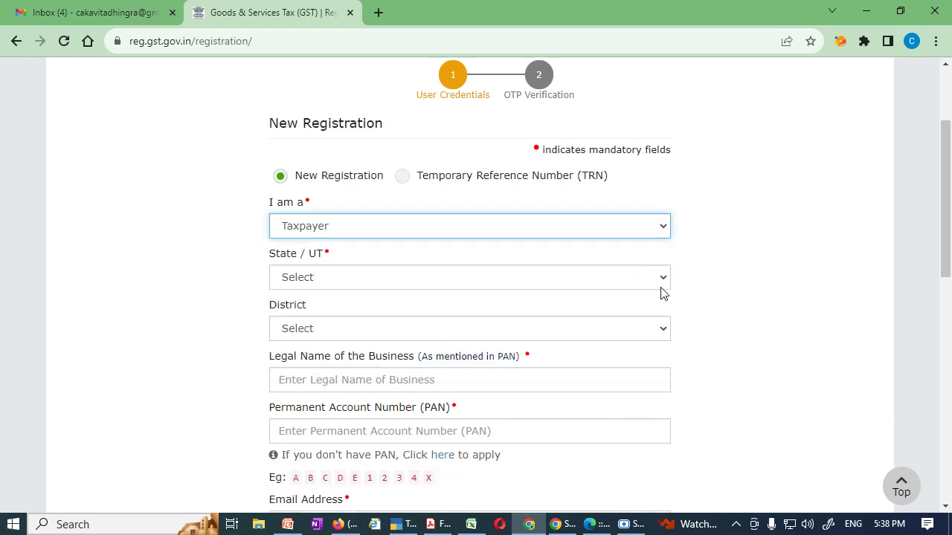
click(659, 281)
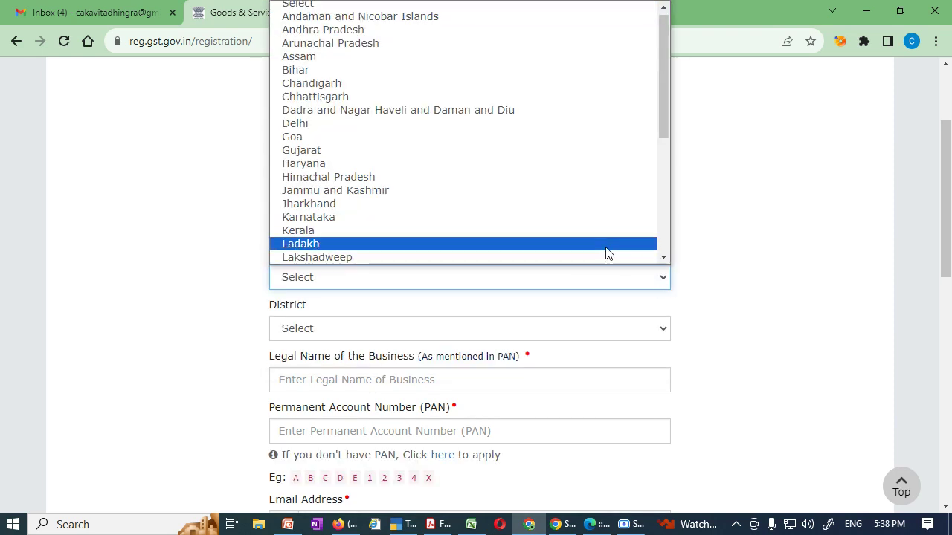
click(622, 163)
Pick Sonipat as the district, searching the list with 'so'.
scroll(734, 355, down, 2)
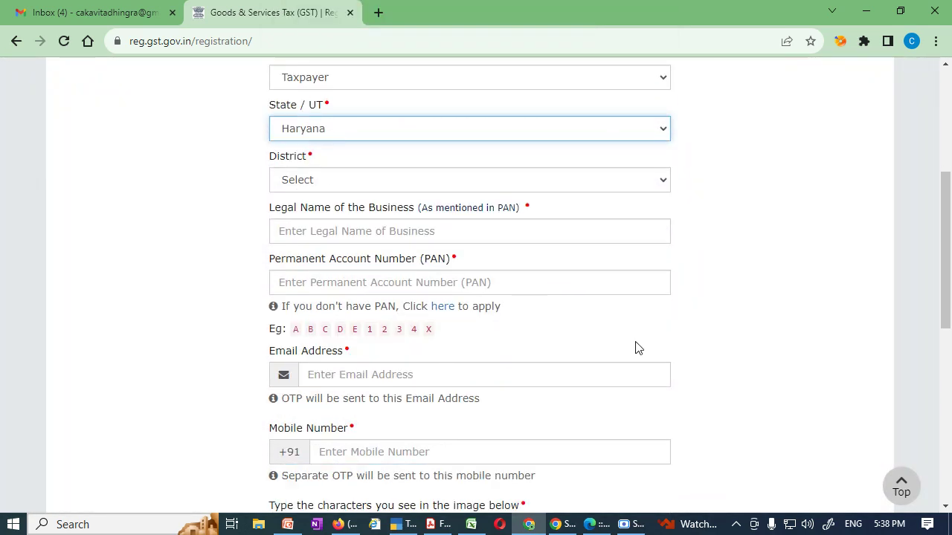
click(661, 183)
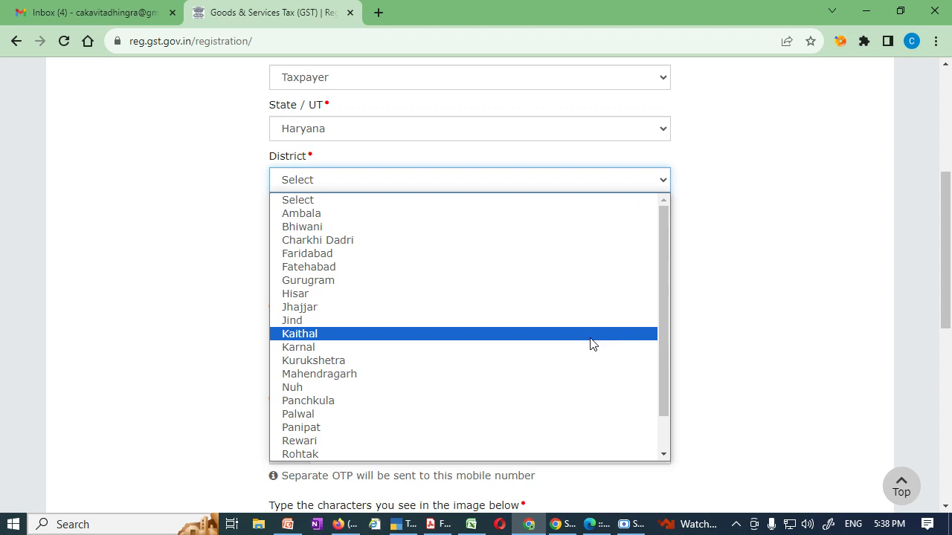
text(so)
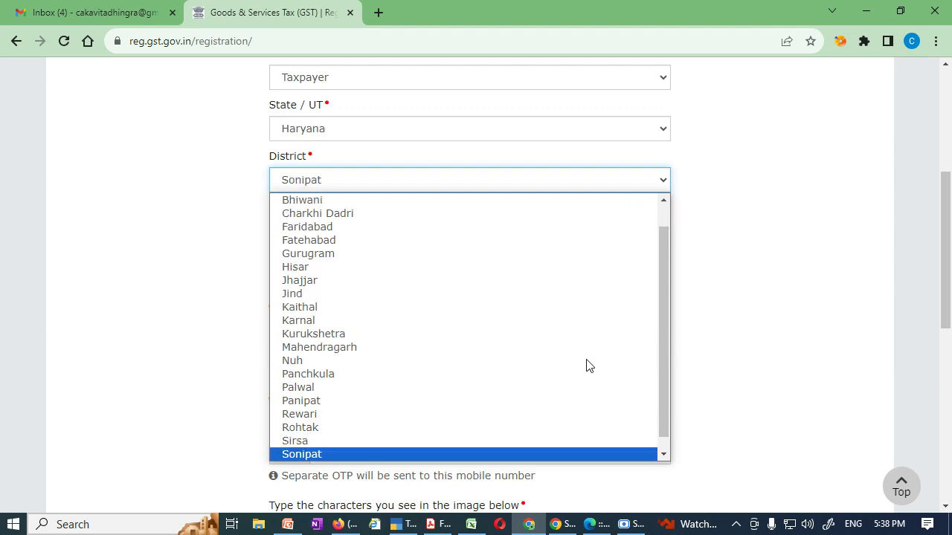
click(588, 454)
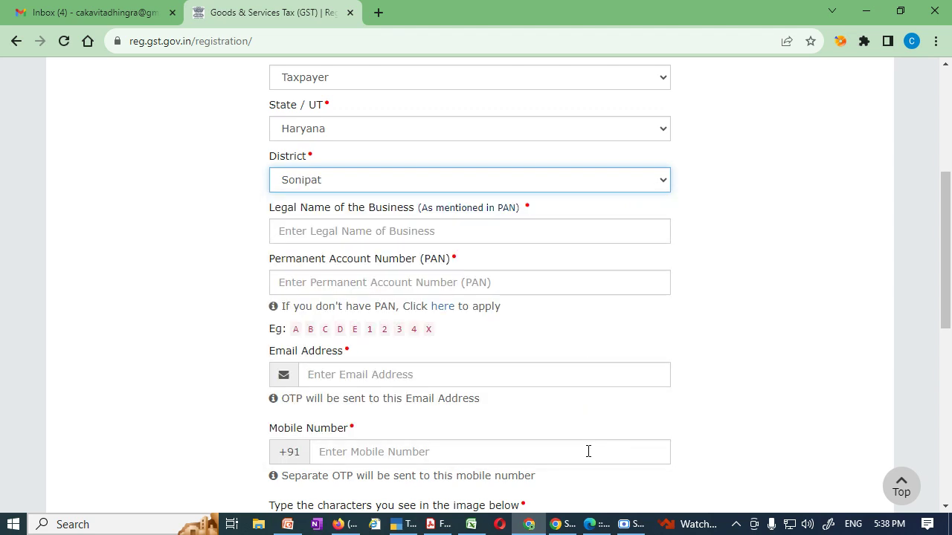
click(706, 320)
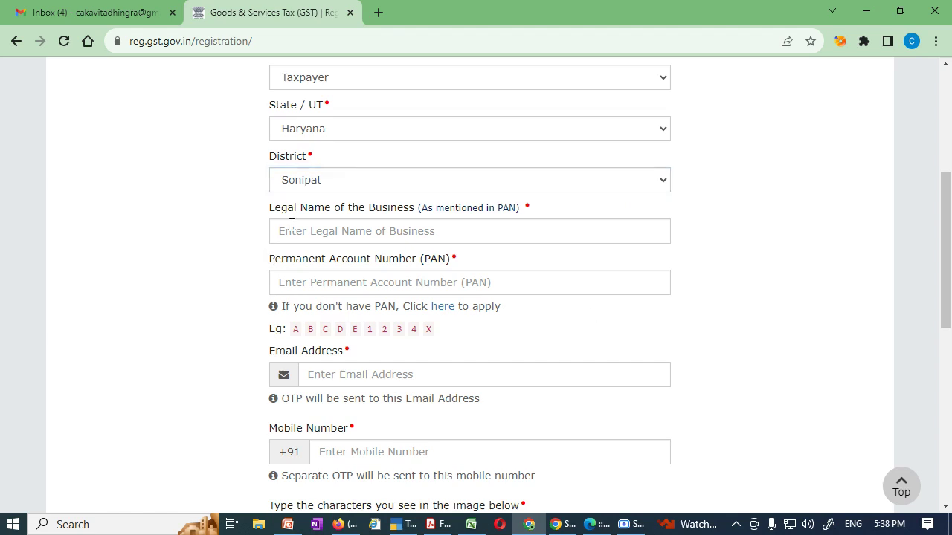
click(291, 230)
drag(271, 209, 537, 212)
click(540, 214)
click(305, 229)
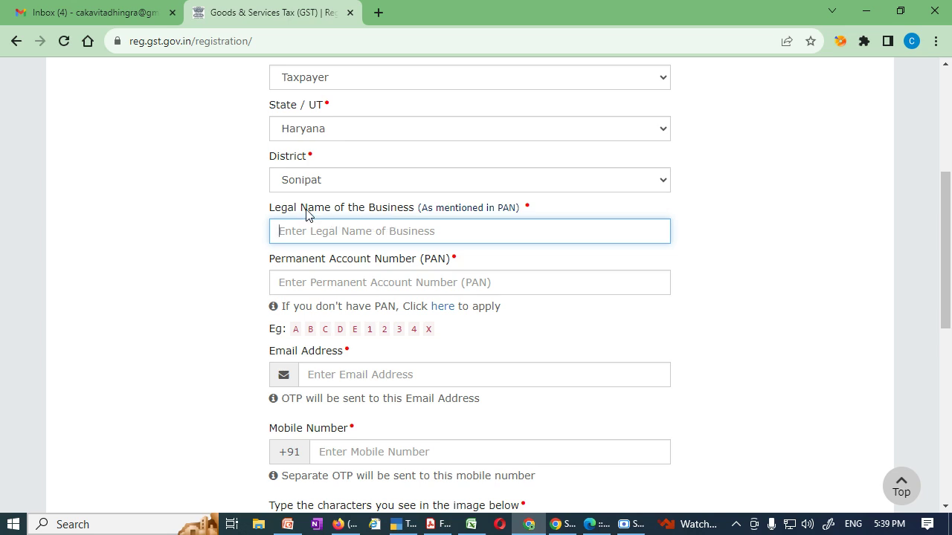
drag(301, 209, 520, 215)
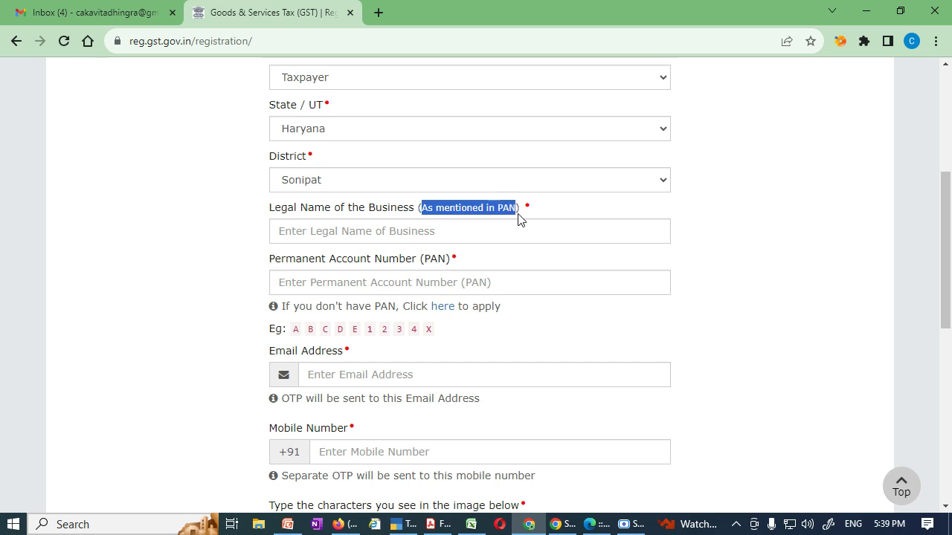
click(425, 231)
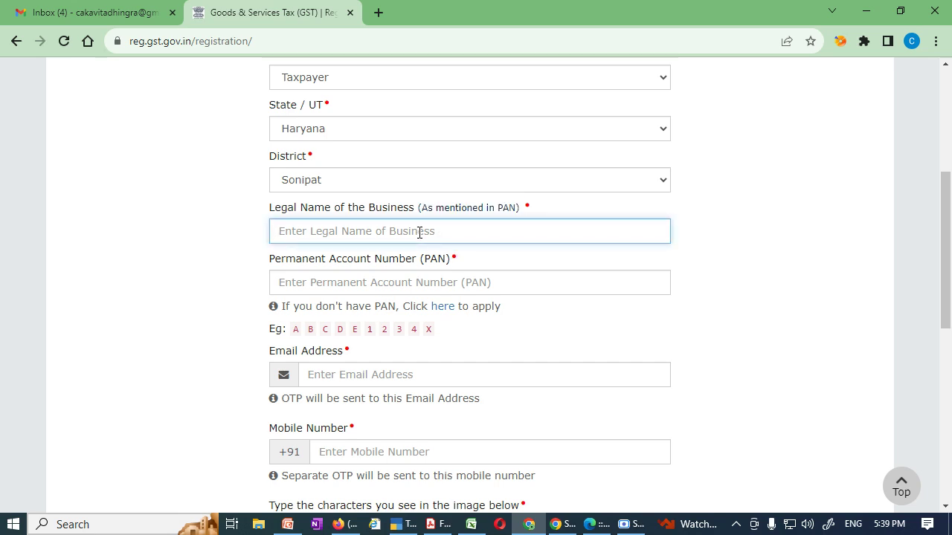
click(395, 282)
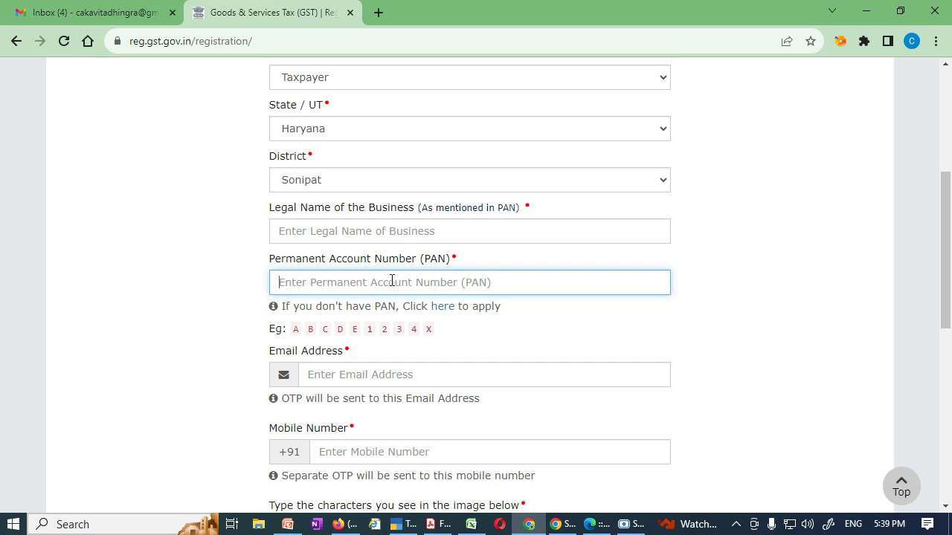
scroll(390, 285, down, 1)
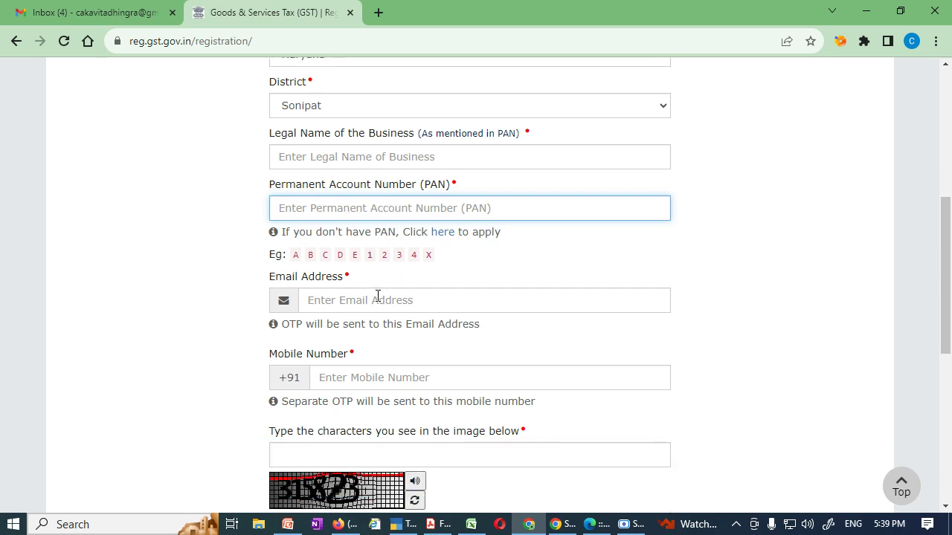
click(368, 301)
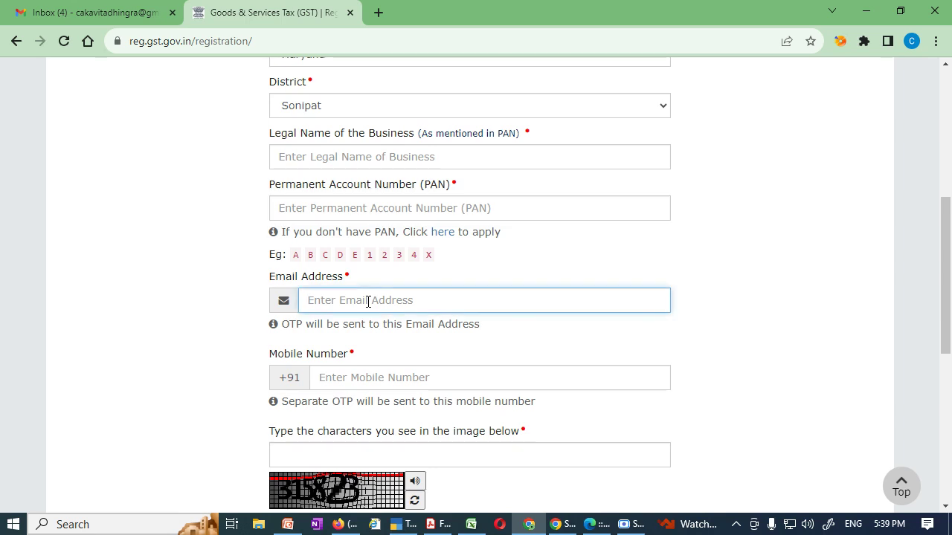
click(373, 378)
scroll(375, 379, down, 2)
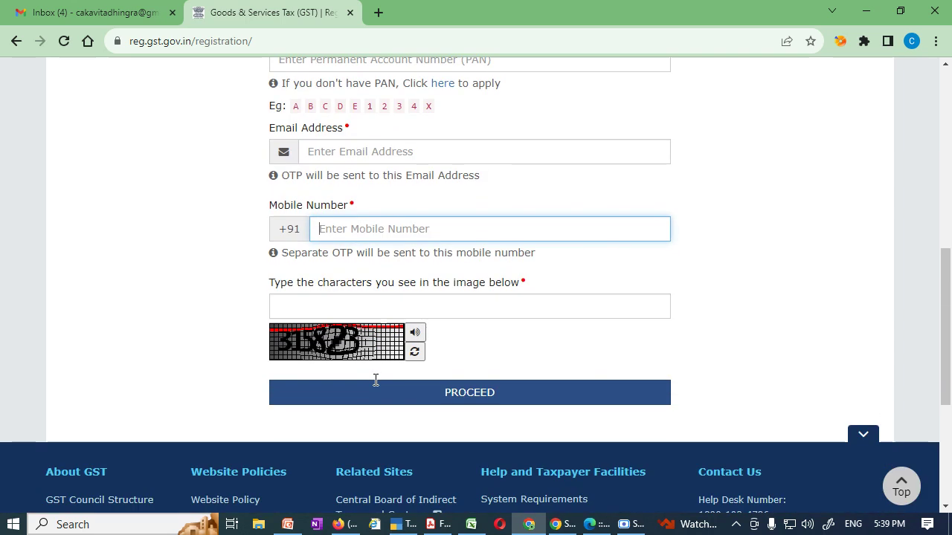
click(311, 309)
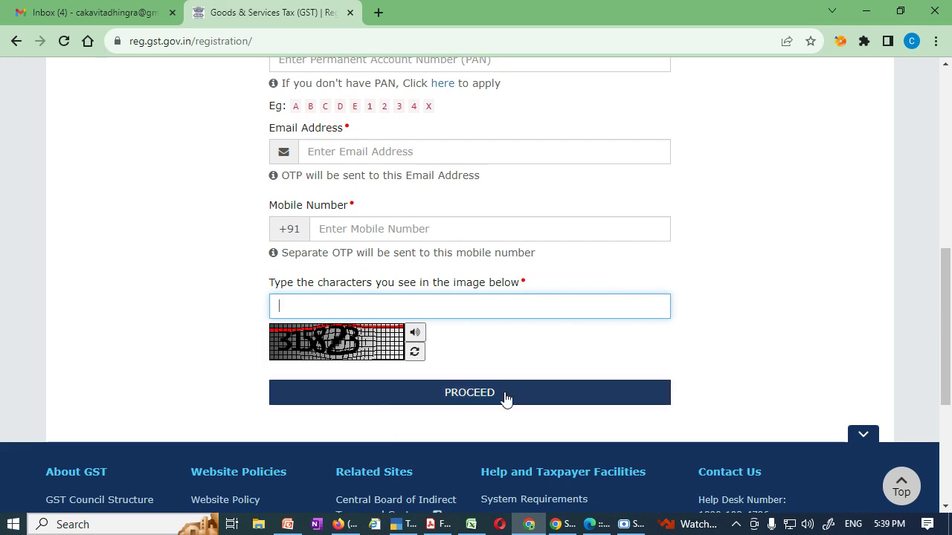
click(632, 524)
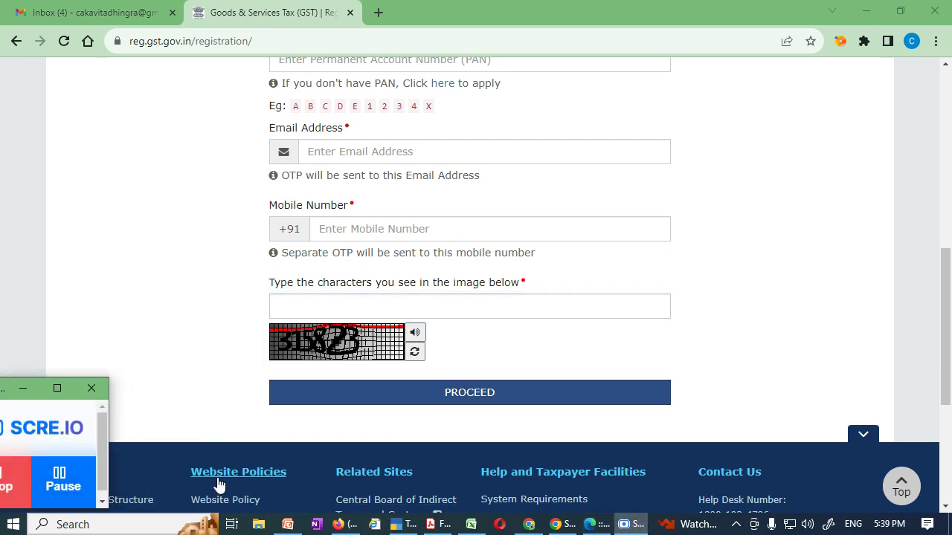
Fill in the mobile and email OTPs and submit Part A to get the Temporary Reference Number.
click(63, 479)
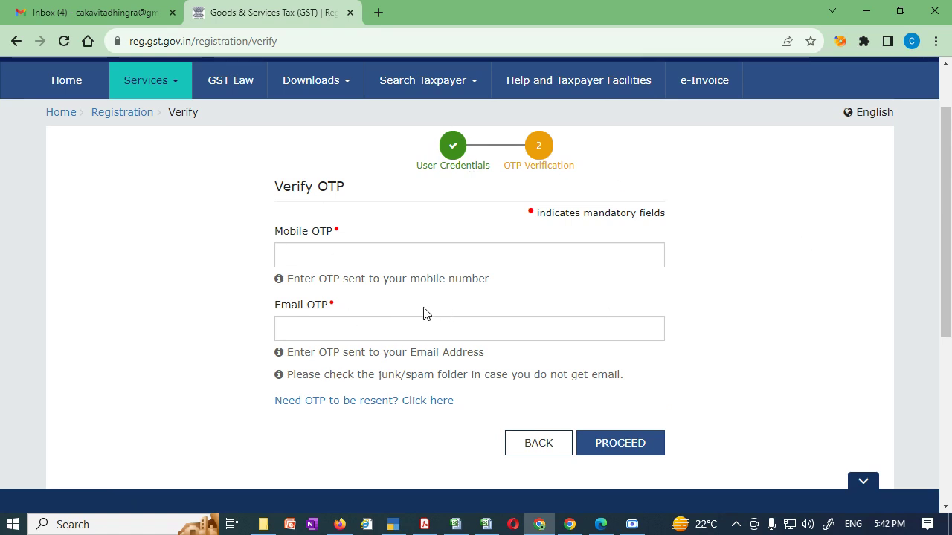
click(349, 263)
click(324, 329)
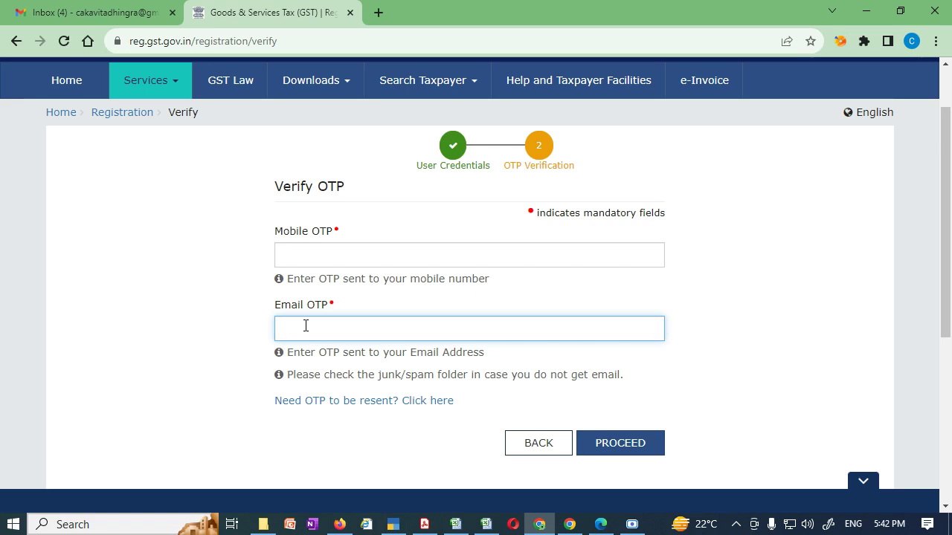
click(320, 257)
click(314, 328)
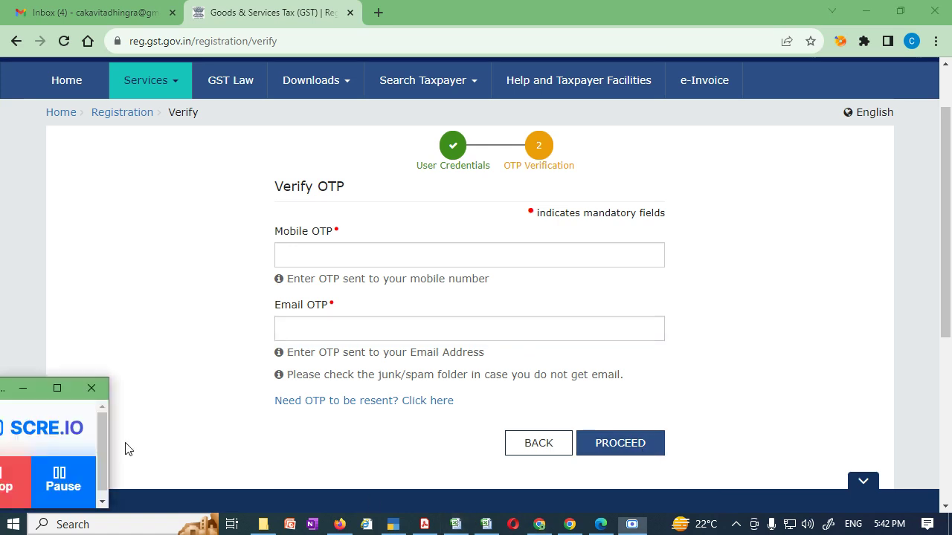
click(67, 483)
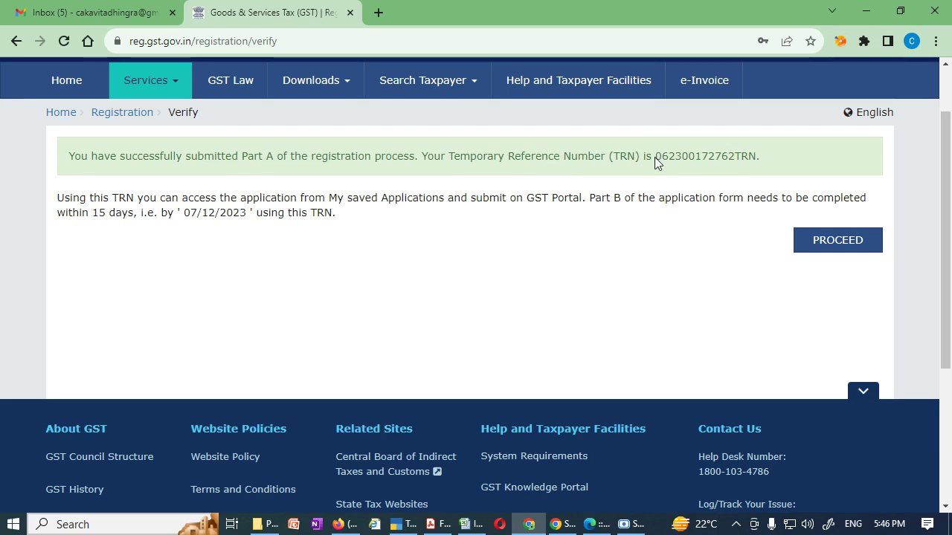
Select only the Temporary Reference Number in the success message, excluding the trailing period.
drag(656, 158, 761, 158)
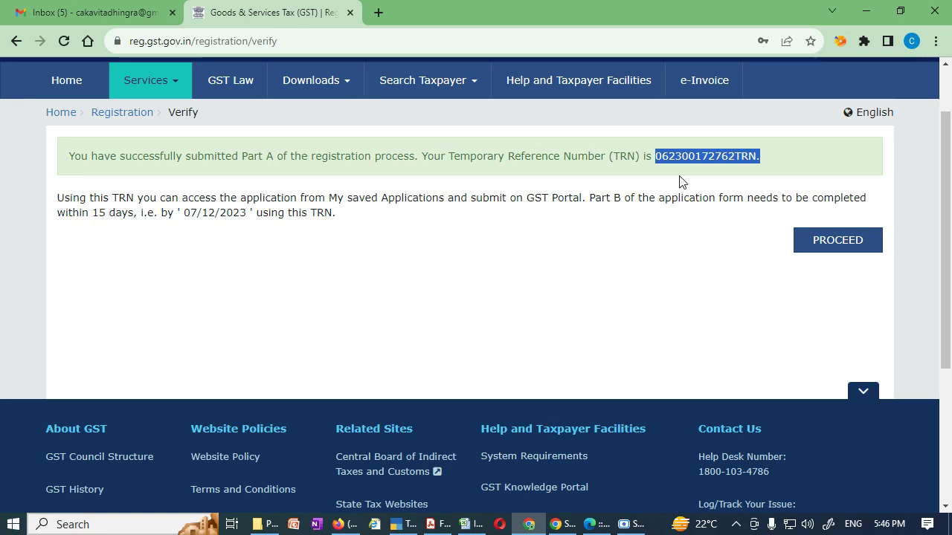
double_click(698, 157)
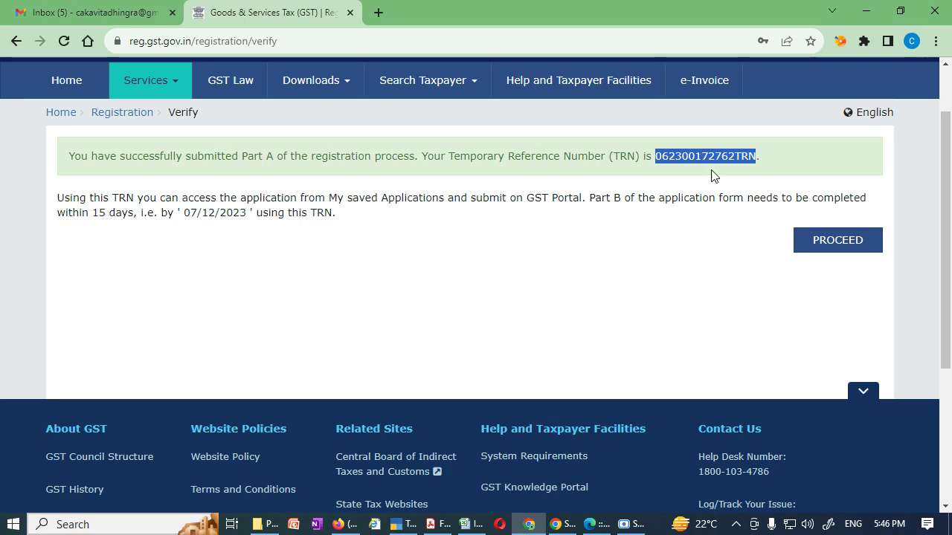
Switch to the TRN login, enter the Temporary Reference Number and CAPTCHA, and proceed.
click(851, 248)
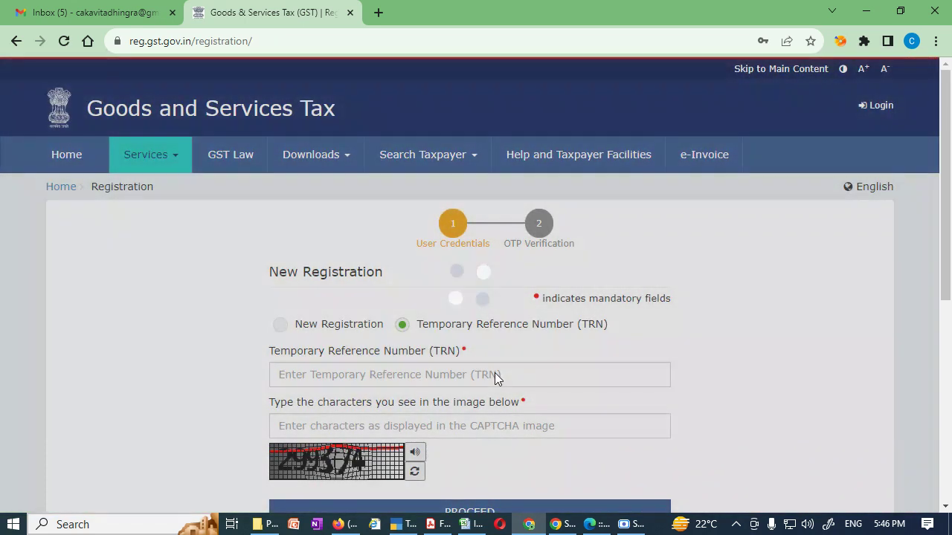
scroll(455, 291, down, 2)
click(375, 225)
text(959407)
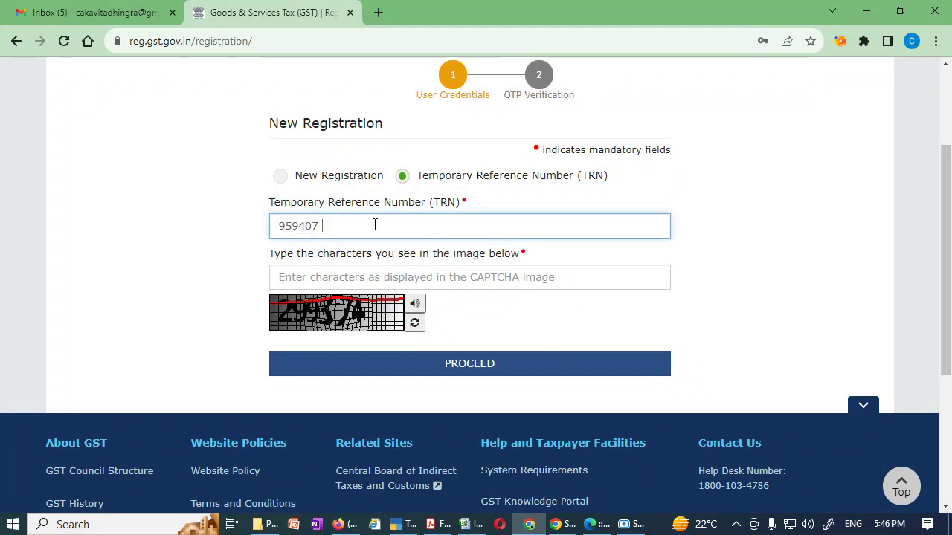
drag(370, 225, 279, 226)
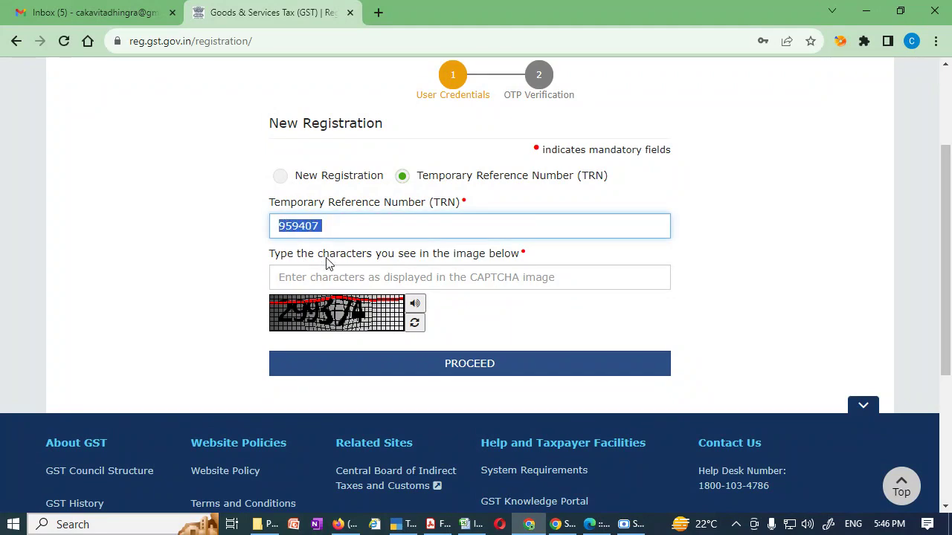
key(BackSpace)
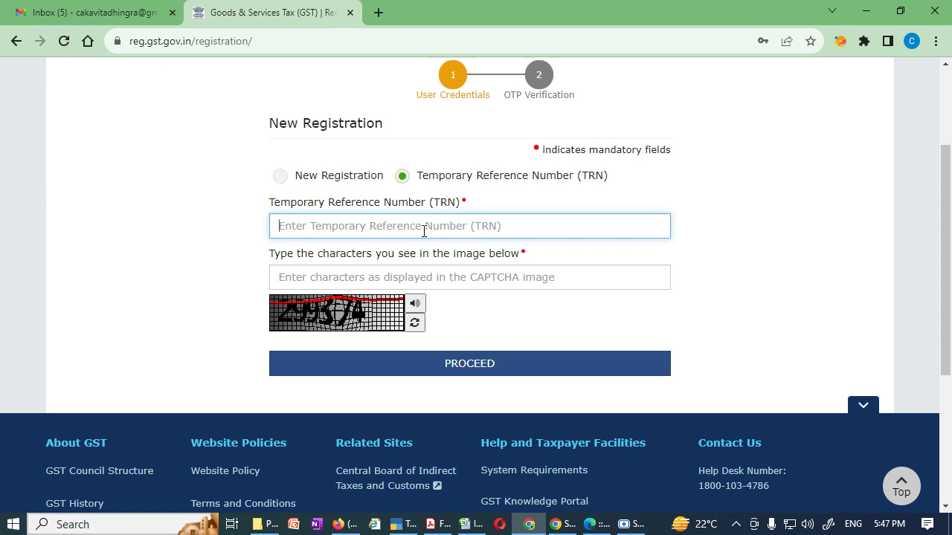
click(435, 278)
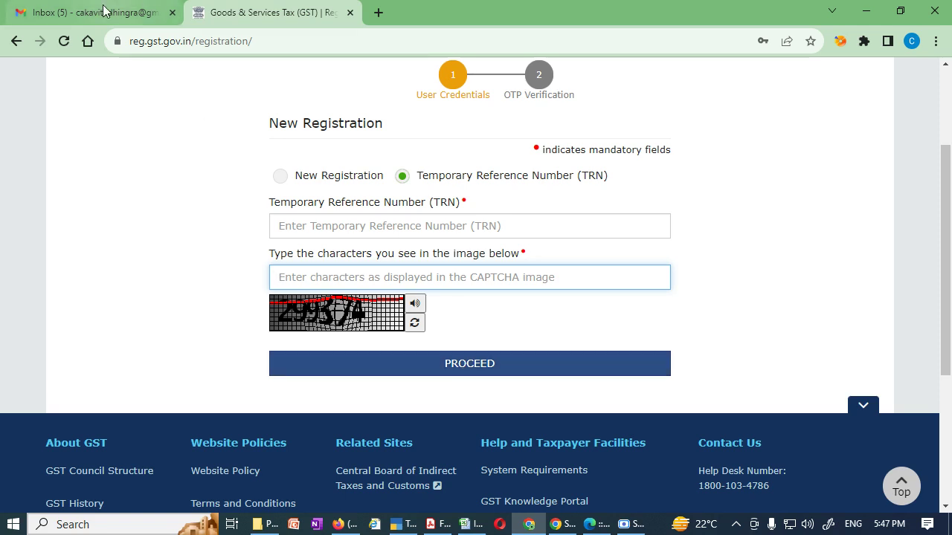
click(47, 488)
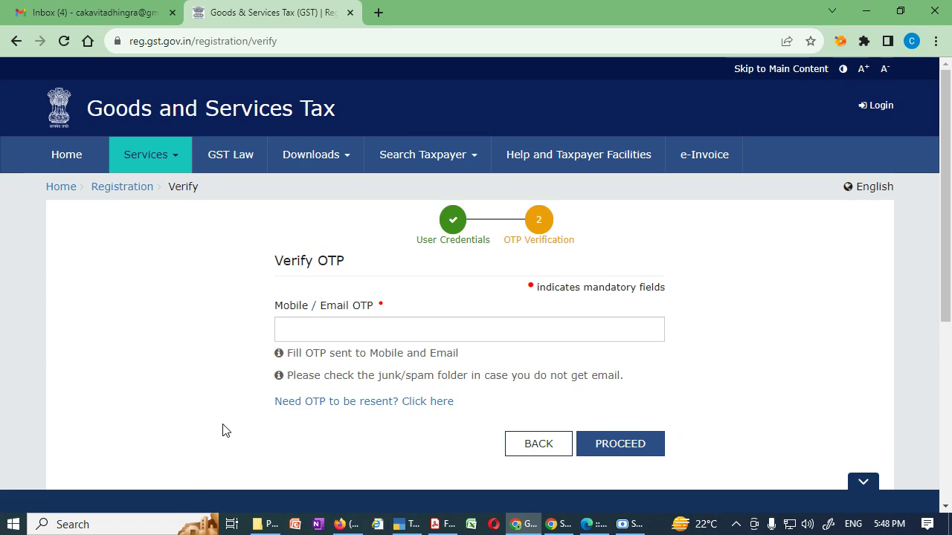
Enter the mobile/email OTP and verify it to reach the dashboard with the draft.
click(325, 334)
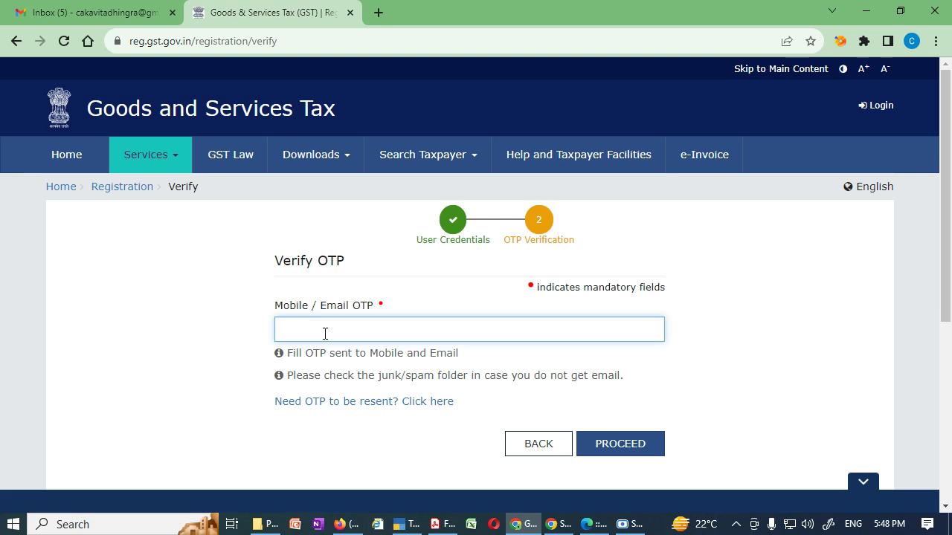
text(123456)
click(625, 447)
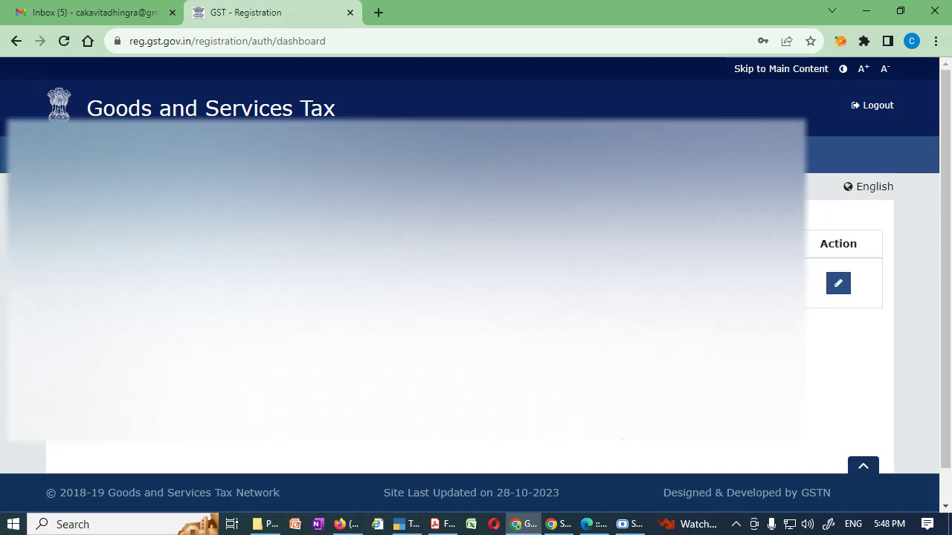
Open the draft for editing and set Constitution of Business to Hindu Undivided Family.
click(839, 282)
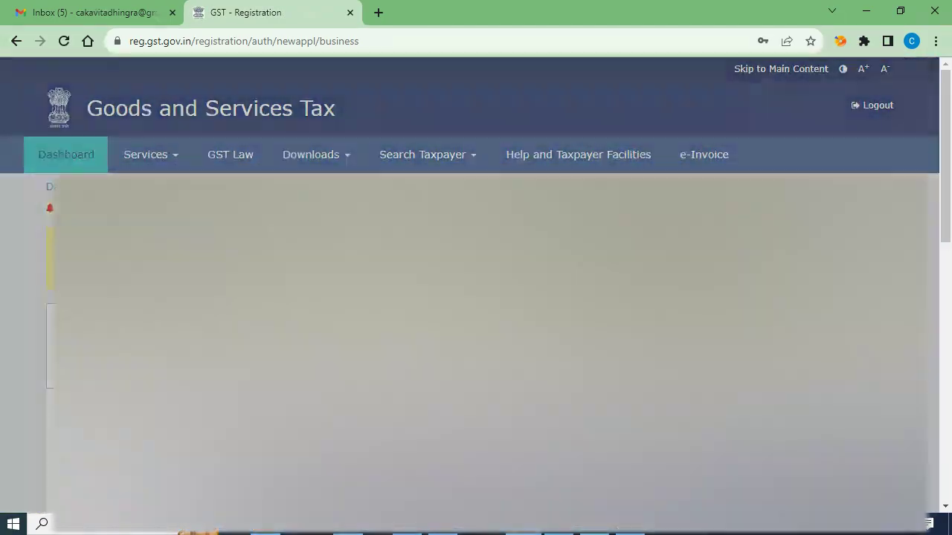
scroll(842, 279, down, 6)
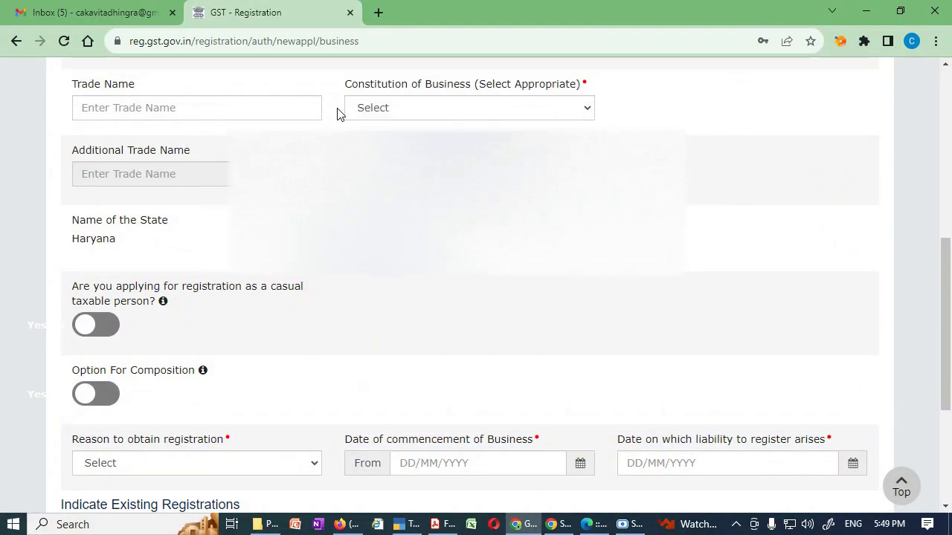
click(185, 110)
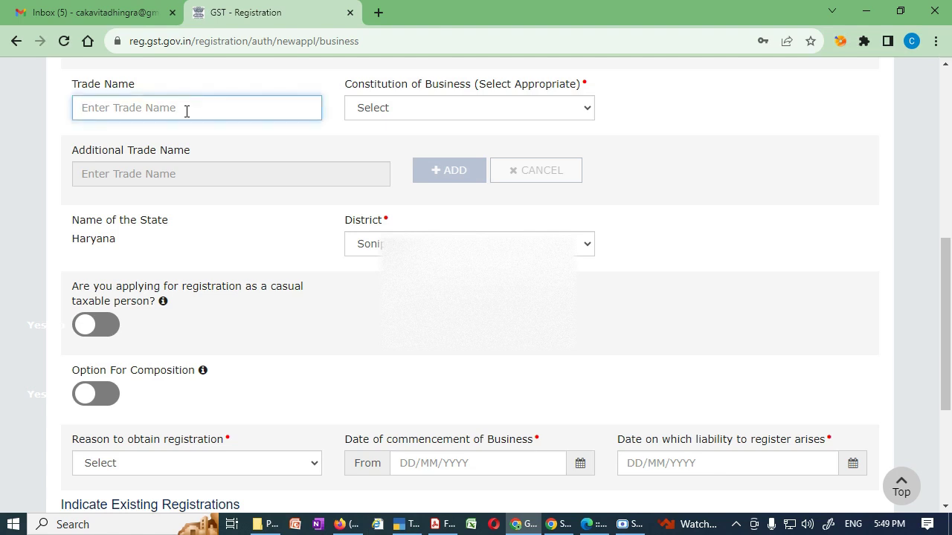
click(576, 112)
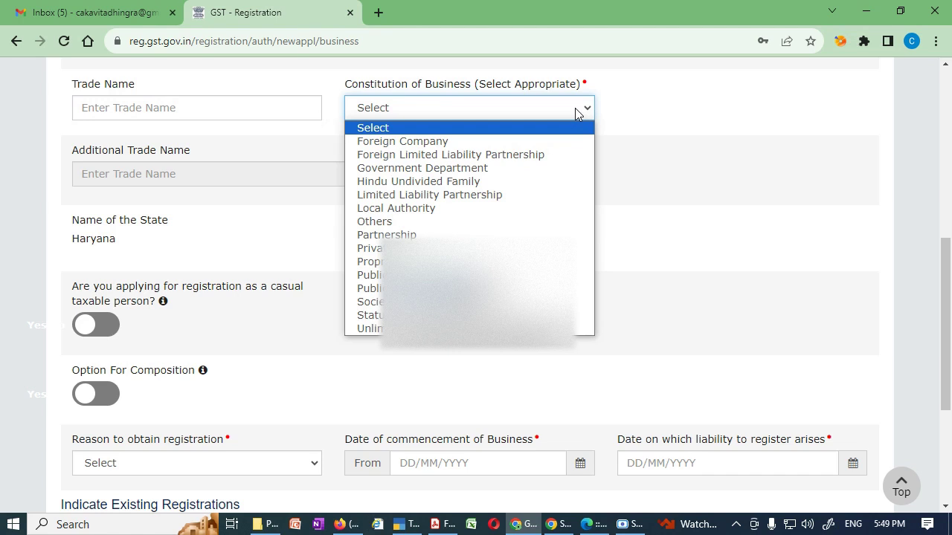
click(557, 184)
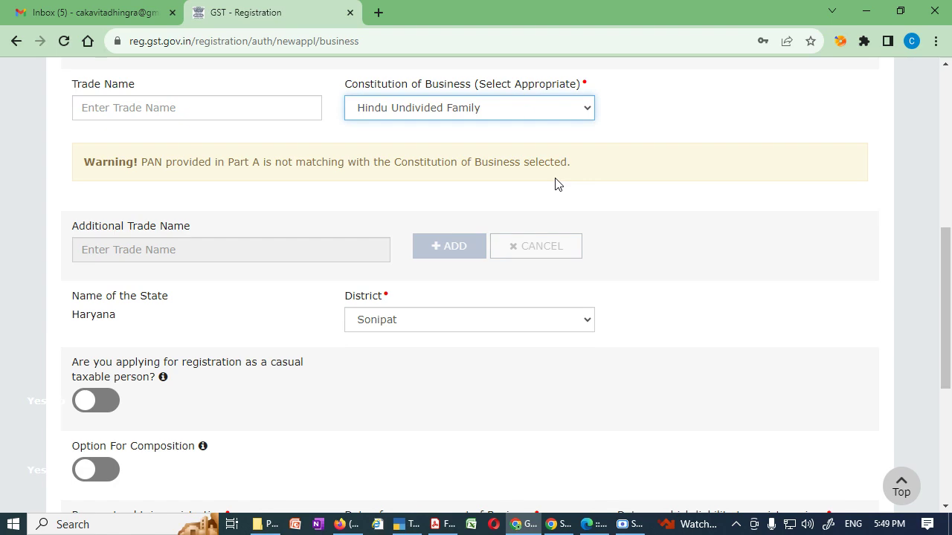
Review the casual taxable person question and bring up the Reason to obtain registration list.
scroll(557, 185, down, 4)
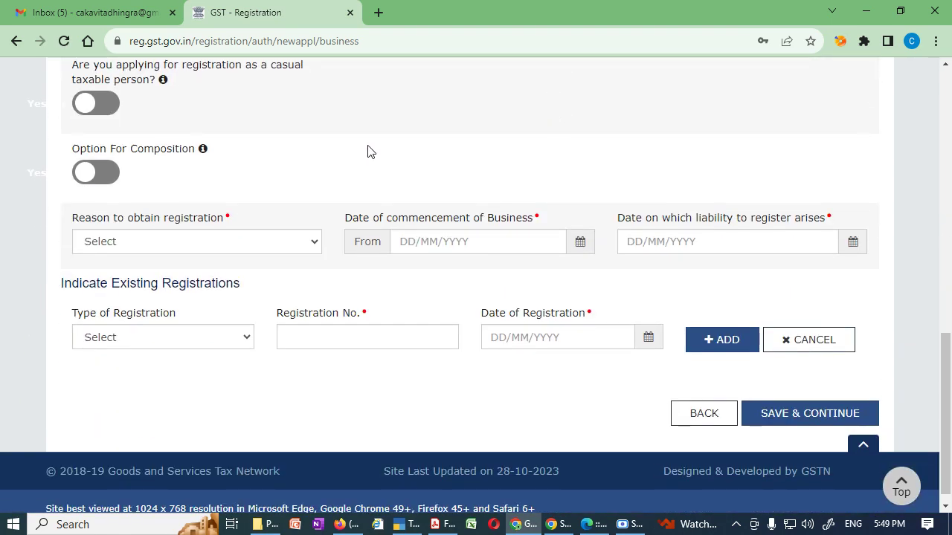
scroll(371, 152, up, 4)
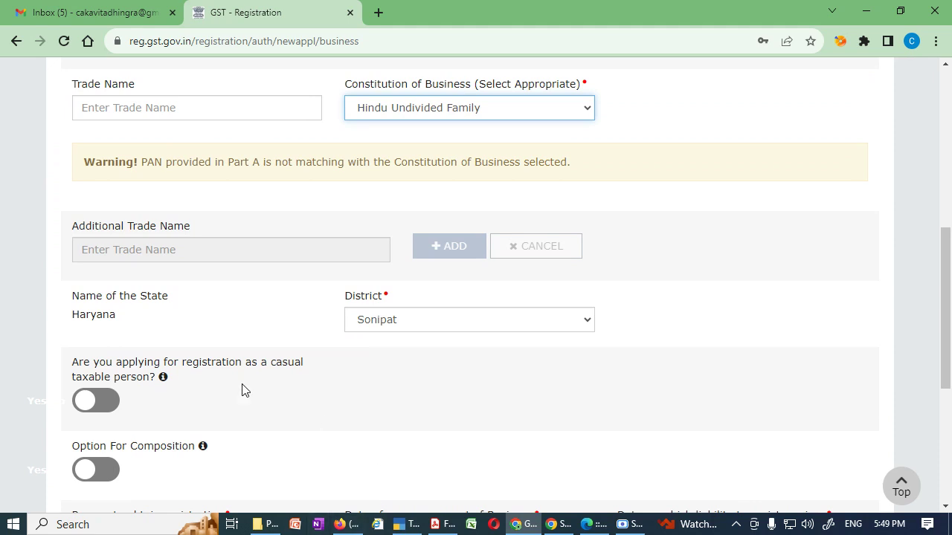
scroll(238, 387, down, 2)
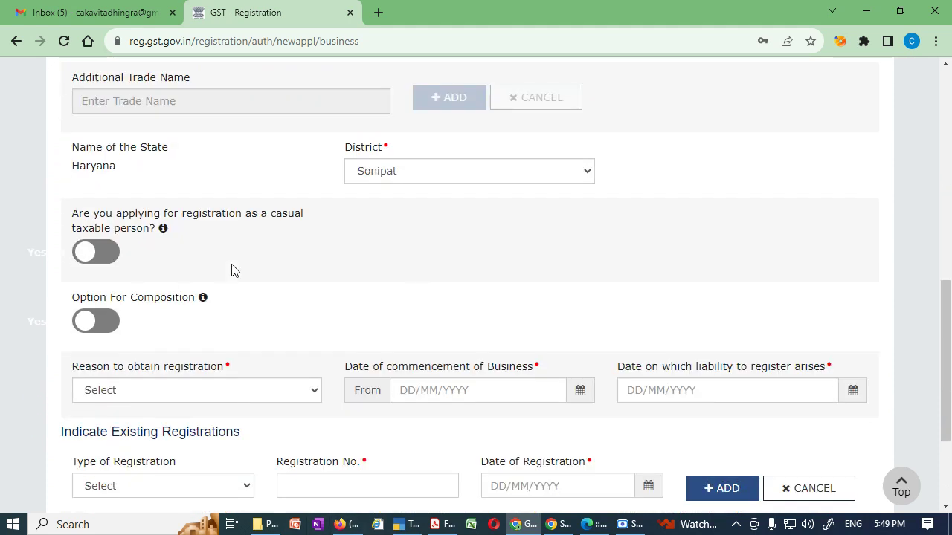
drag(209, 217, 304, 233)
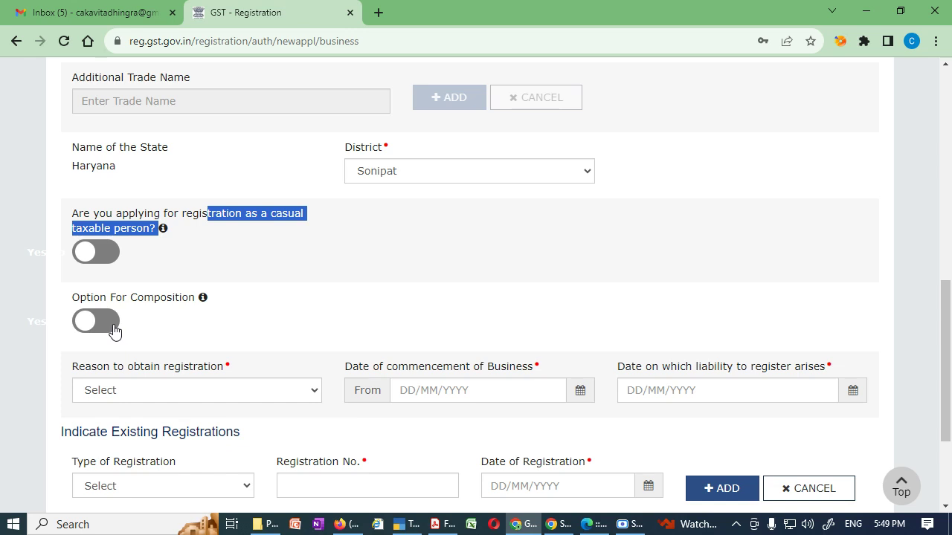
scroll(305, 316, down, 2)
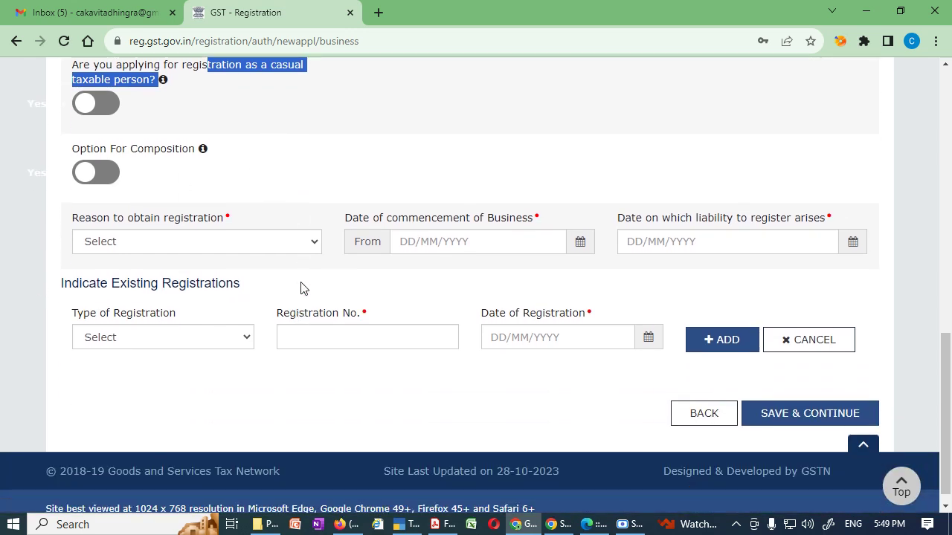
click(317, 244)
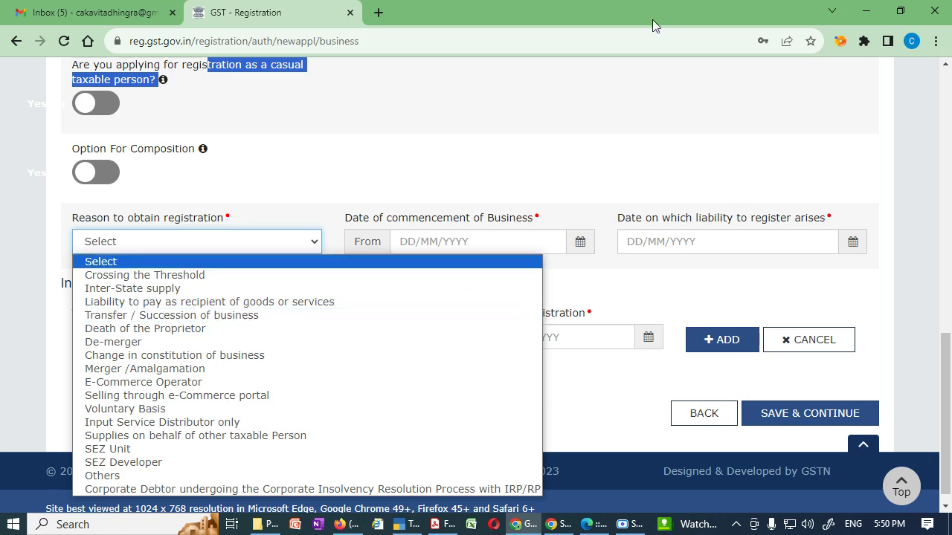
Set the registration reason to Voluntary Basis and commencement date to 15/11/2023.
mouse_move(89, 439)
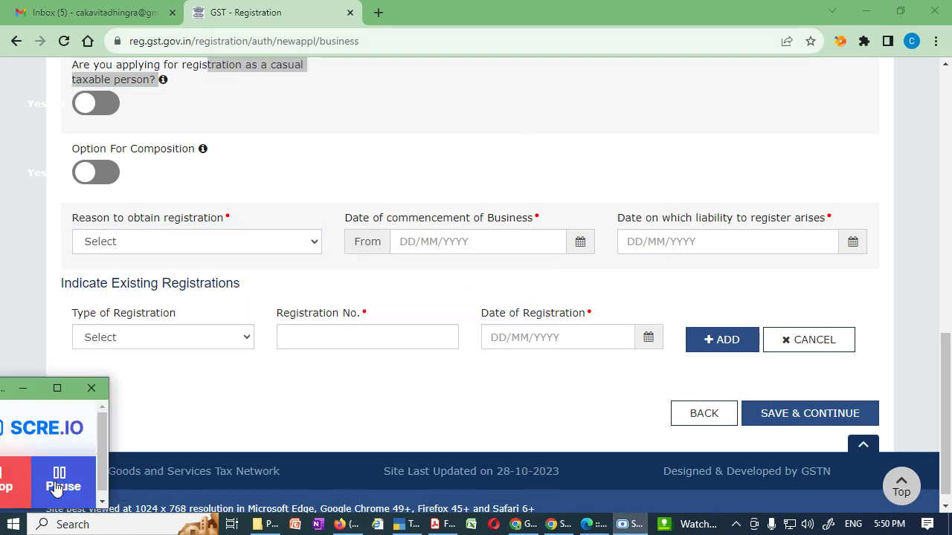
click(283, 244)
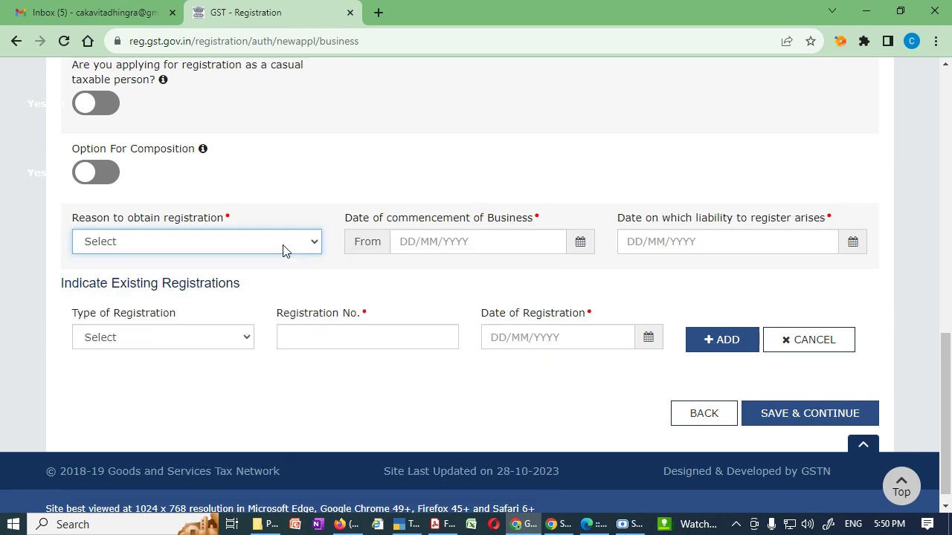
click(283, 245)
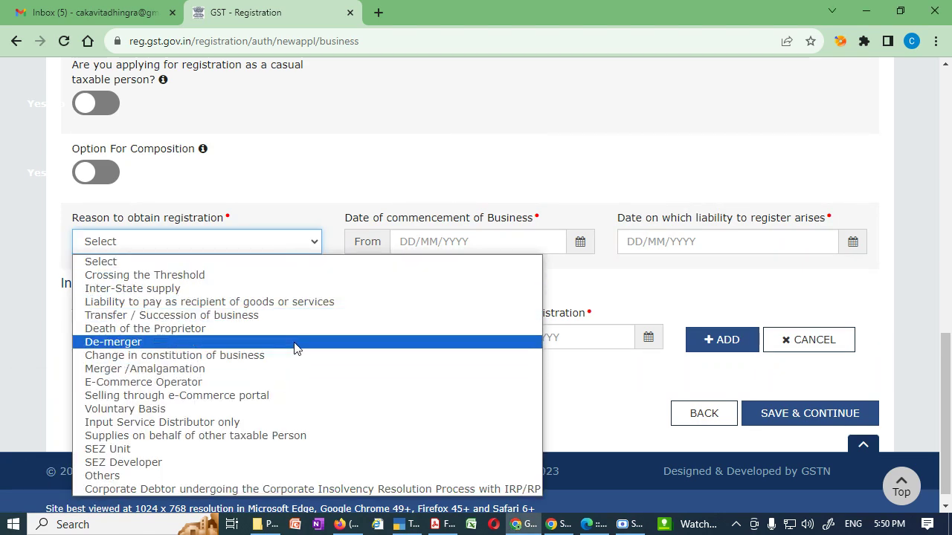
click(292, 408)
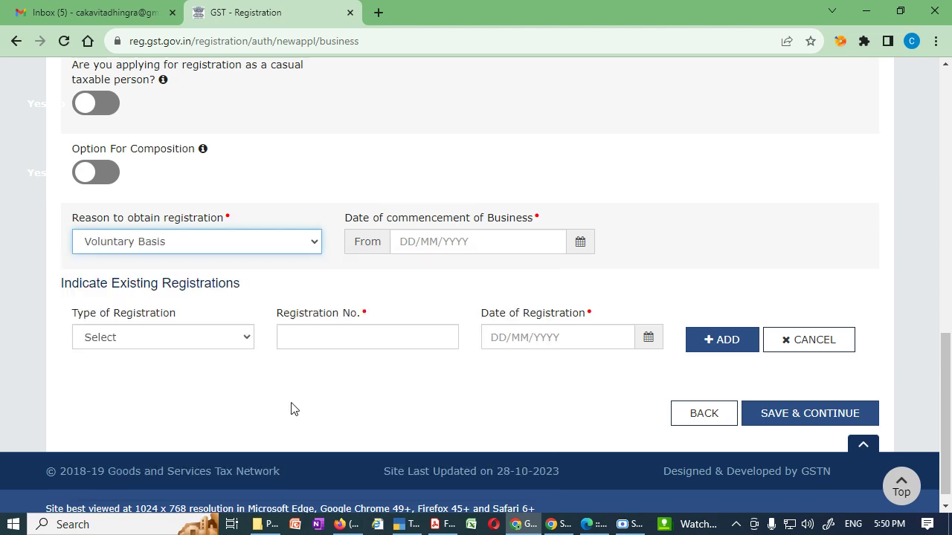
click(579, 243)
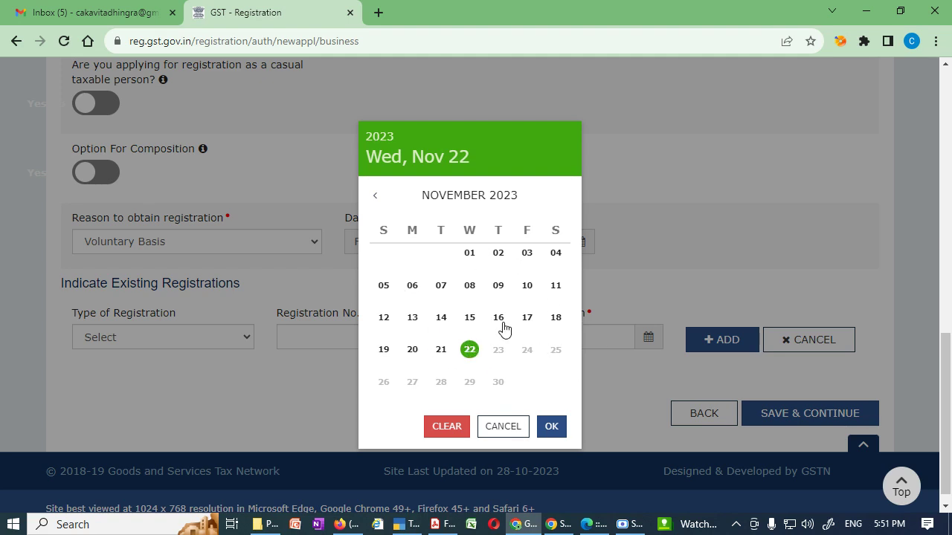
click(470, 318)
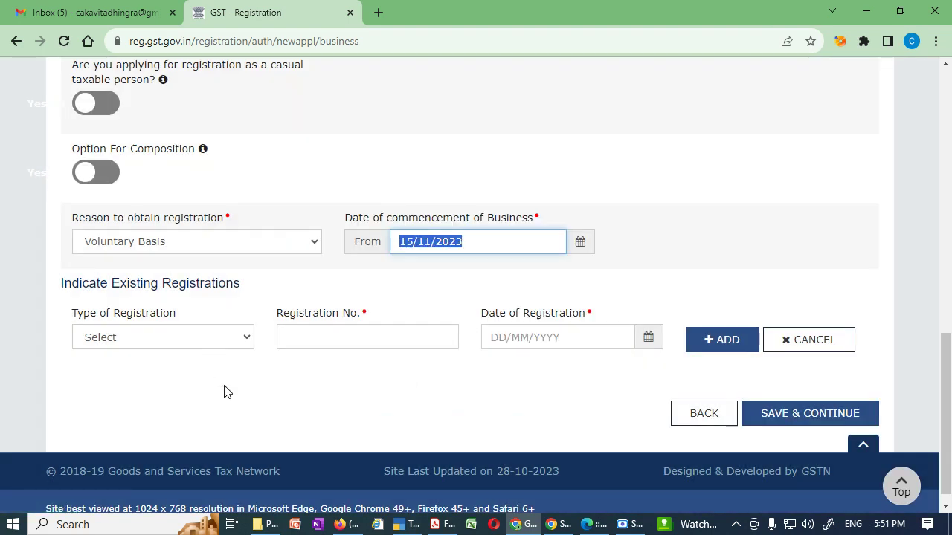
scroll(223, 391, down, 1)
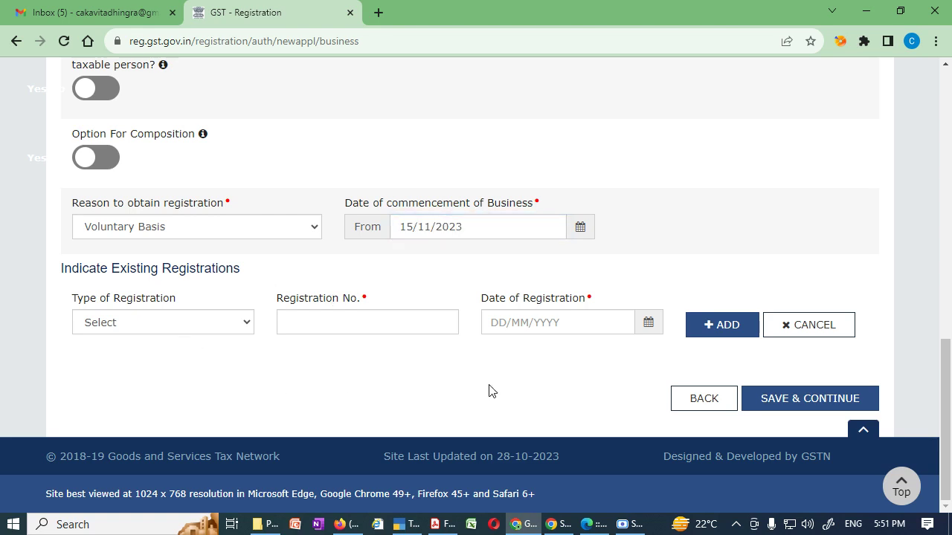
click(248, 331)
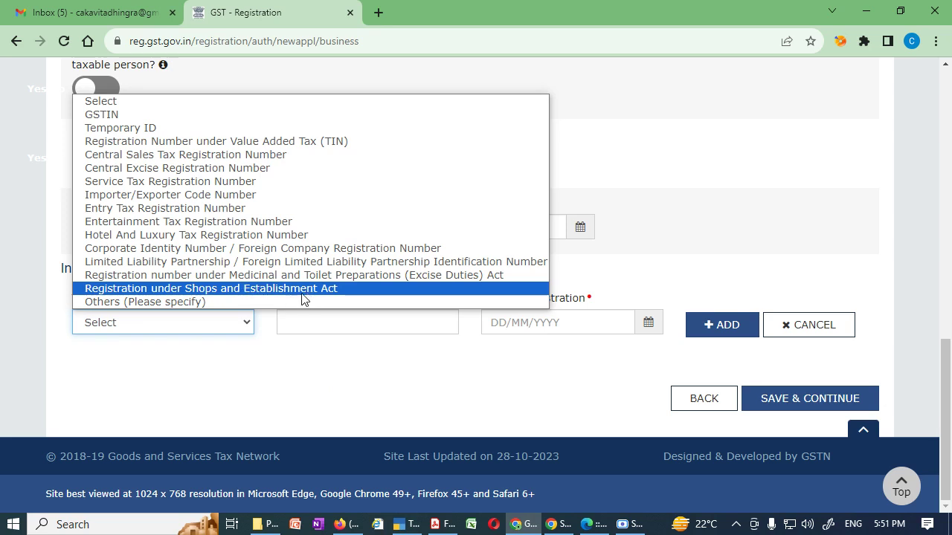
Leave the existing registration type and number blank and save Business Details.
click(333, 406)
click(342, 322)
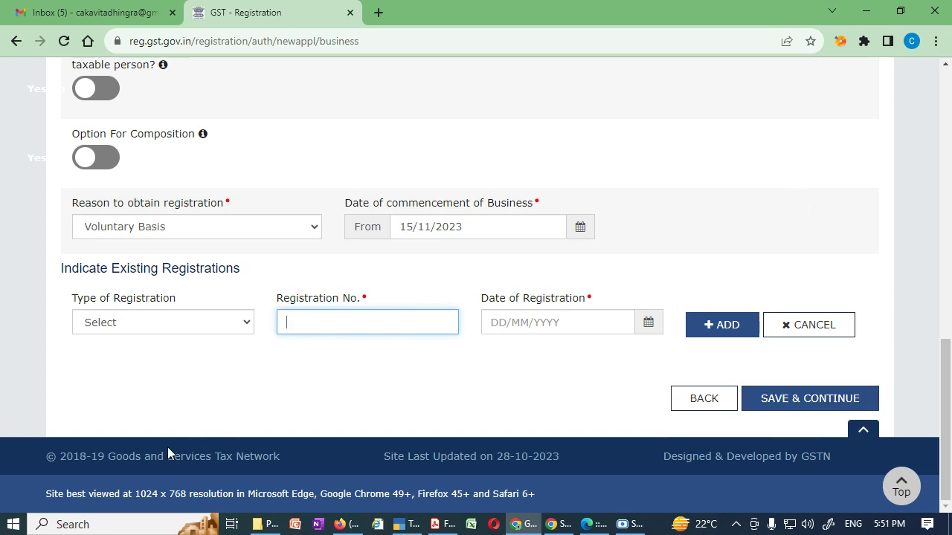
click(79, 492)
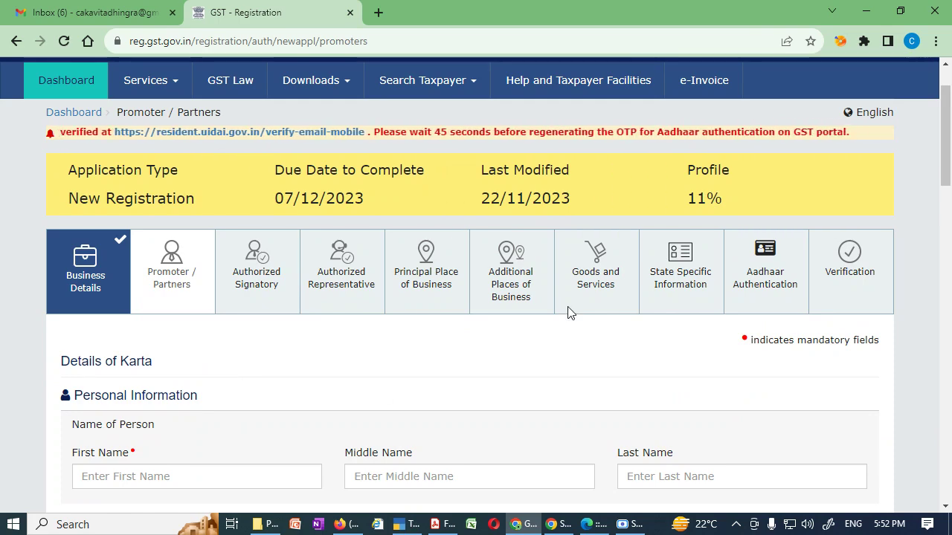
Look over the blank Details of Karta form, highlighting its Personal Information and Karta headings.
scroll(400, 402, down, 2)
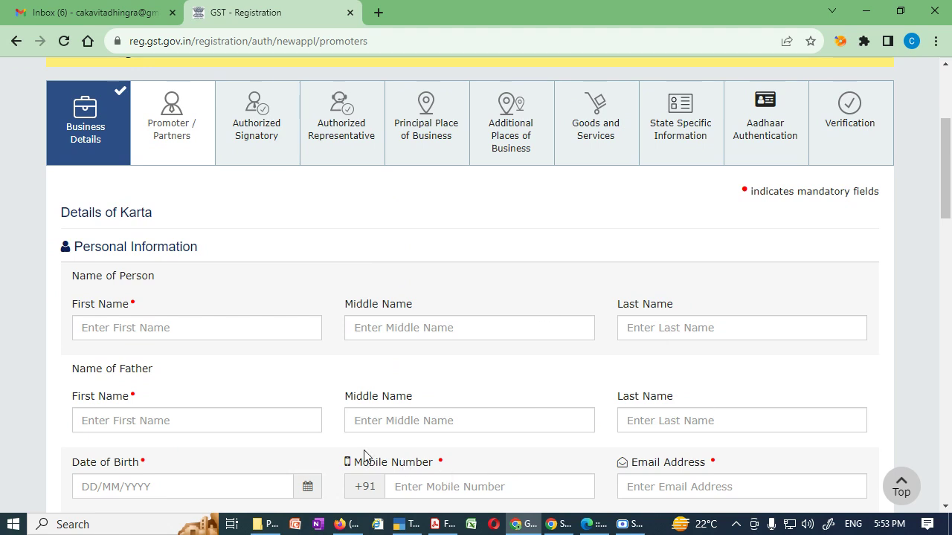
triple_click(88, 250)
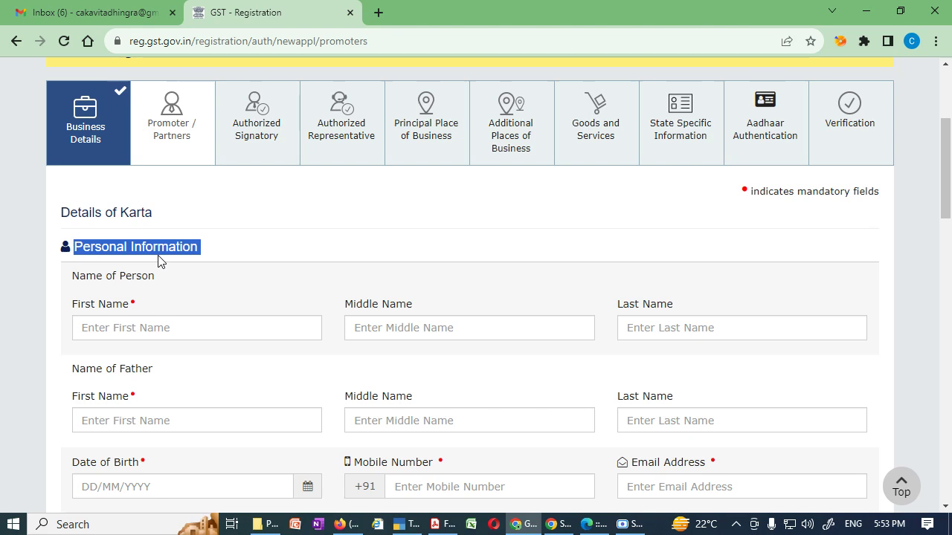
drag(63, 215, 153, 214)
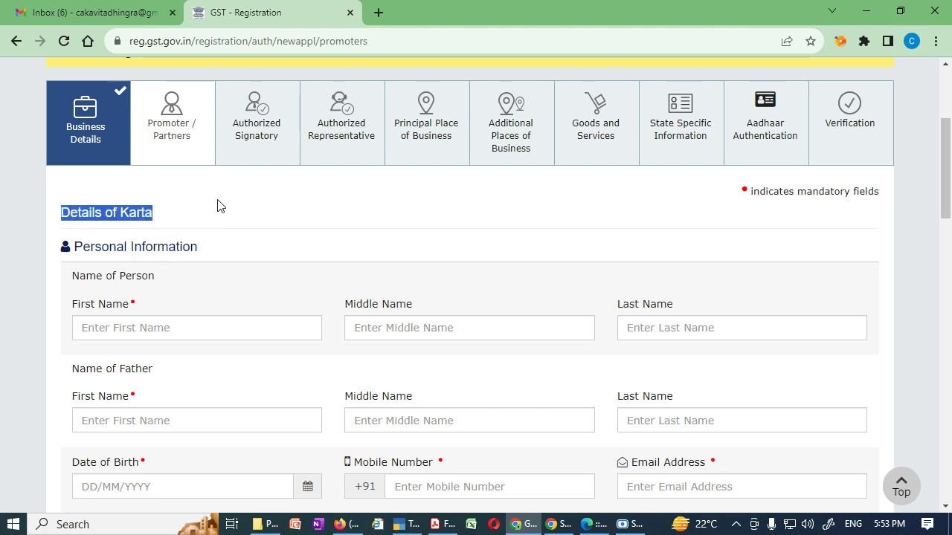
click(218, 206)
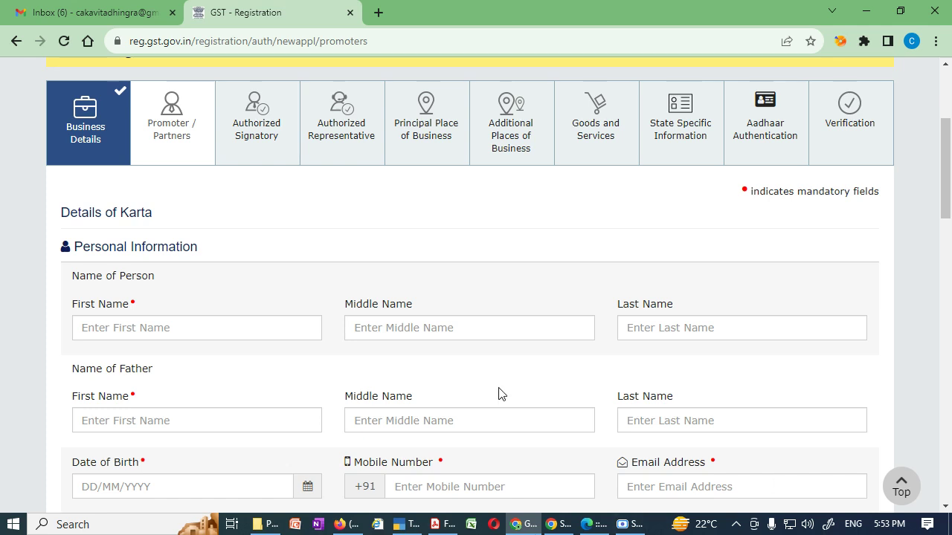
scroll(532, 350, down, 5)
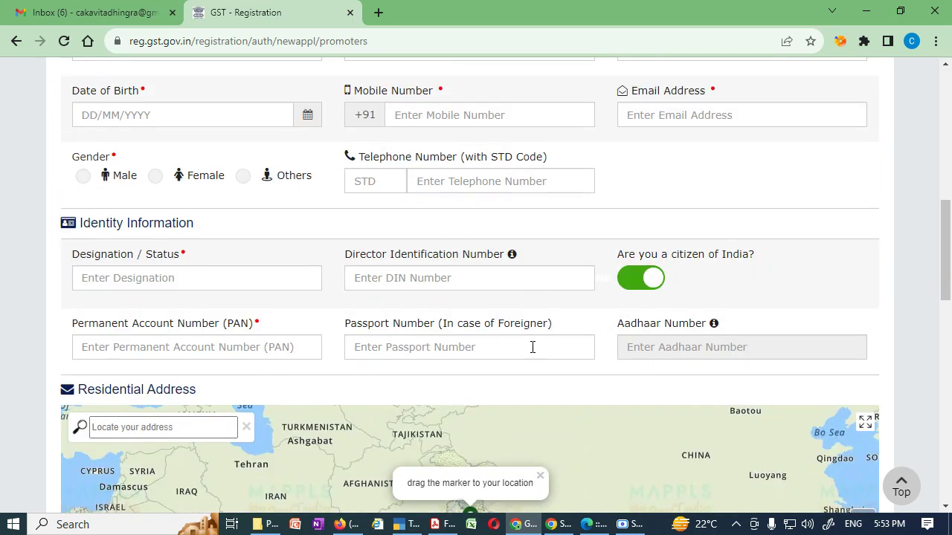
Move through the Karta's first, middle and last name fields, leaving them empty.
scroll(532, 347, down, 3)
scroll(906, 387, down, 5)
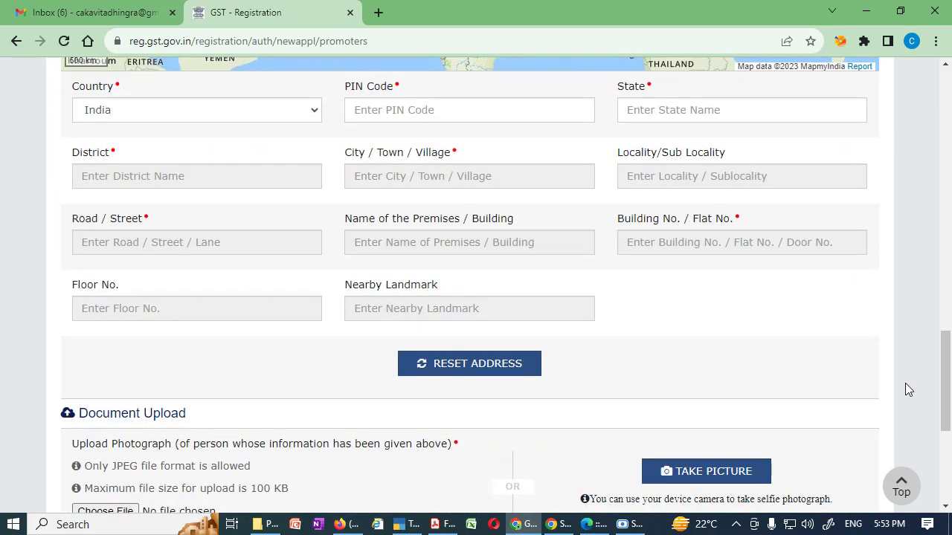
scroll(905, 389, up, 15)
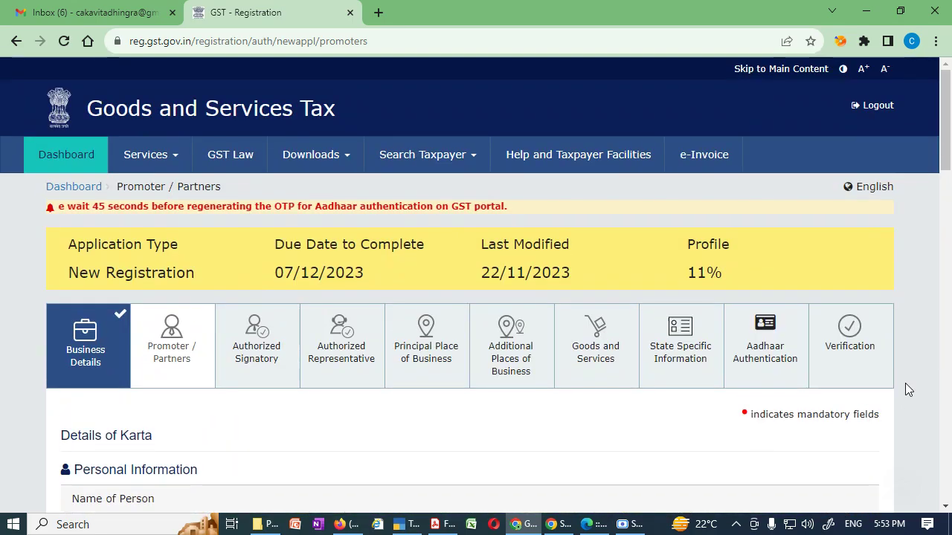
scroll(905, 389, down, 2)
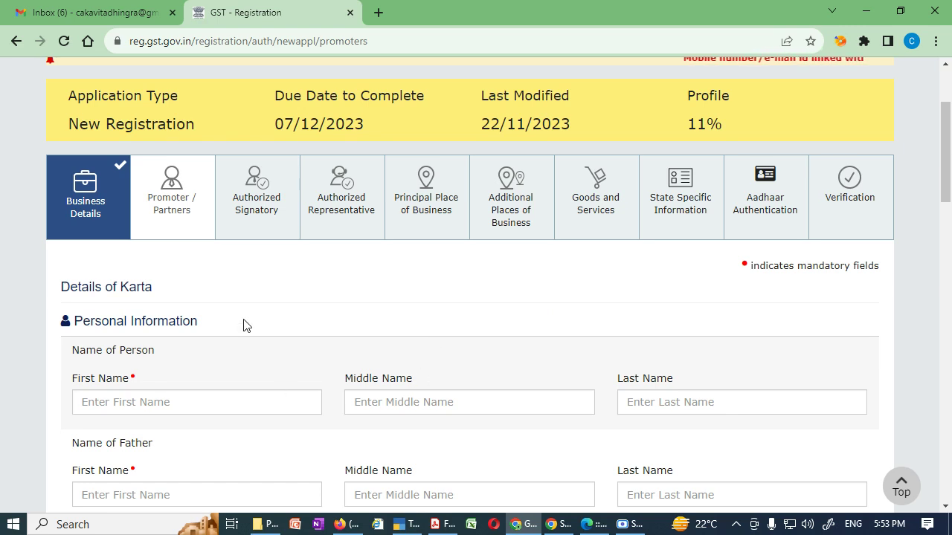
scroll(246, 325, down, 2)
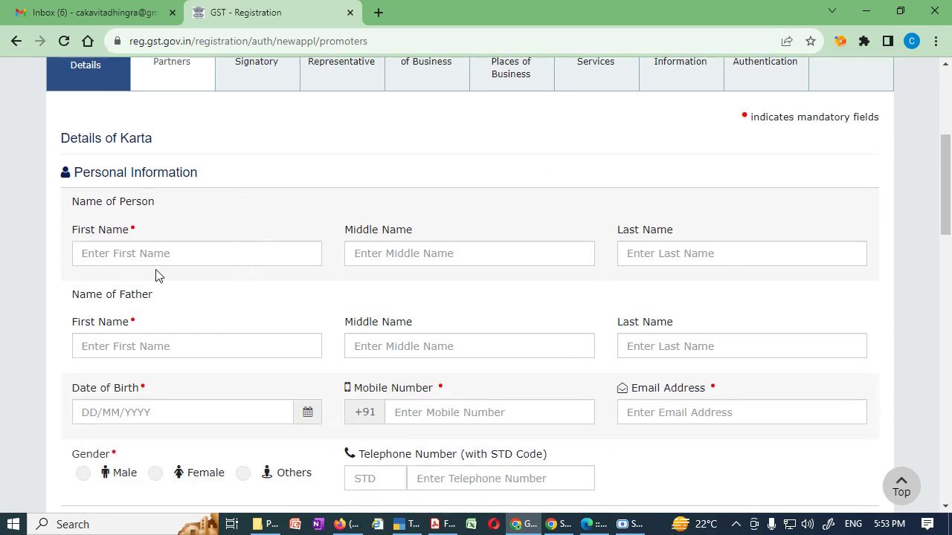
click(117, 256)
click(427, 253)
click(631, 260)
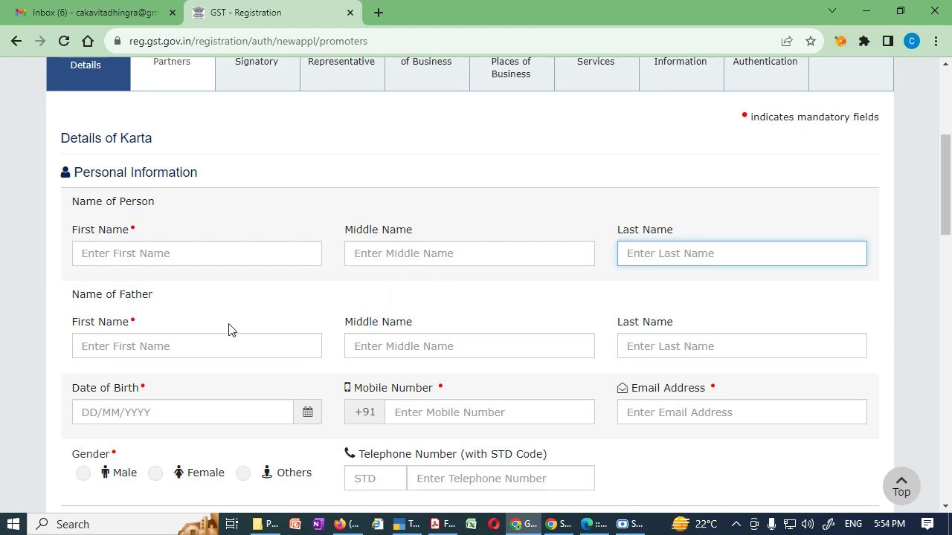
click(231, 262)
click(650, 255)
click(298, 262)
click(403, 257)
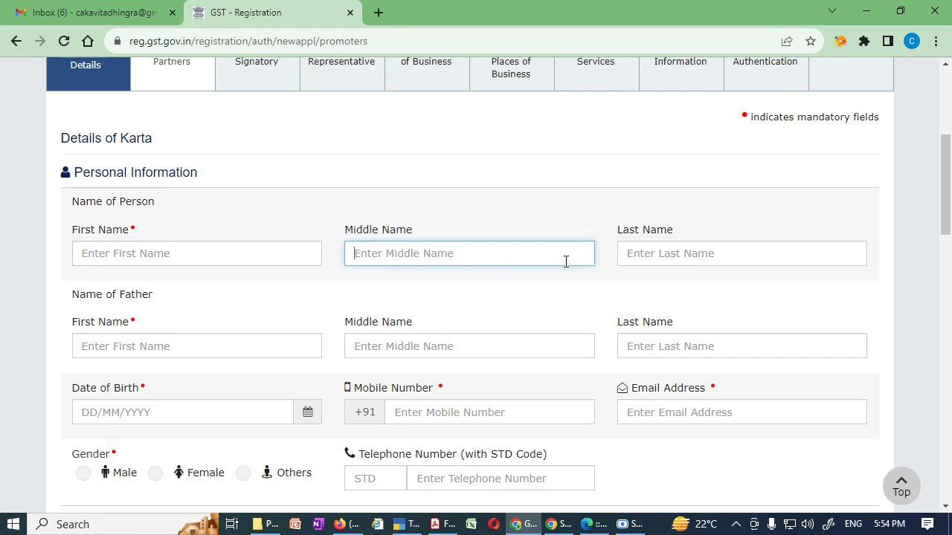
click(259, 261)
click(451, 260)
click(658, 260)
Move through the father's name, date of birth, mobile number and email fields.
scroll(380, 307, down, 1)
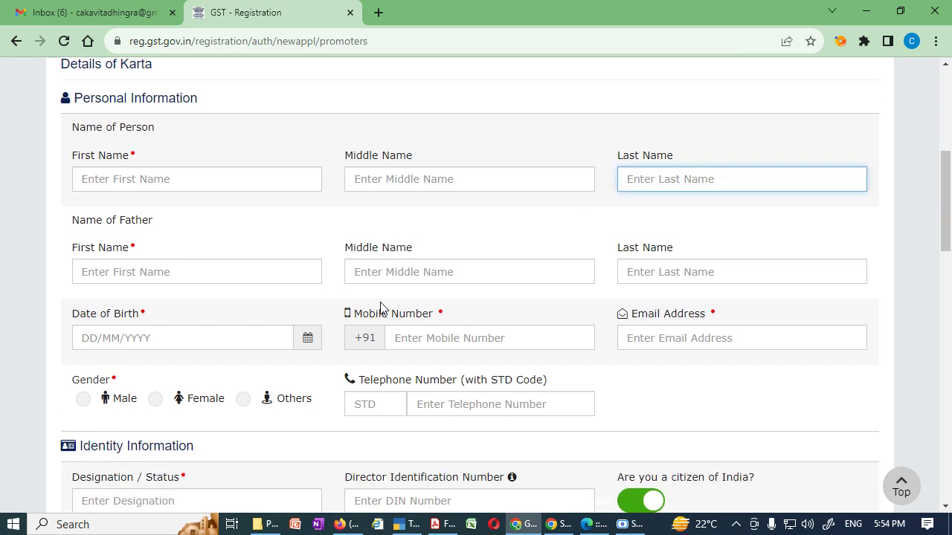
scroll(380, 307, down, 1)
click(281, 198)
click(394, 198)
click(626, 197)
click(211, 271)
click(438, 270)
click(668, 266)
Set the Karta's gender to Male and enter KARTA as Designation / Status.
scroll(561, 319, down, 2)
click(83, 176)
scroll(449, 250, down, 1)
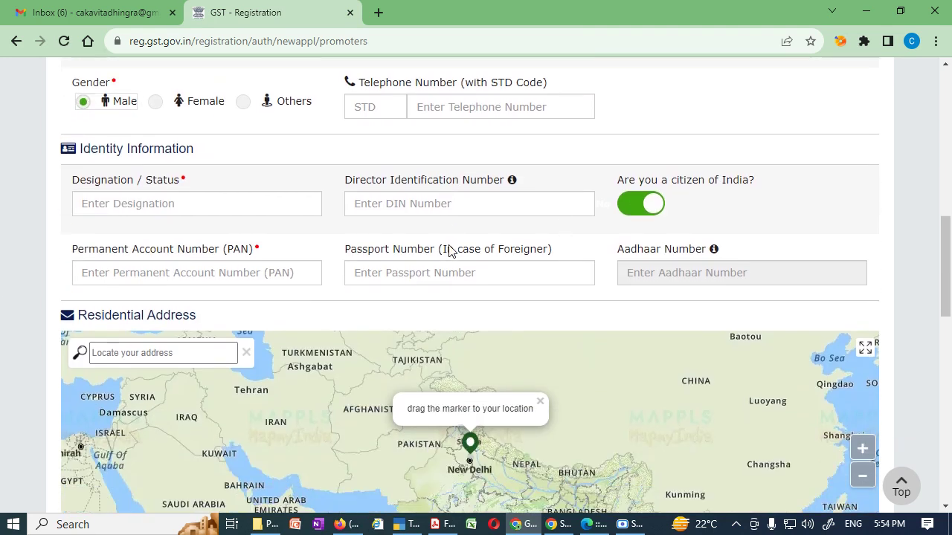
click(180, 204)
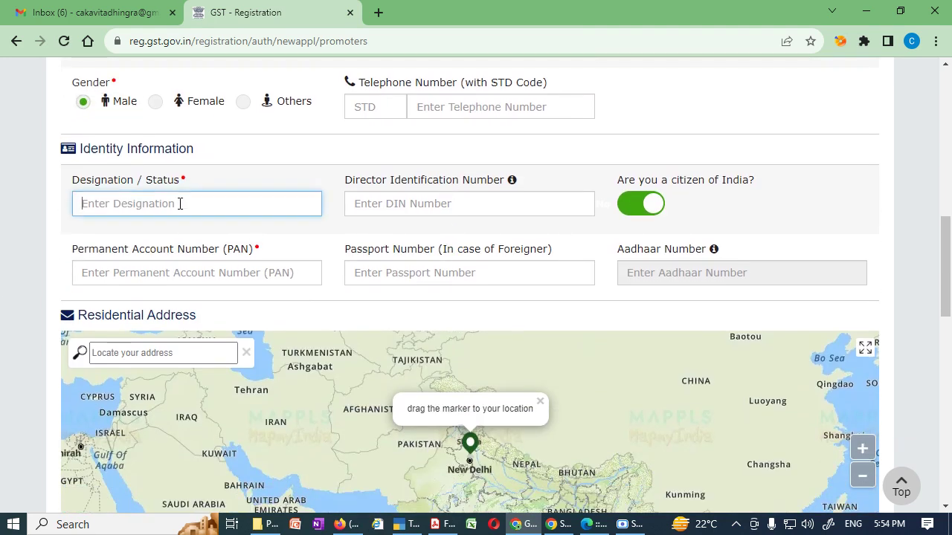
text(K)
key(BackSpace)
text(KARTA)
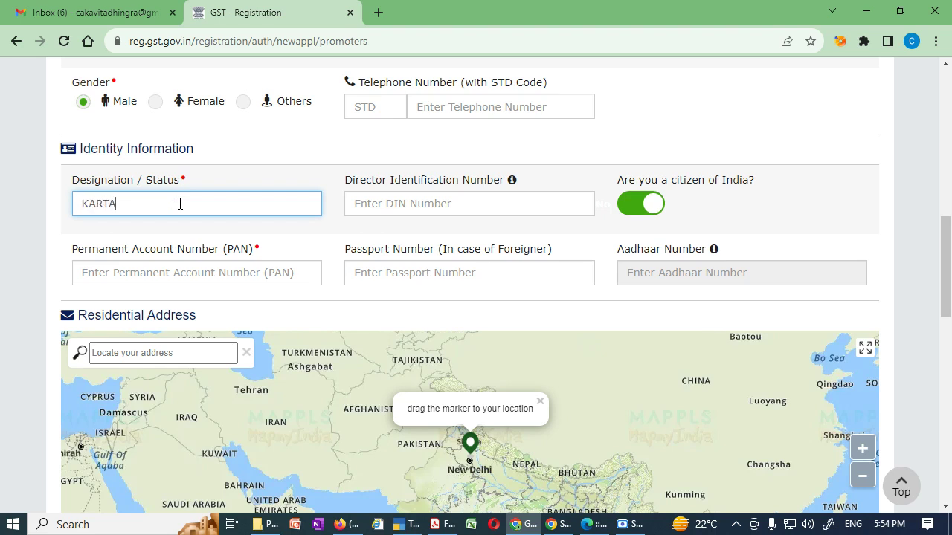
Move on to the Director Identification Number and PAN fields.
drag(351, 186, 482, 192)
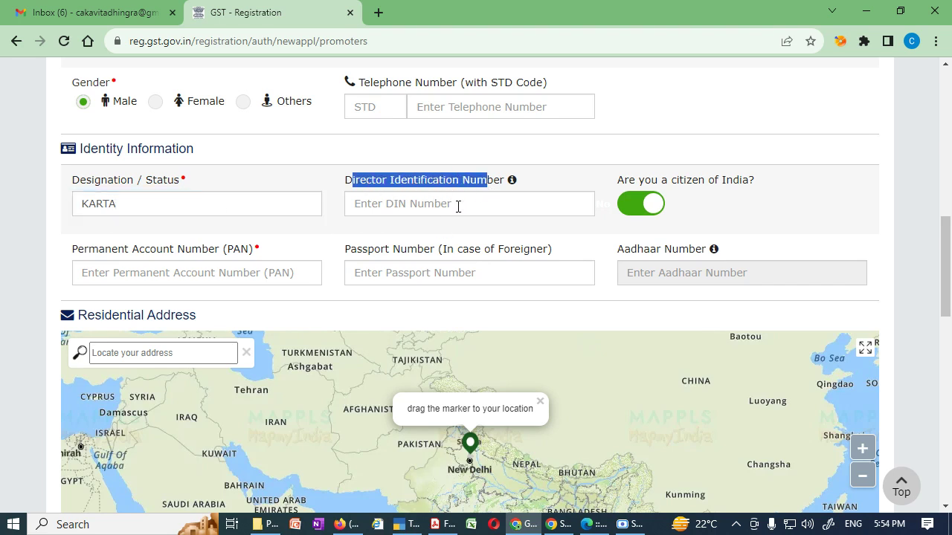
click(458, 207)
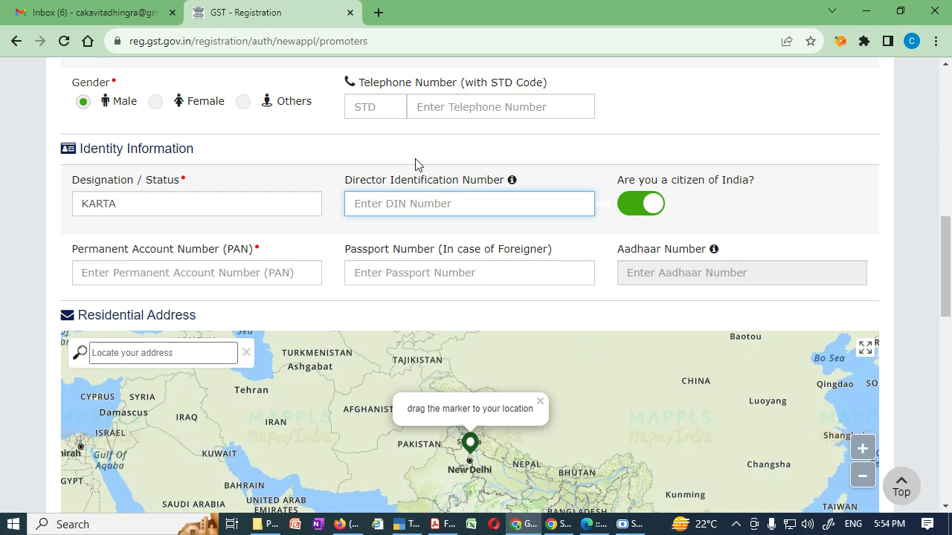
click(135, 275)
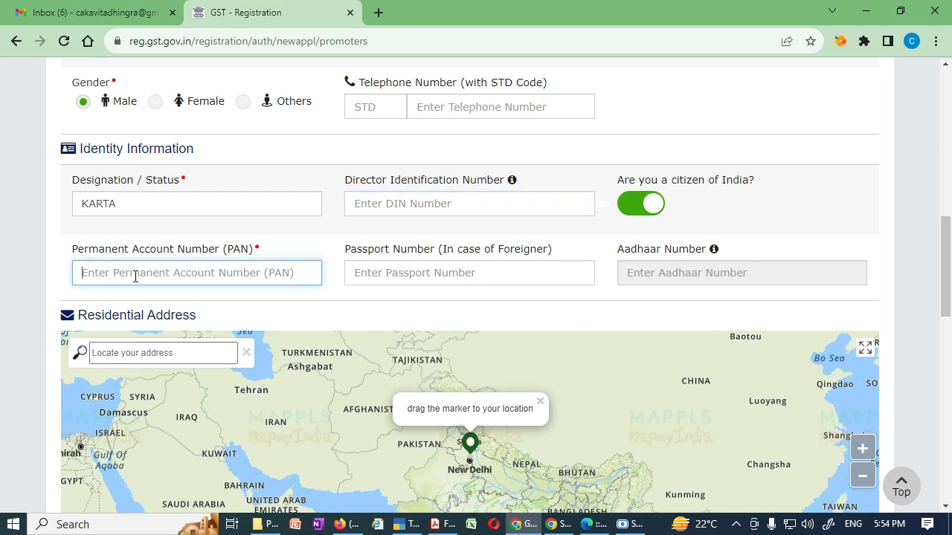
scroll(921, 328, down, 2)
scroll(920, 327, down, 1)
scroll(920, 327, down, 4)
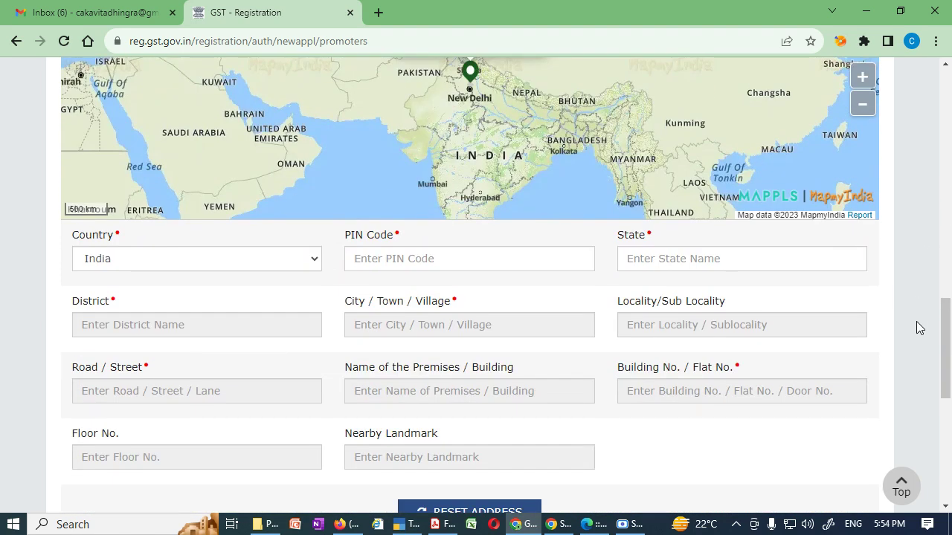
scroll(916, 322, up, 2)
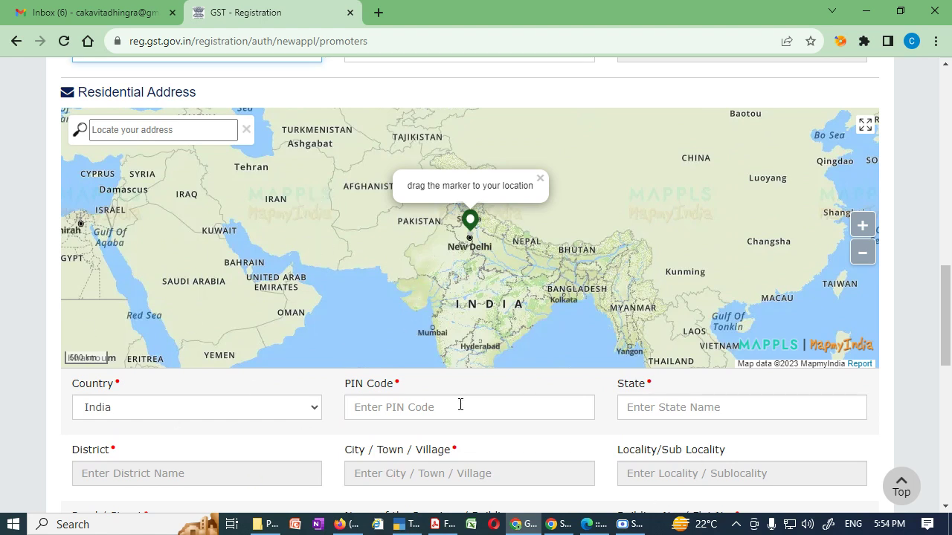
scroll(458, 404, down, 2)
scroll(399, 420, up, 3)
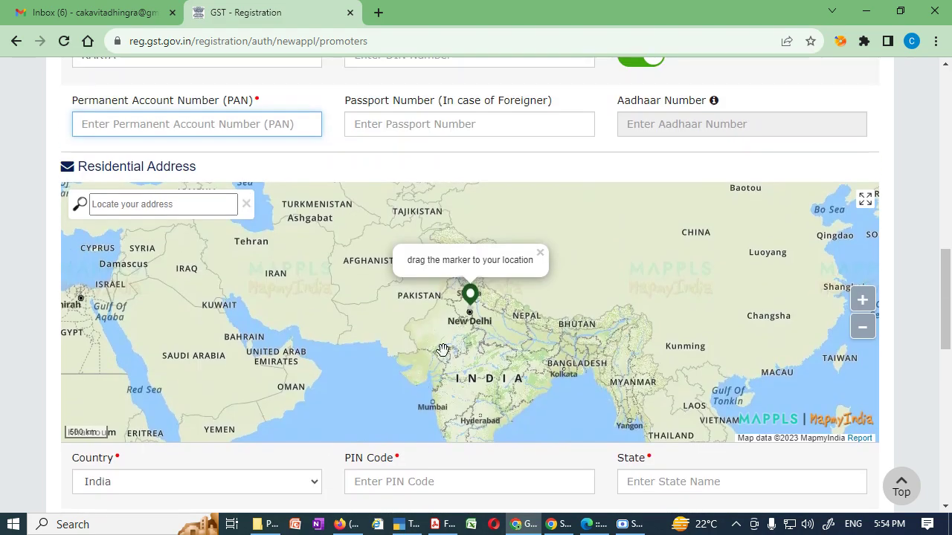
scroll(434, 493, down, 3)
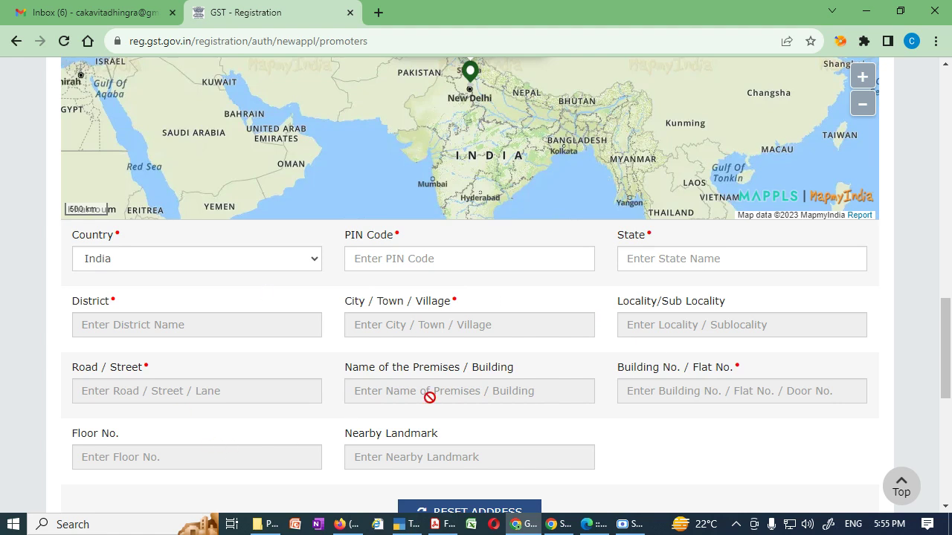
scroll(430, 397, down, 1)
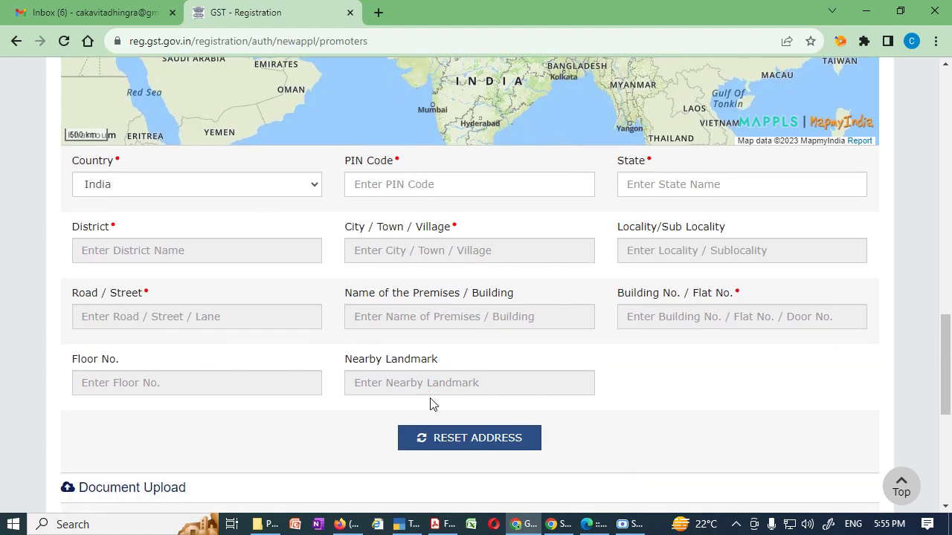
scroll(430, 404, up, 1)
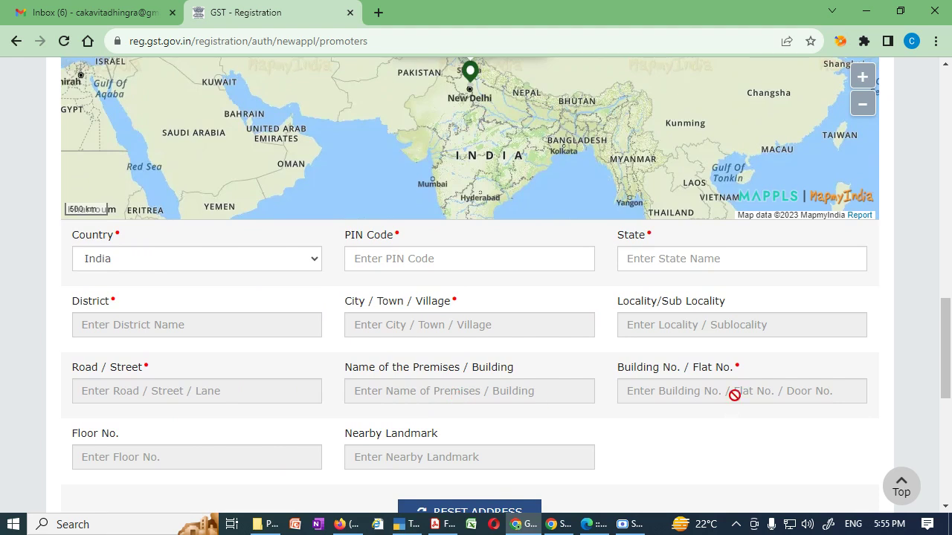
scroll(540, 453, up, 3)
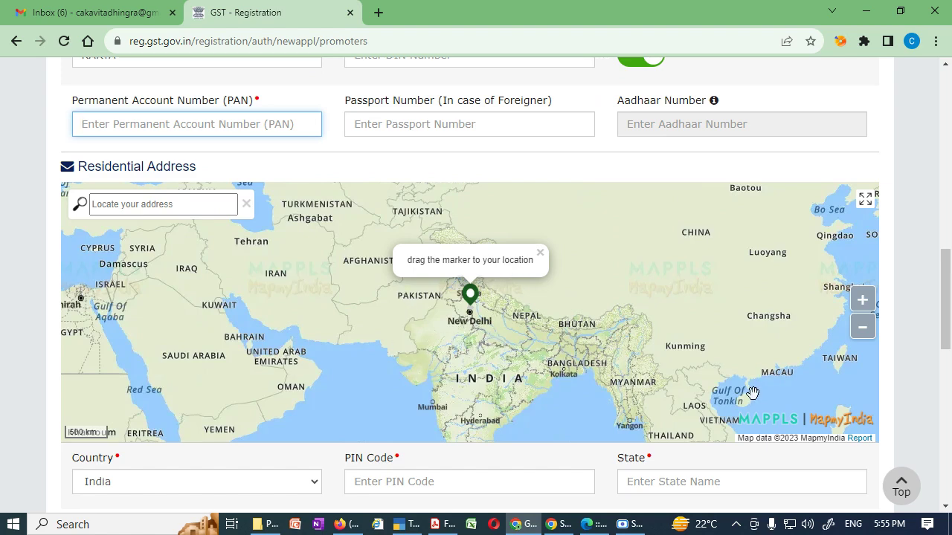
scroll(885, 474, down, 1)
scroll(600, 427, down, 3)
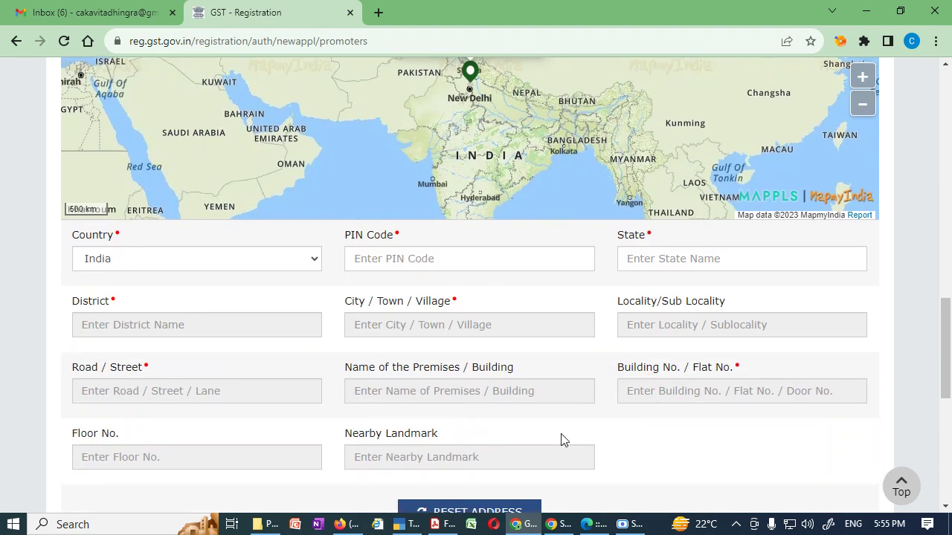
scroll(563, 439, down, 4)
scroll(357, 441, down, 1)
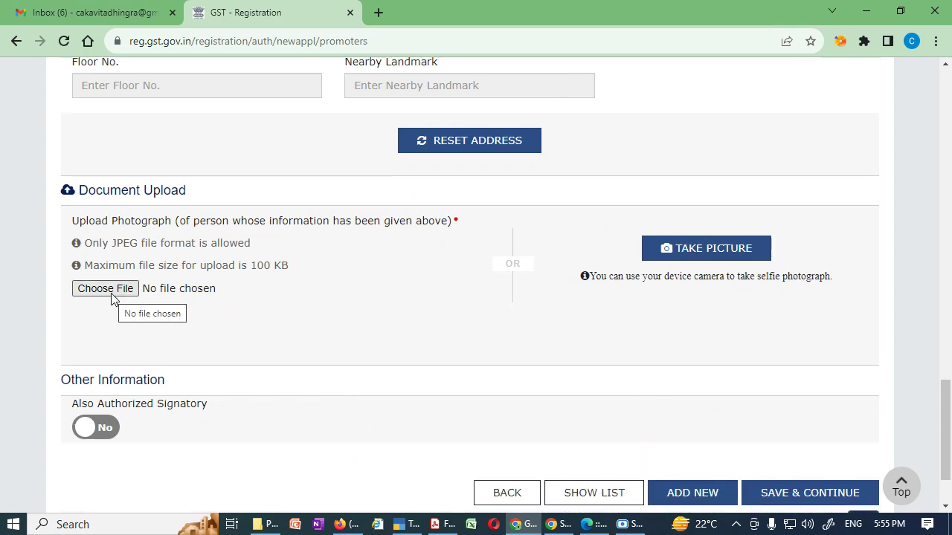
Try the Also Authorized Signatory toggle under Other Information, leaving it on No.
scroll(230, 444, down, 1)
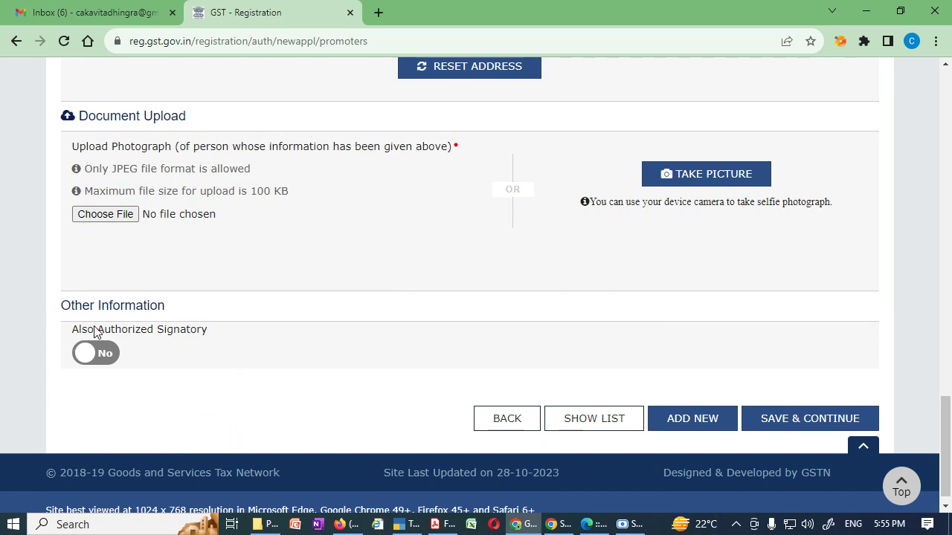
drag(79, 330, 202, 338)
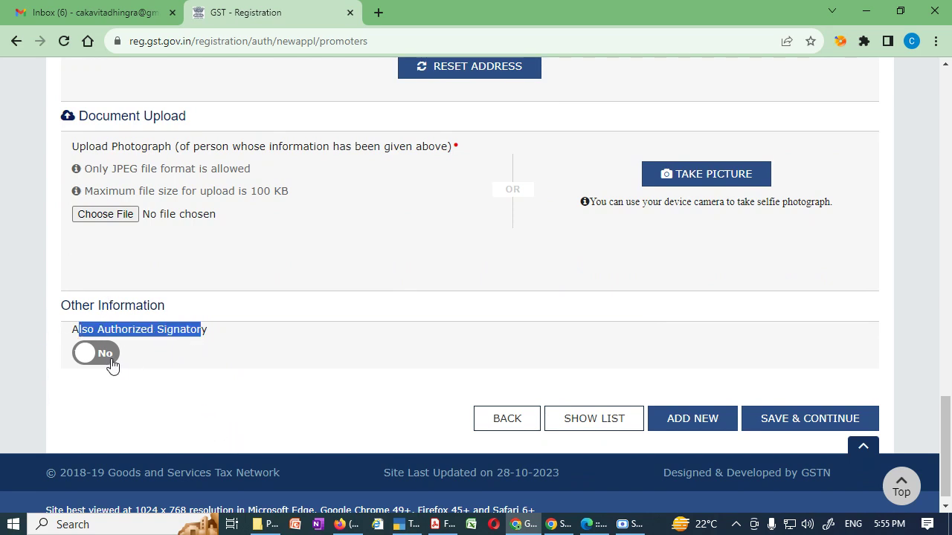
click(112, 364)
click(90, 357)
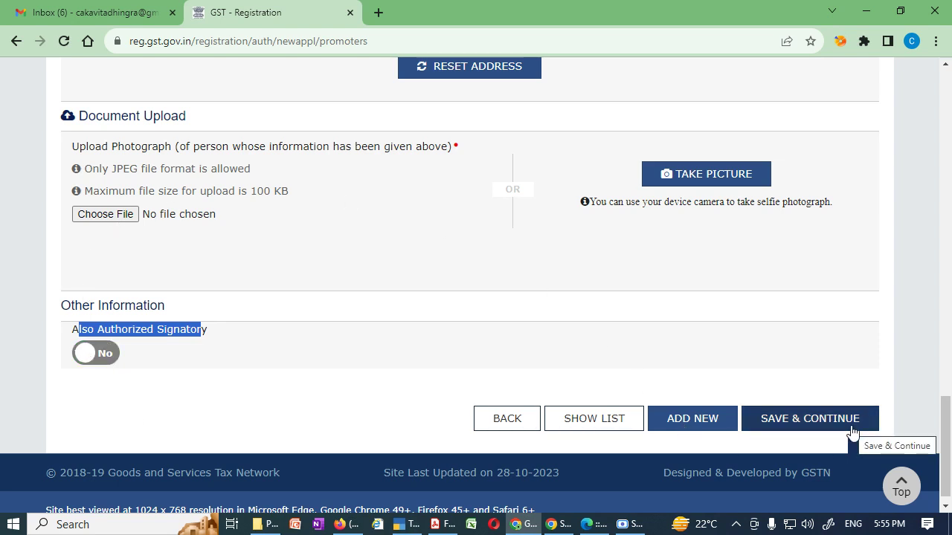
scroll(357, 323, up, 15)
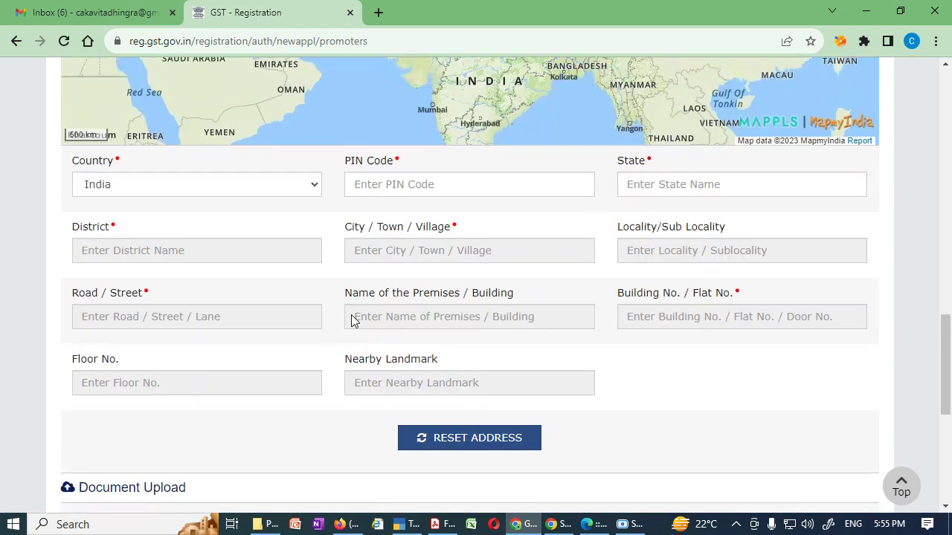
scroll(353, 320, up, 5)
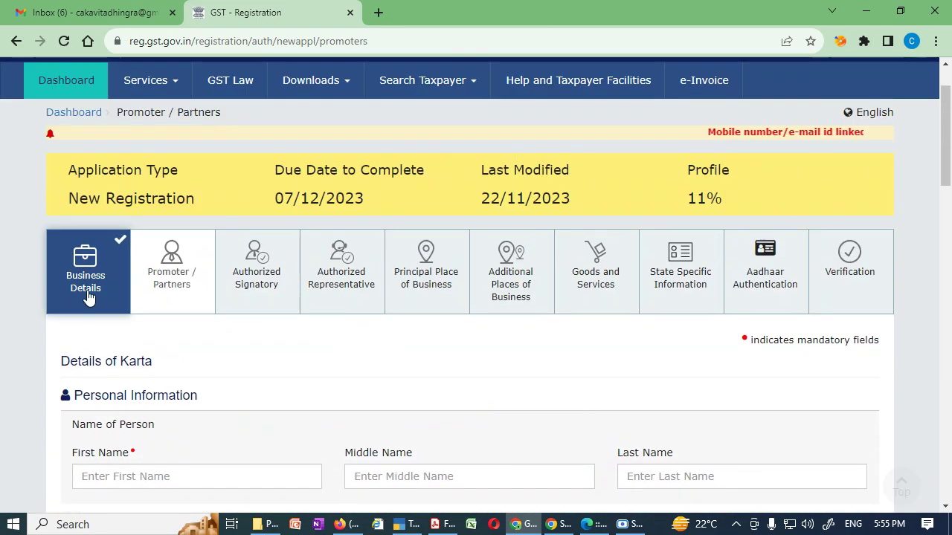
scroll(230, 276, down, 2)
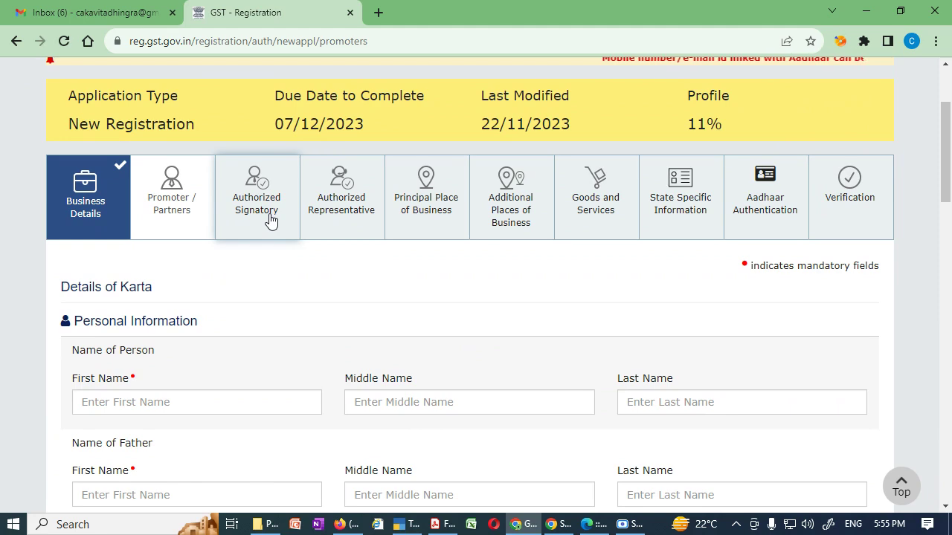
scroll(394, 370, down, 3)
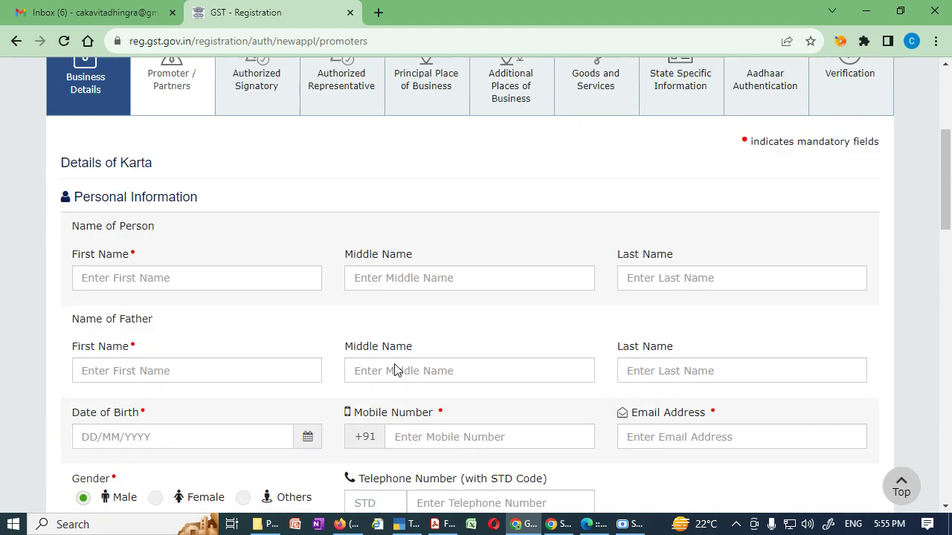
scroll(395, 370, up, 2)
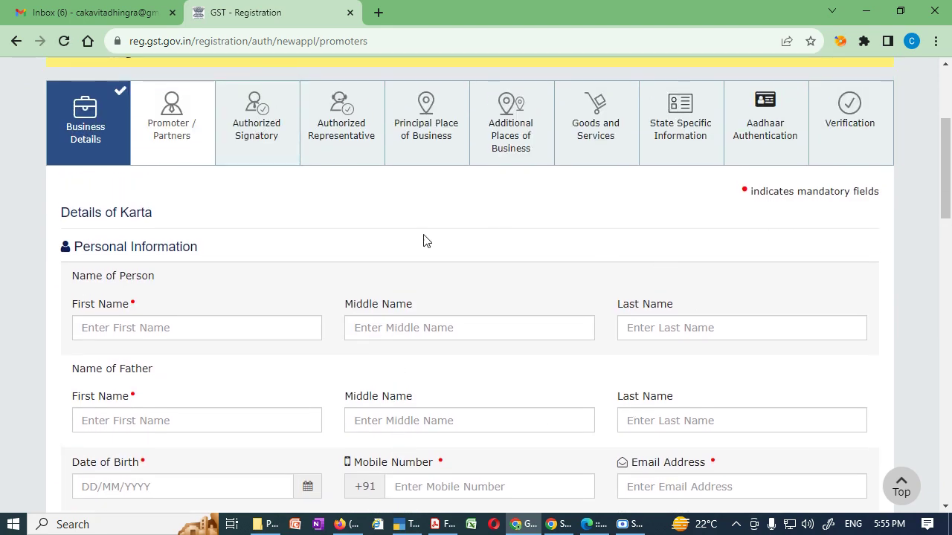
scroll(449, 420, down, 6)
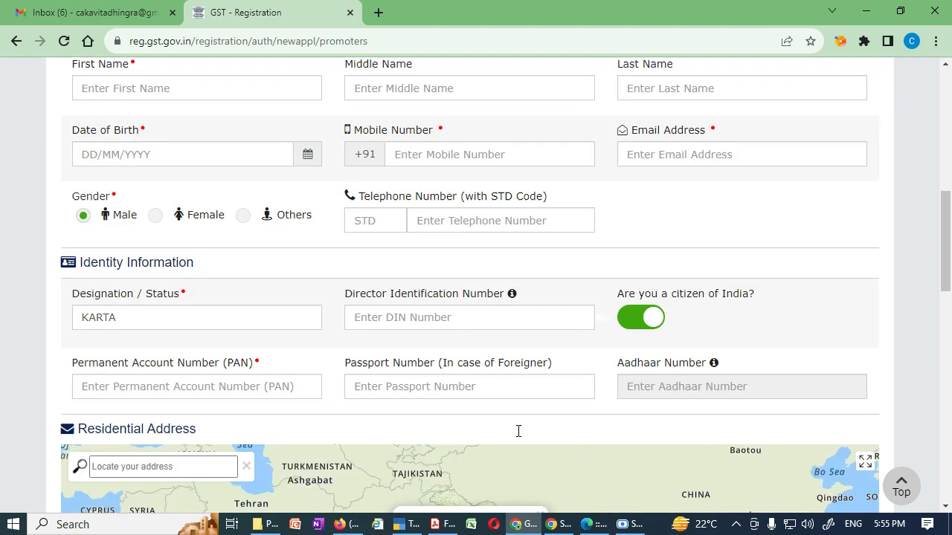
scroll(927, 427, down, 8)
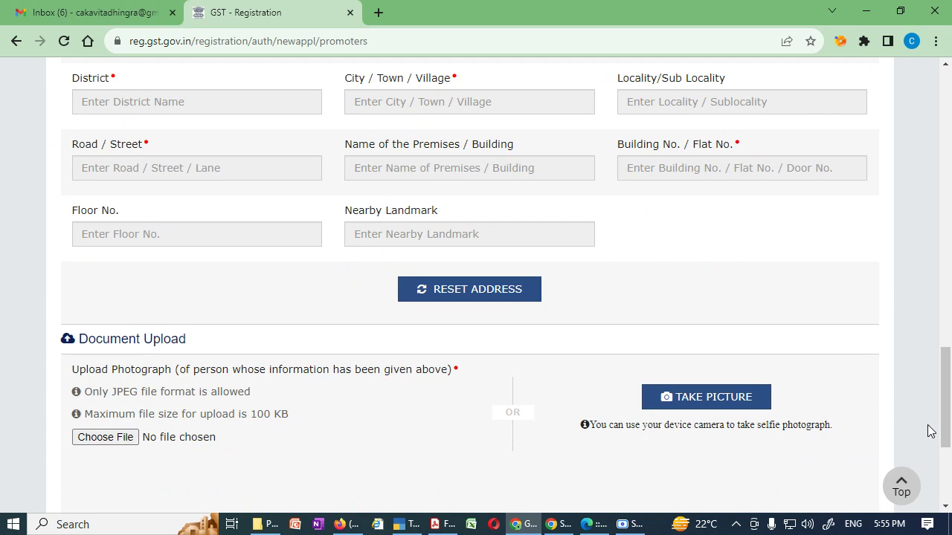
scroll(928, 431, down, 2)
Switch the Karta's Also Authorized Signatory option to Yes.
click(104, 430)
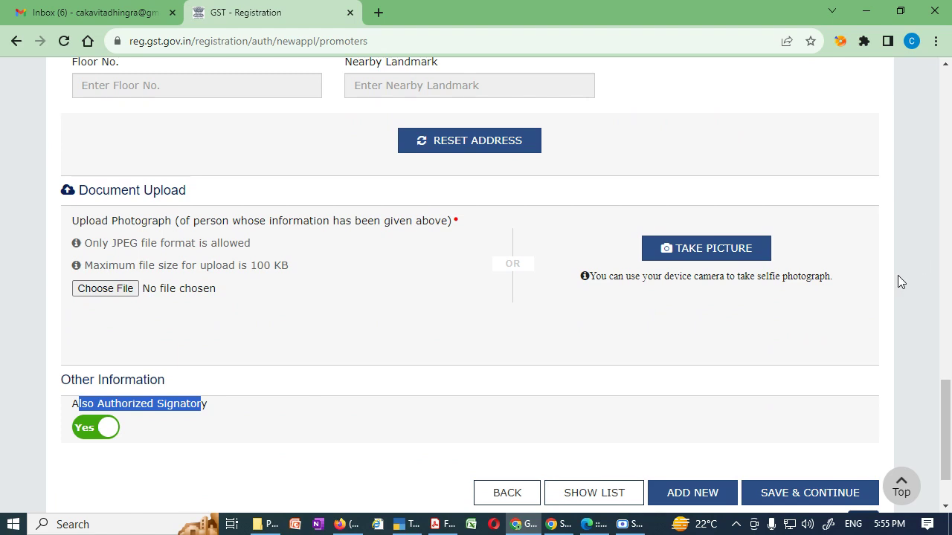
click(93, 431)
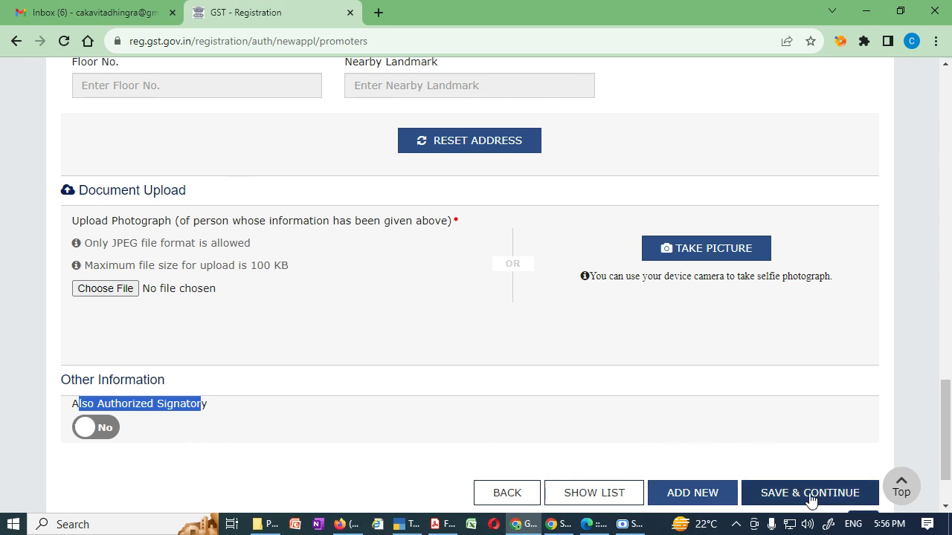
click(107, 429)
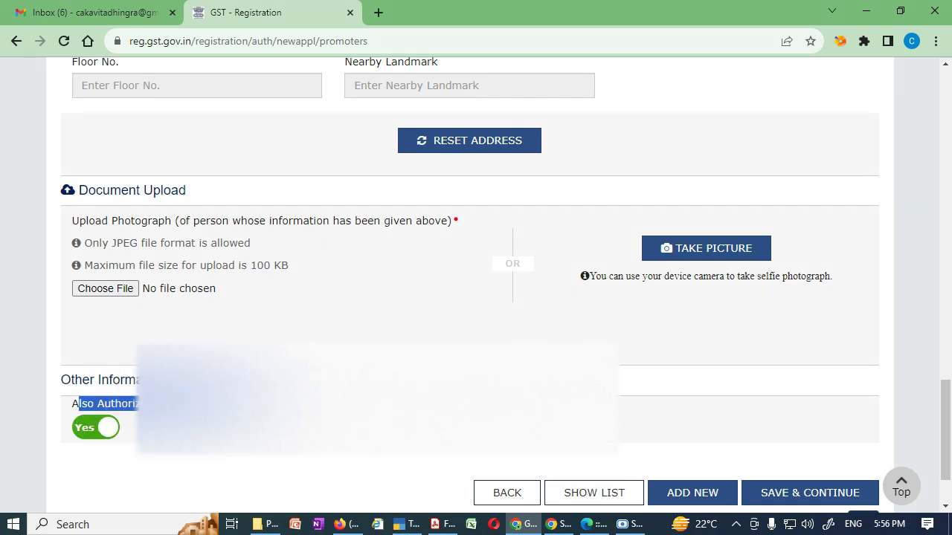
click(199, 451)
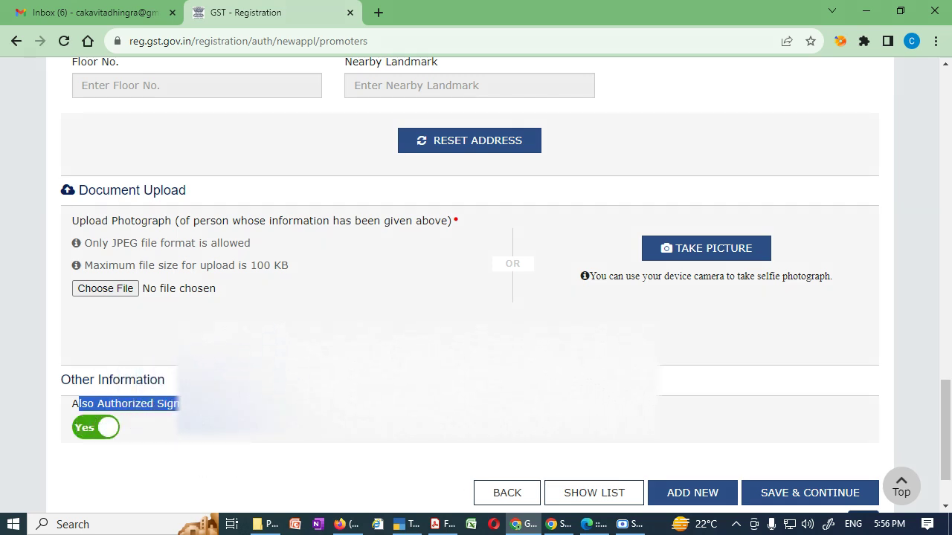
click(107, 429)
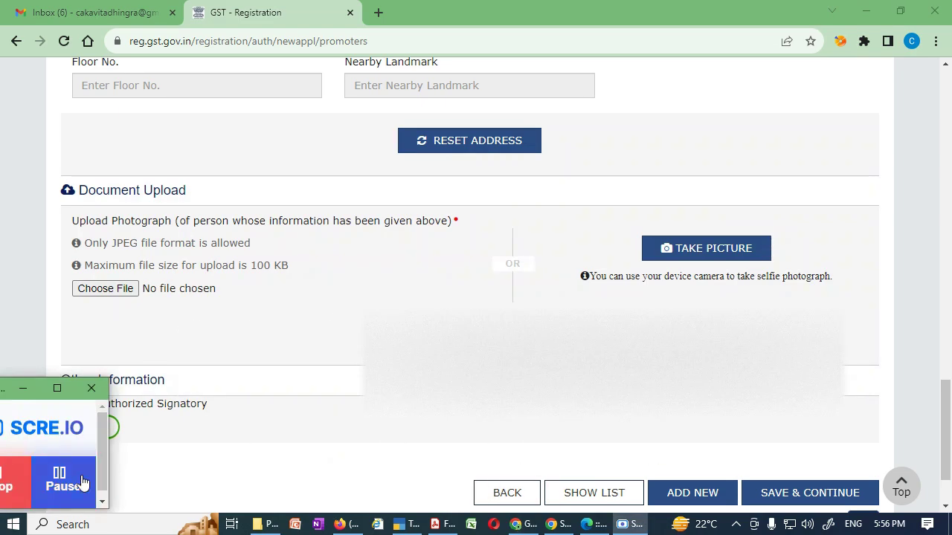
Mark the signatory as Primary Authorized Signatory.
click(77, 482)
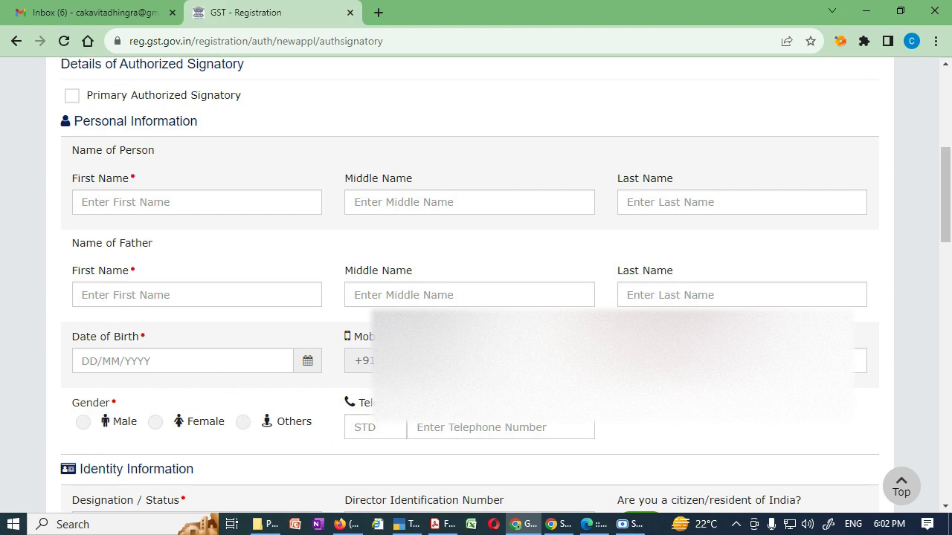
click(72, 97)
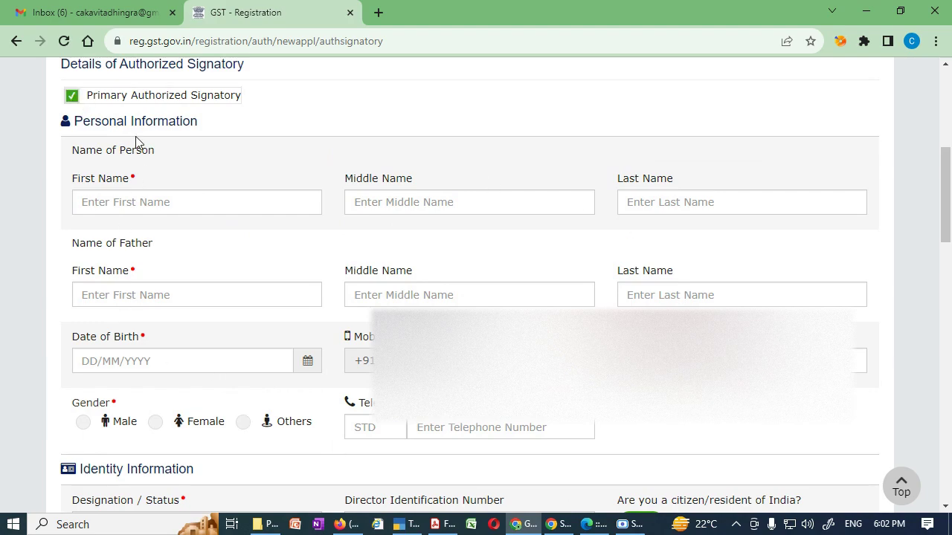
scroll(283, 197, down, 7)
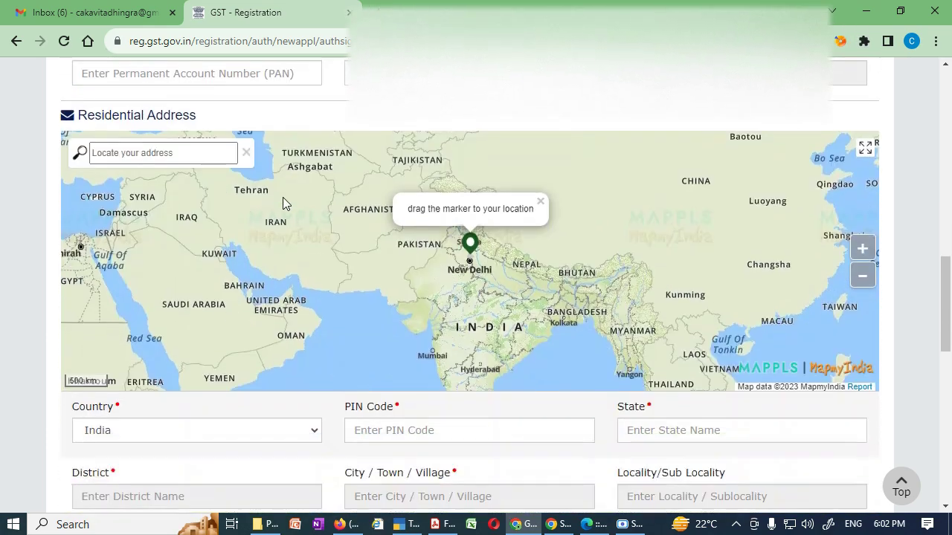
scroll(583, 418, down, 5)
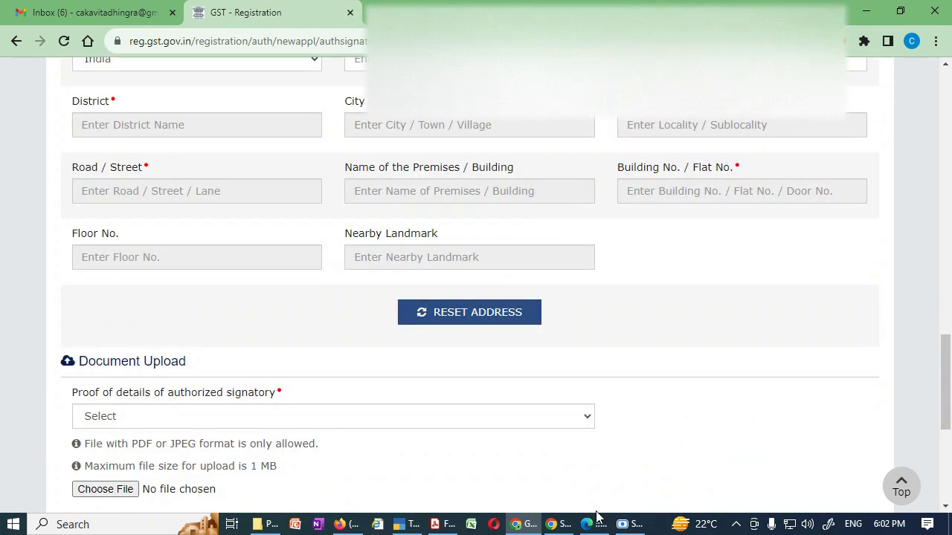
drag(950, 383, 950, 422)
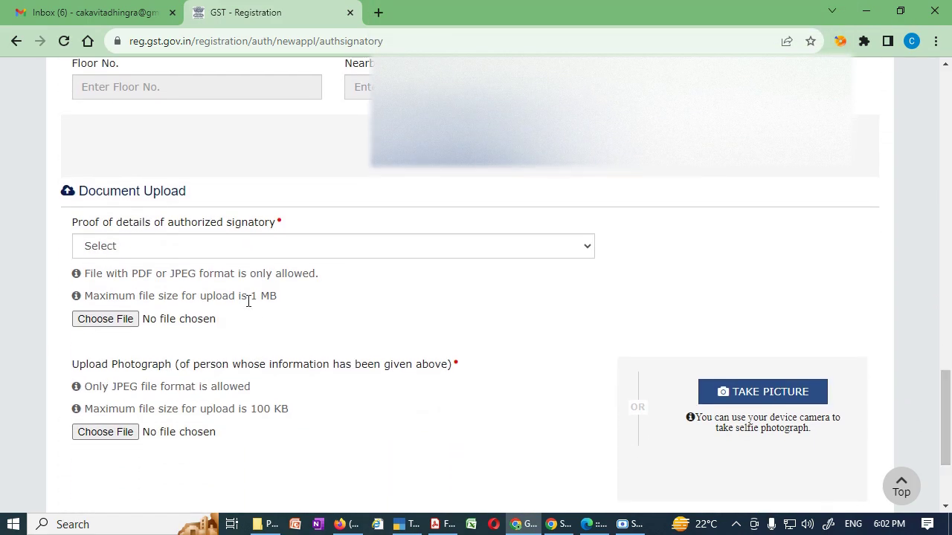
Choose Letter of Authorisation as signatory proof and return to Promoter / Partners.
click(250, 252)
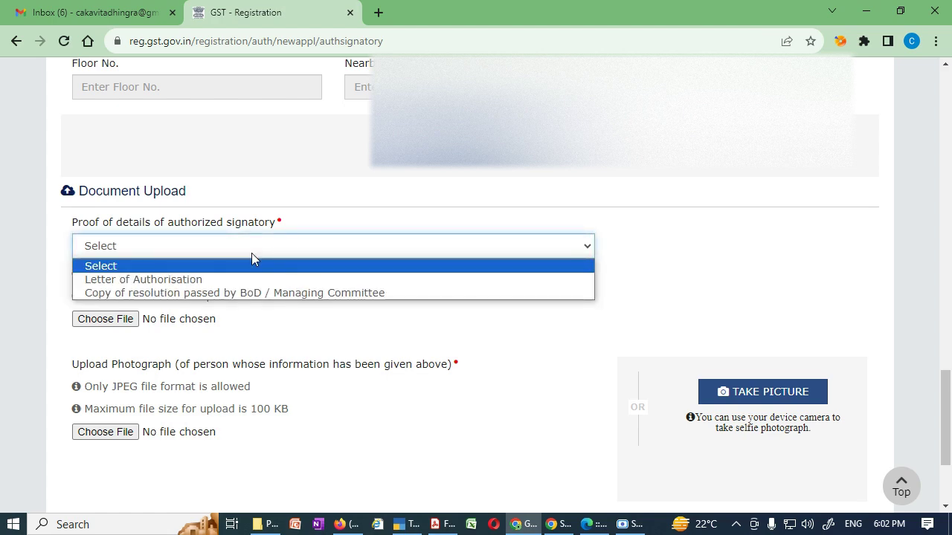
click(258, 281)
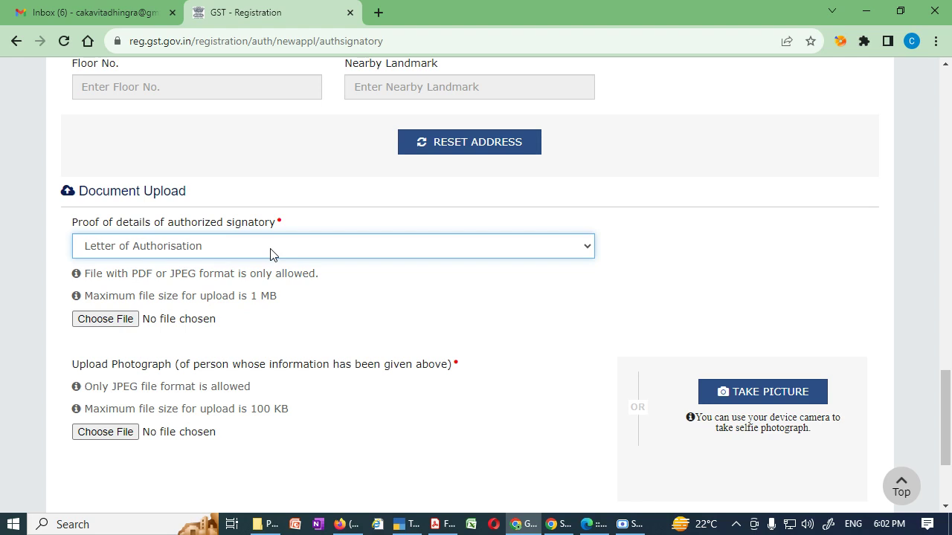
scroll(353, 368, down, 2)
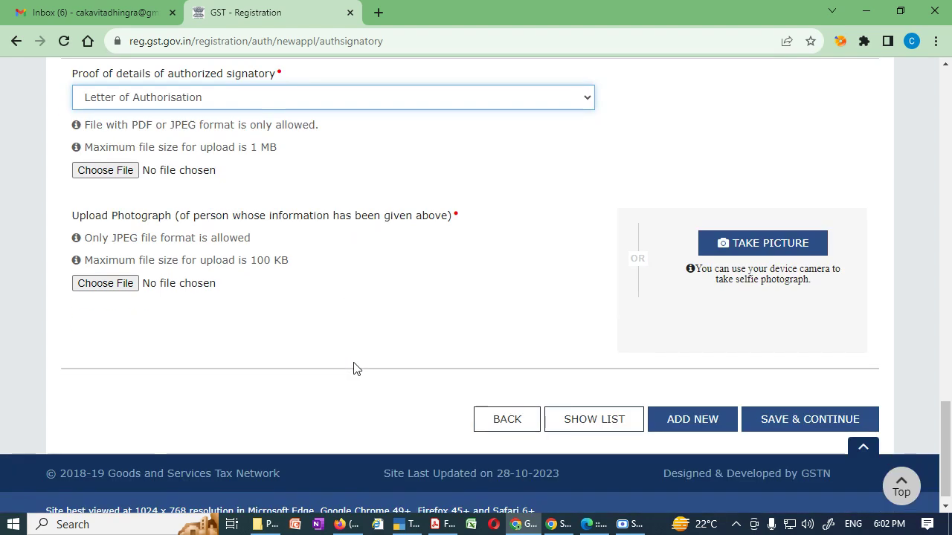
click(527, 418)
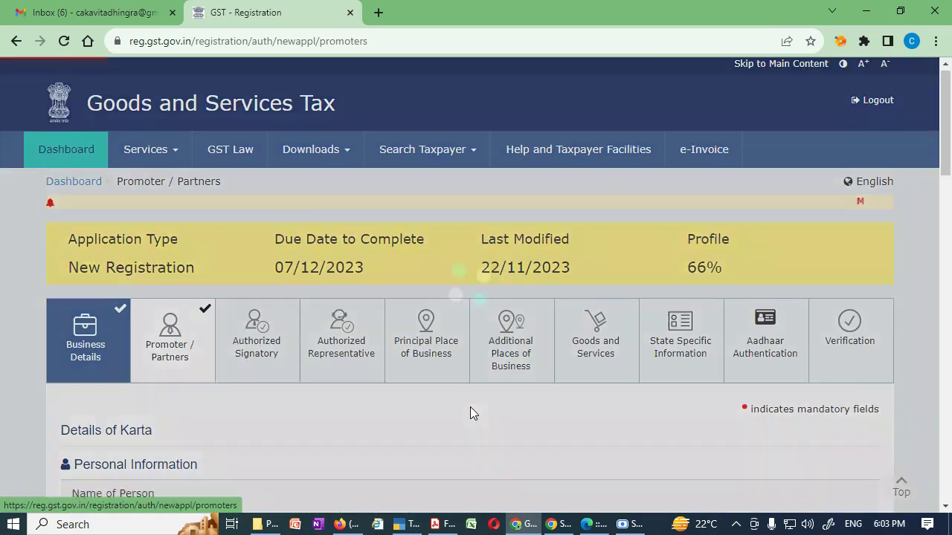
Set the Karta's Also Authorized Signatory to Yes and save, accepting the blank-locality warning.
middle_click(470, 407)
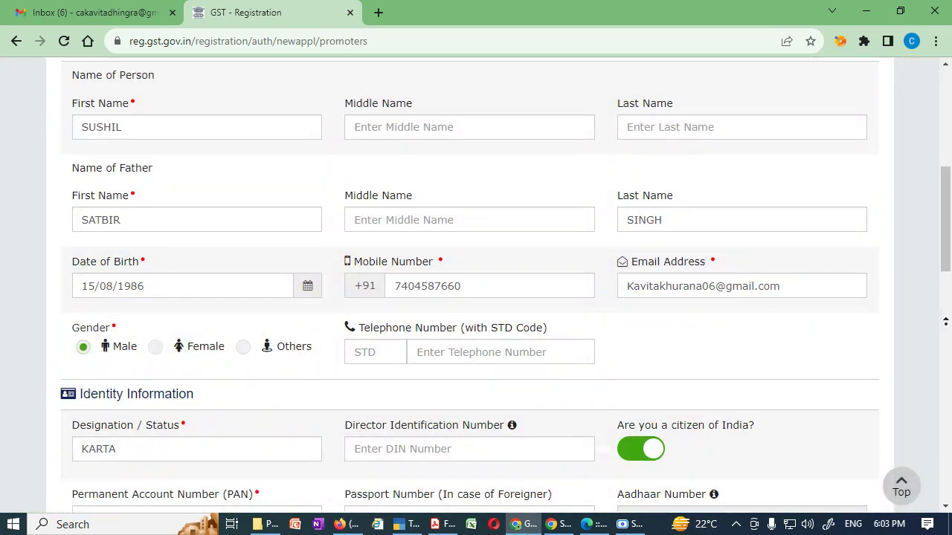
scroll(884, 282, down, 2)
key(super+alt+d)
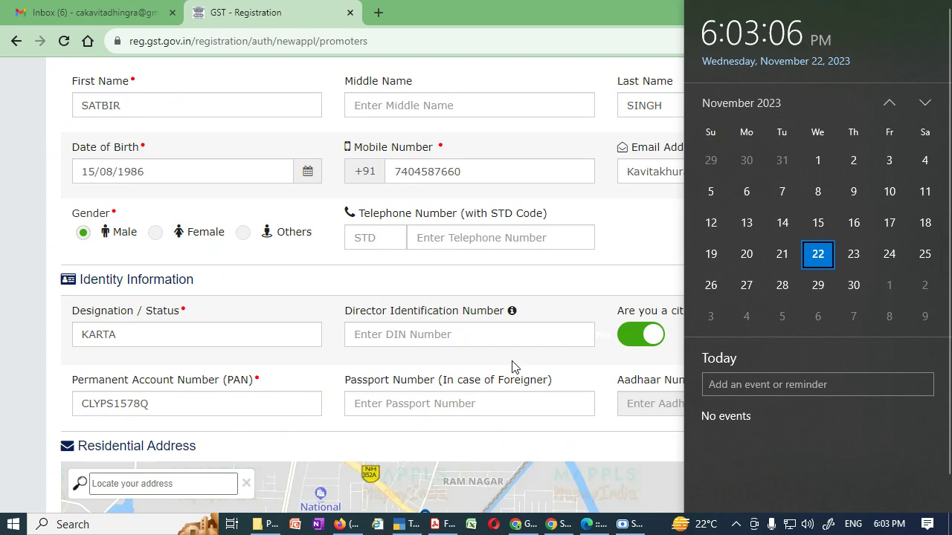
click(949, 281)
key(End)
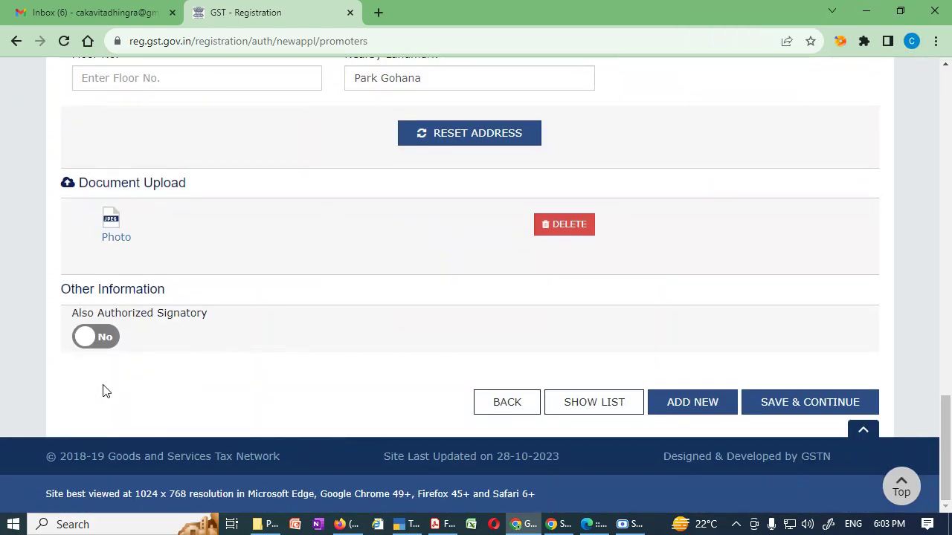
click(112, 341)
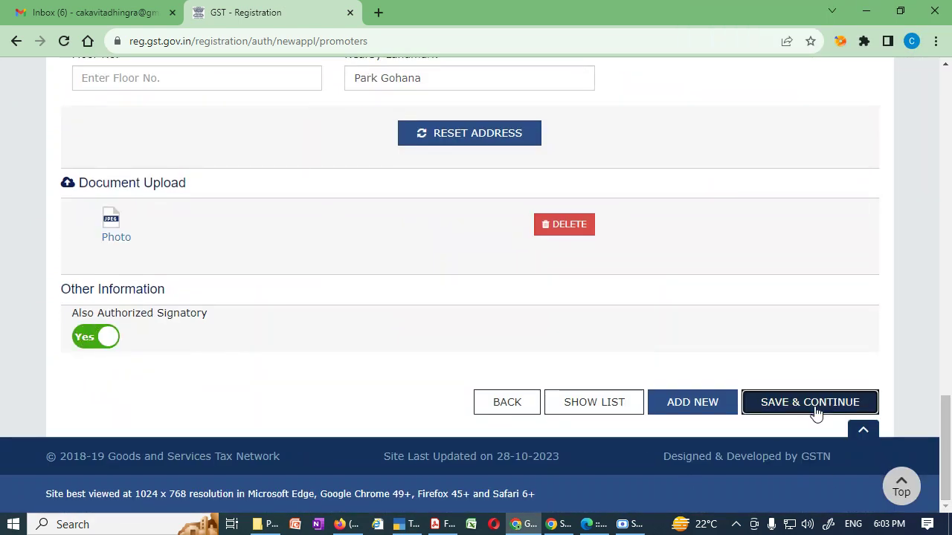
click(814, 405)
click(444, 289)
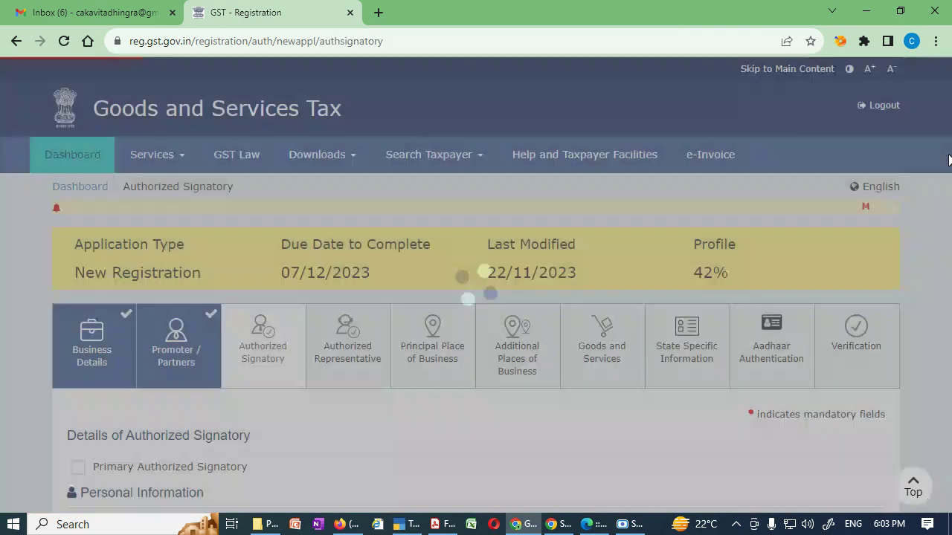
Tick Primary Authorized Signatory for the Karta.
drag(948, 155, 950, 257)
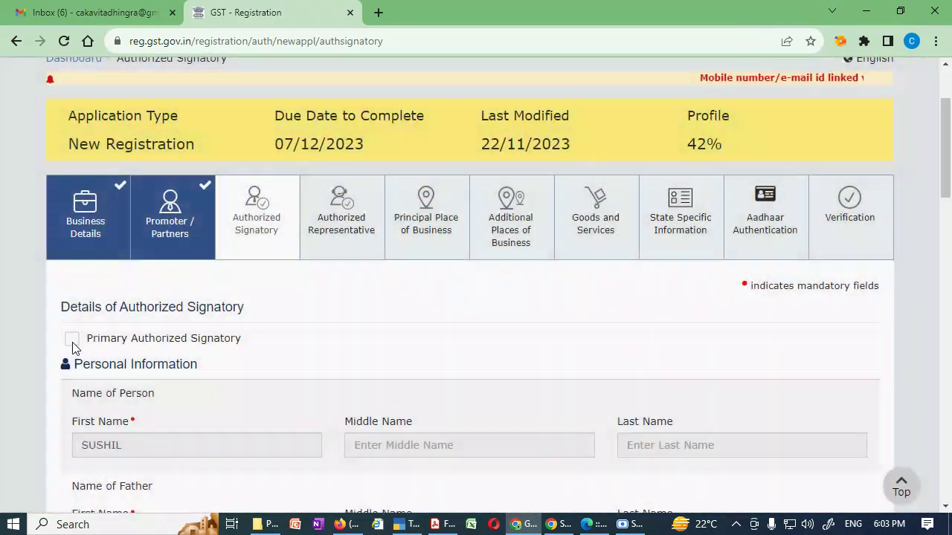
click(71, 340)
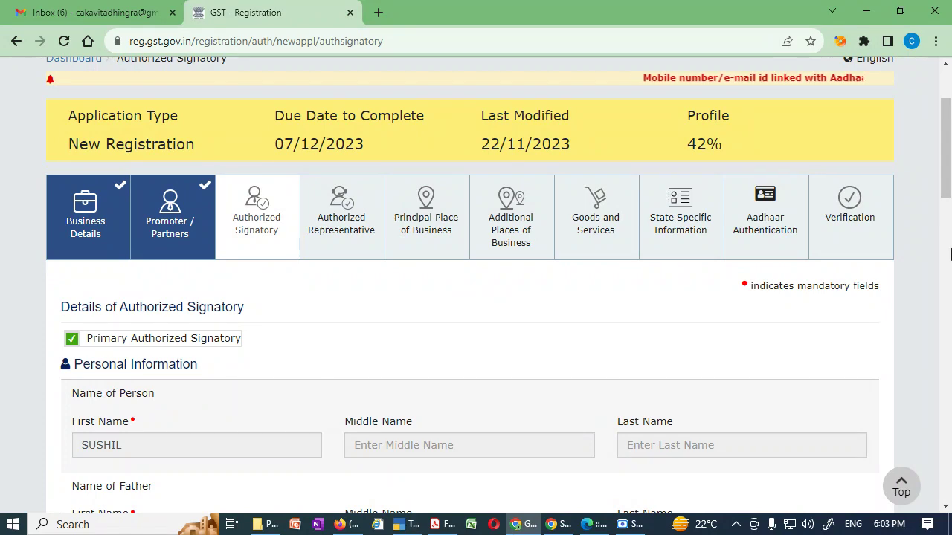
drag(949, 149, 946, 454)
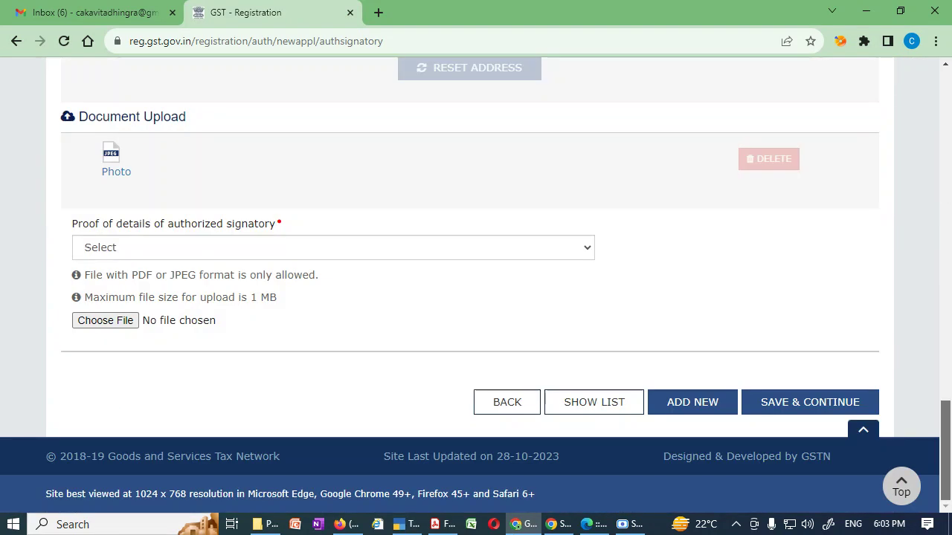
drag(947, 506, 949, 443)
Select Letter of Authorisation as proof, skip attaching a file, and save the tab.
click(537, 291)
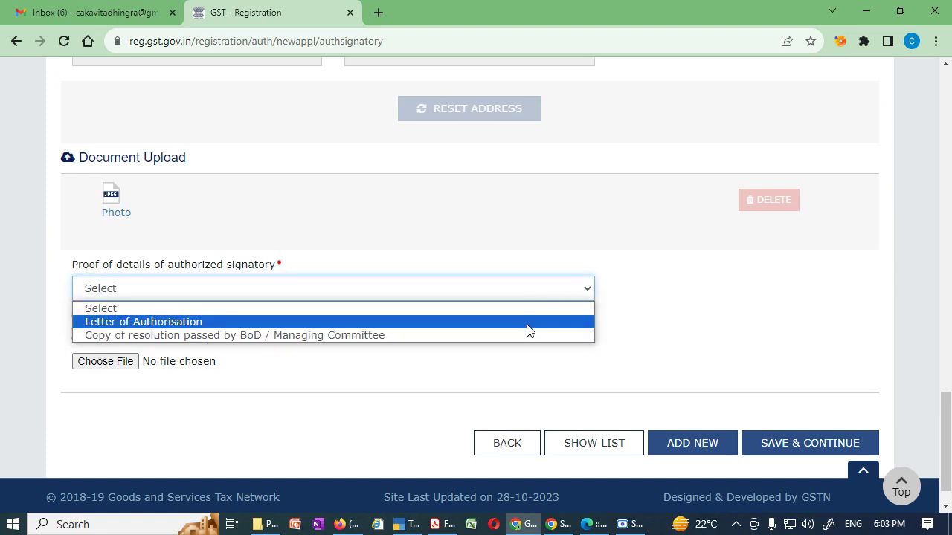
click(527, 323)
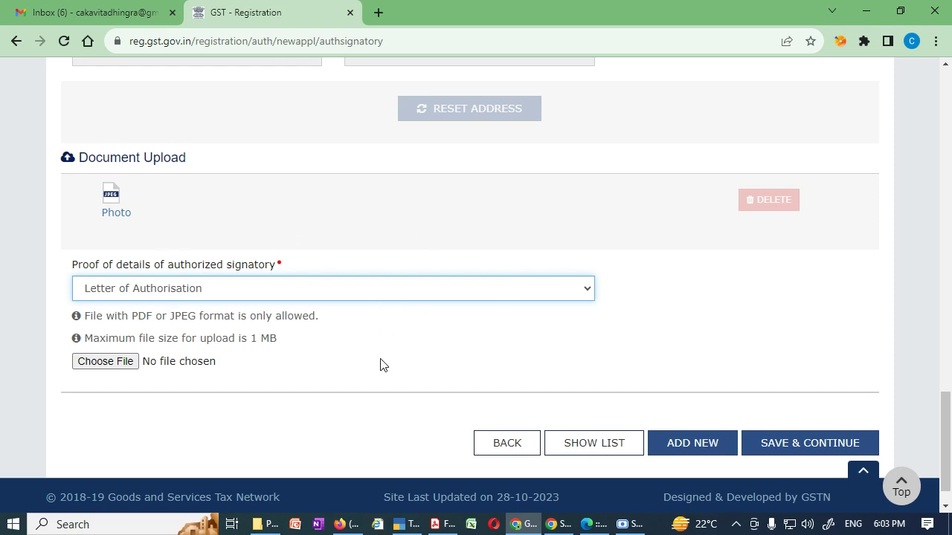
click(110, 365)
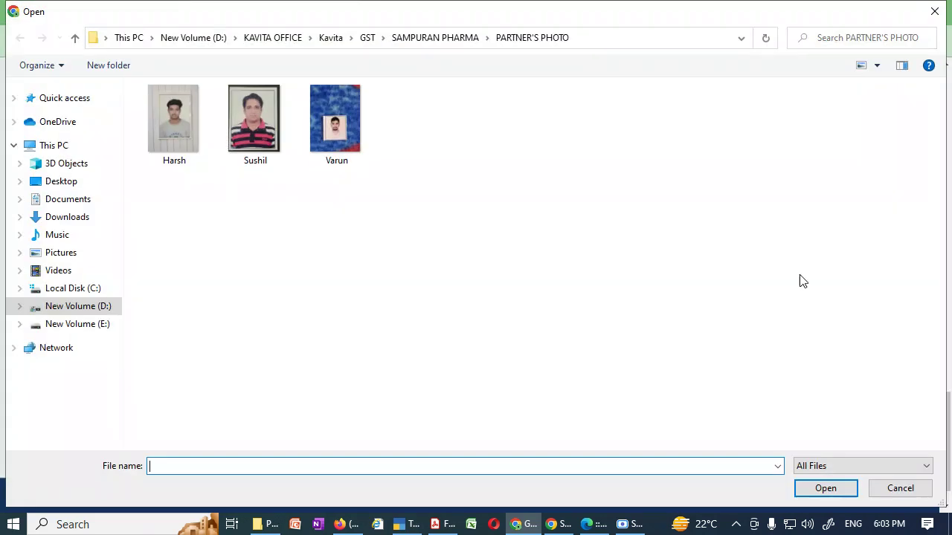
click(926, 492)
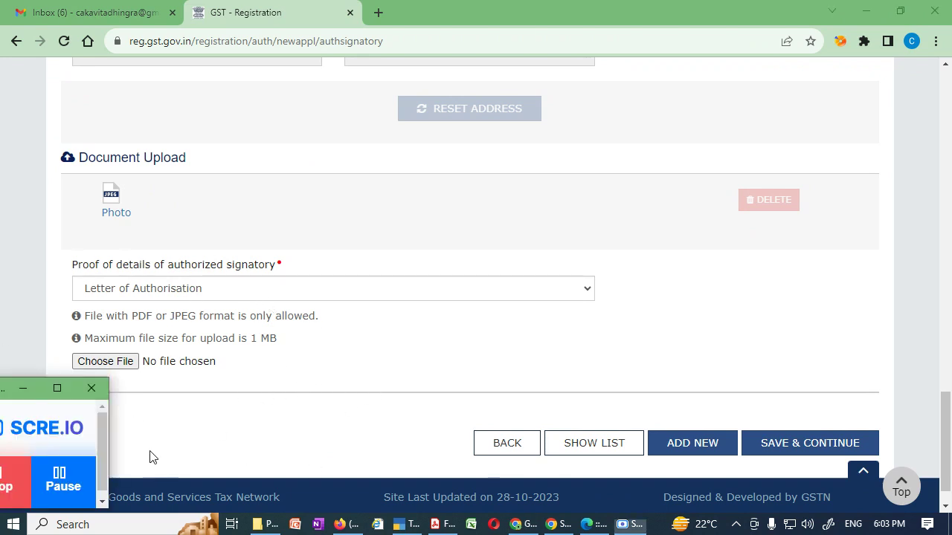
click(79, 482)
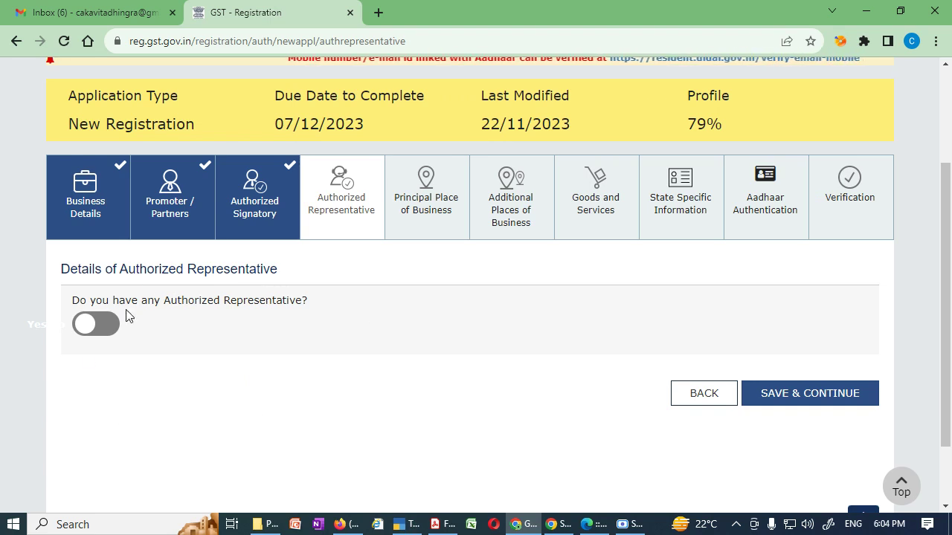
Set Authorized Representative to No after trying the GST Practitioner option, then save.
click(102, 327)
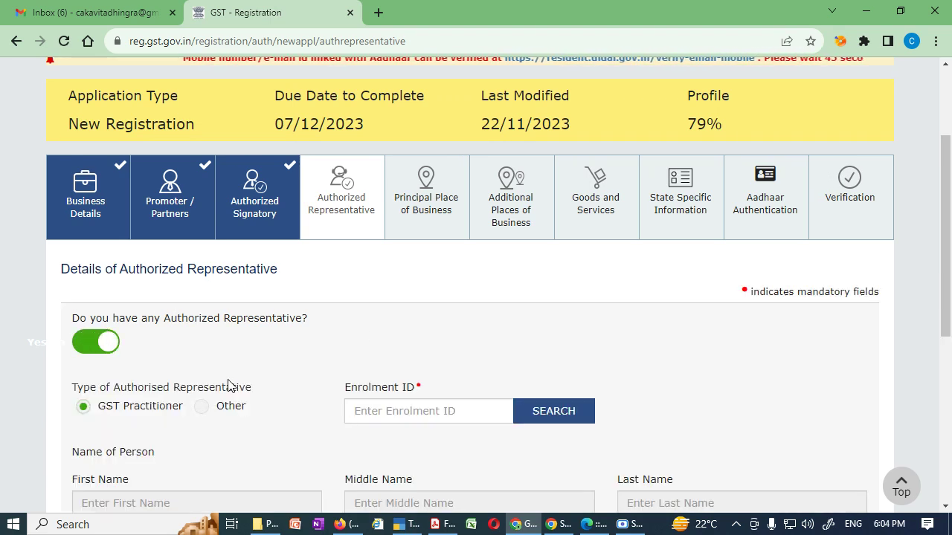
scroll(216, 383, down, 2)
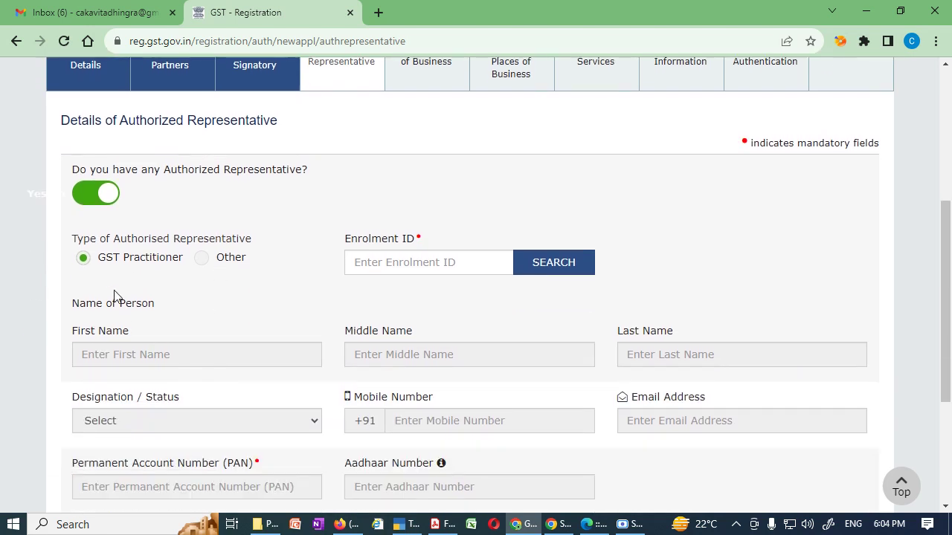
click(201, 259)
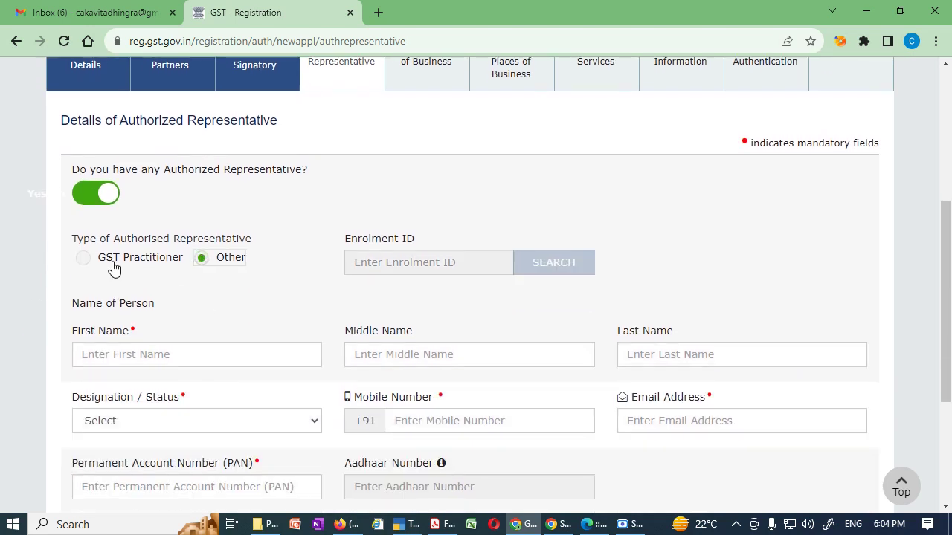
click(80, 262)
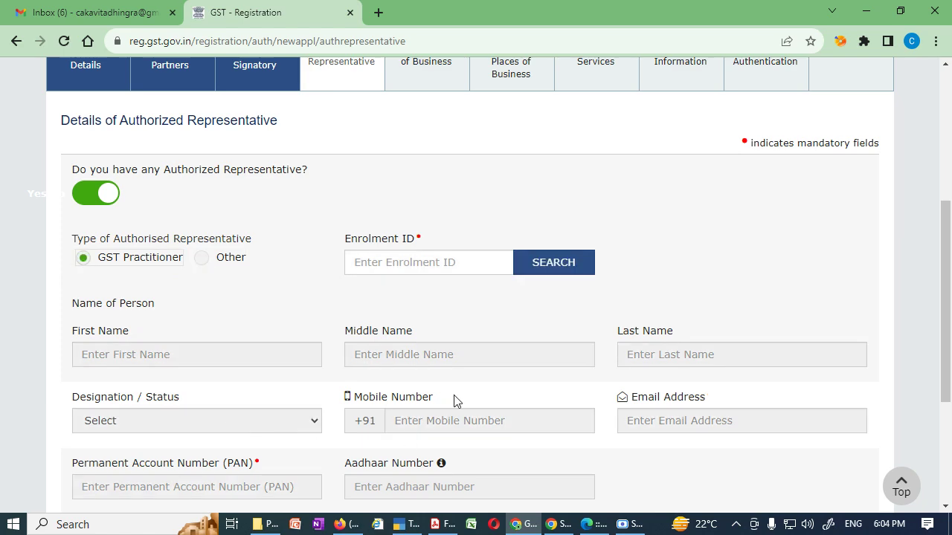
scroll(386, 456, down, 3)
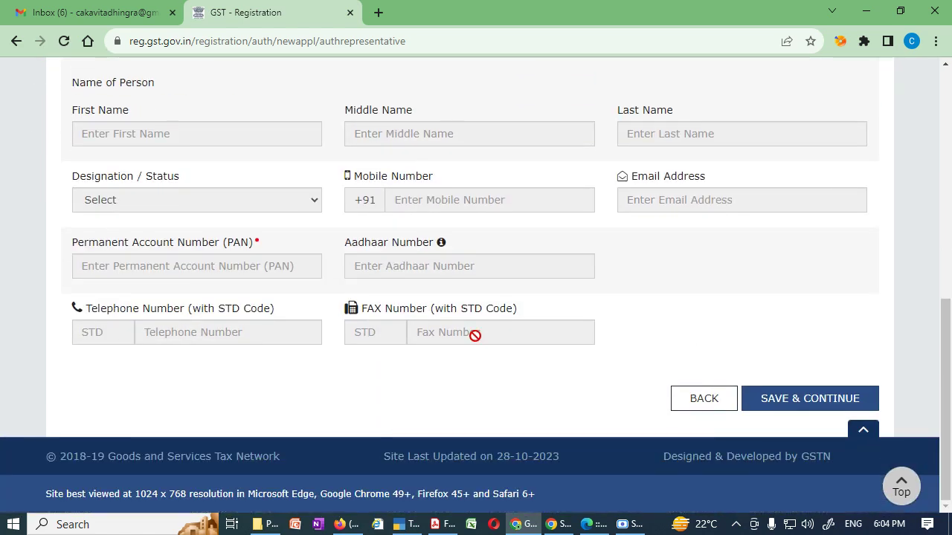
scroll(619, 389, up, 3)
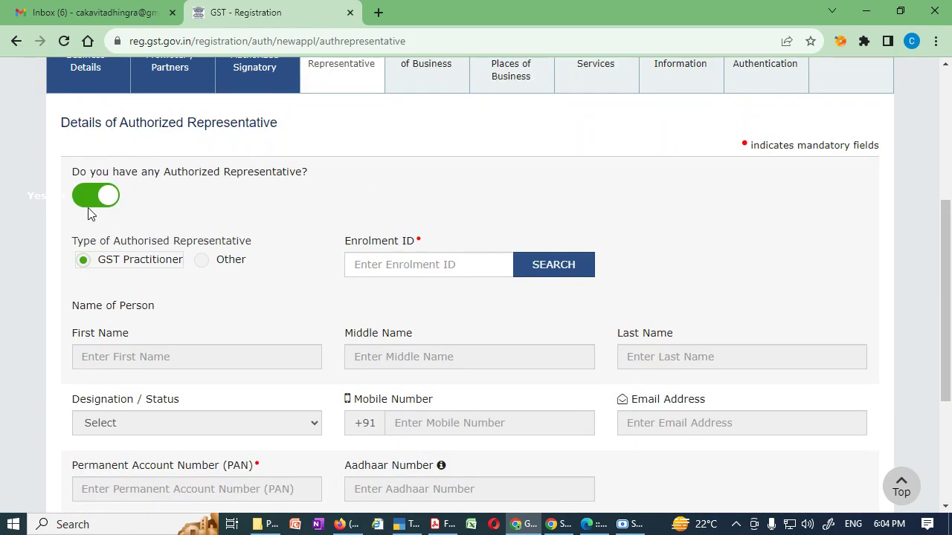
click(92, 197)
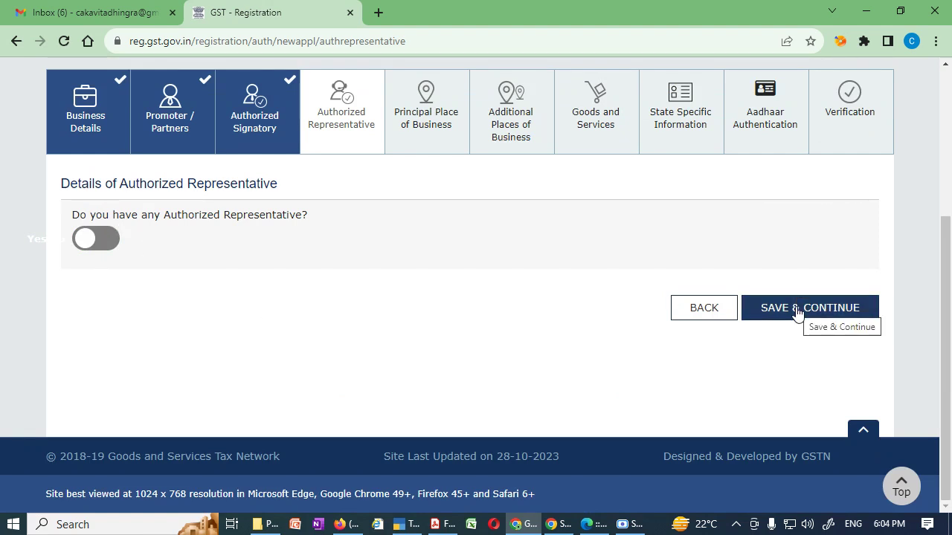
click(104, 238)
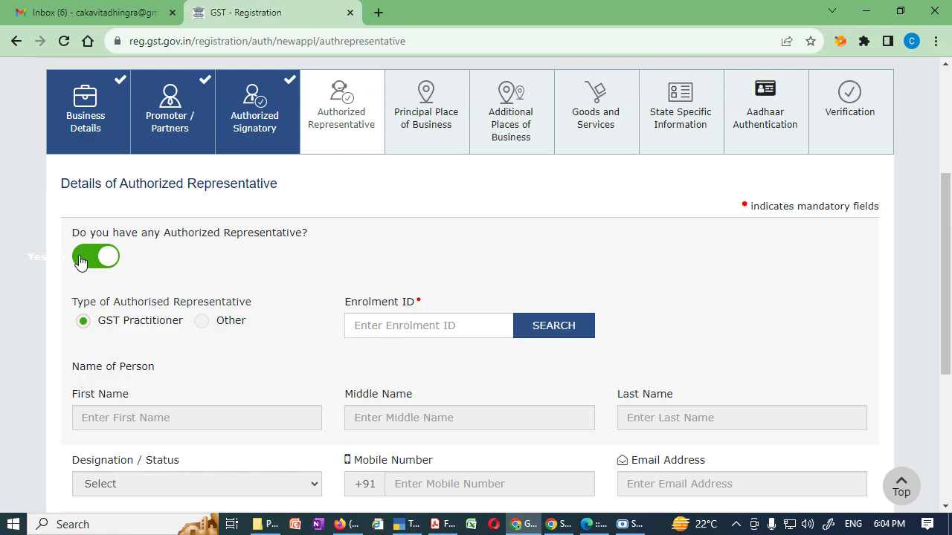
click(95, 257)
click(801, 316)
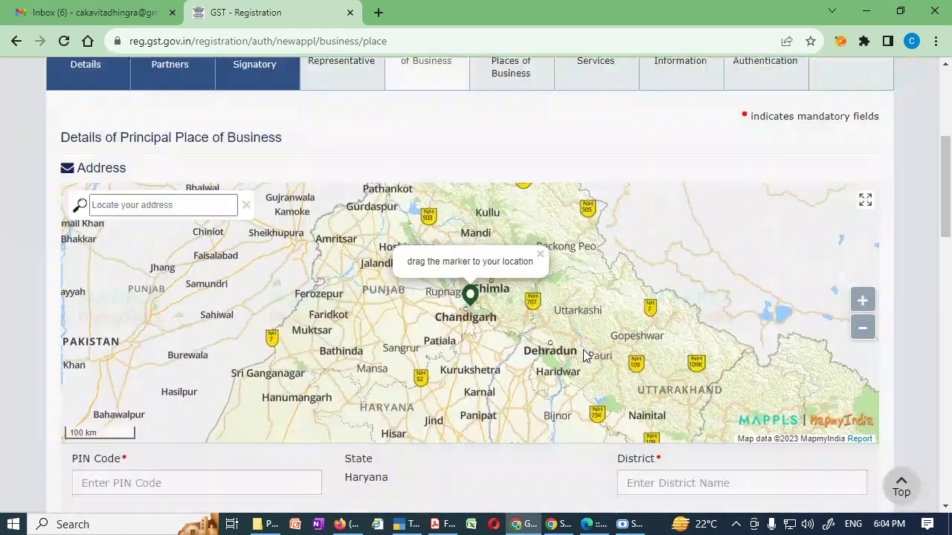
Check the empty Sector/Ward and Commissionerate lists and the PIN Code field.
scroll(582, 348, up, 1)
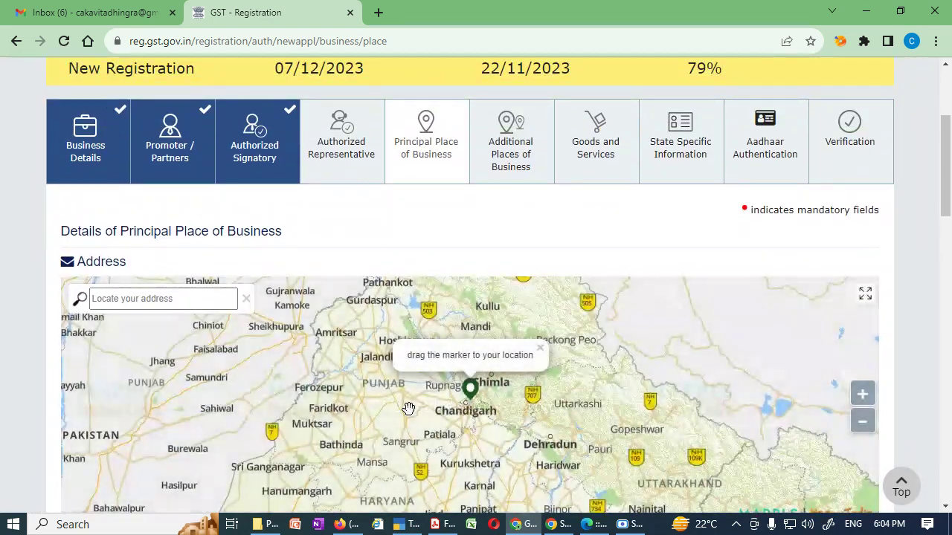
scroll(896, 354, down, 2)
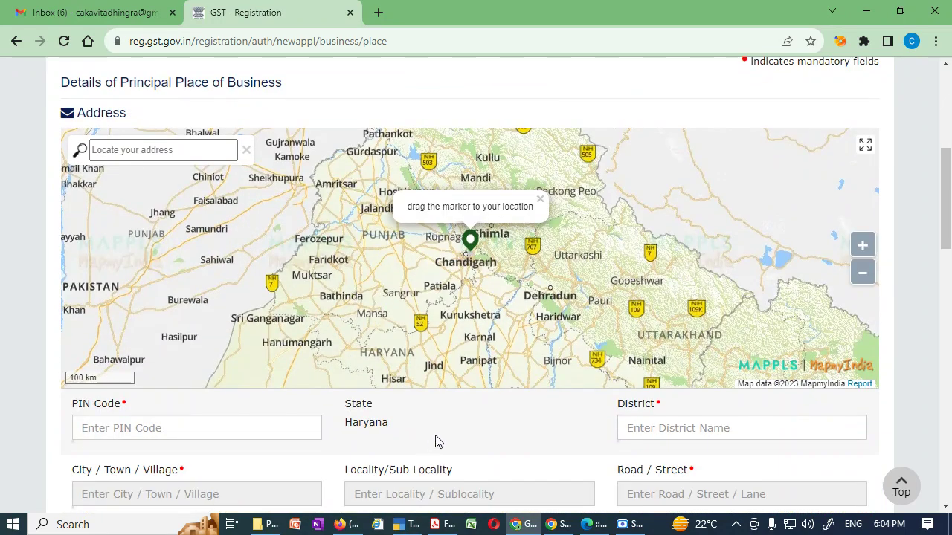
scroll(438, 440, down, 3)
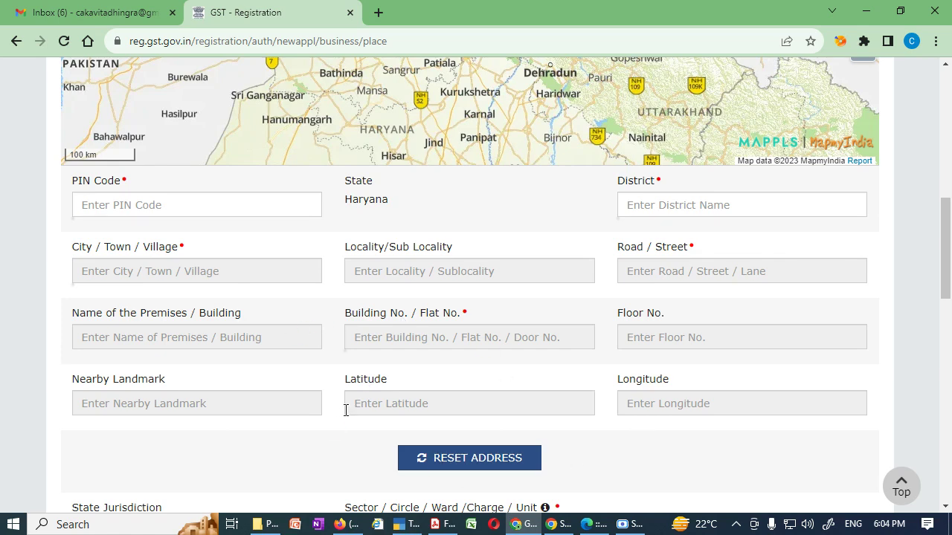
scroll(346, 409, down, 3)
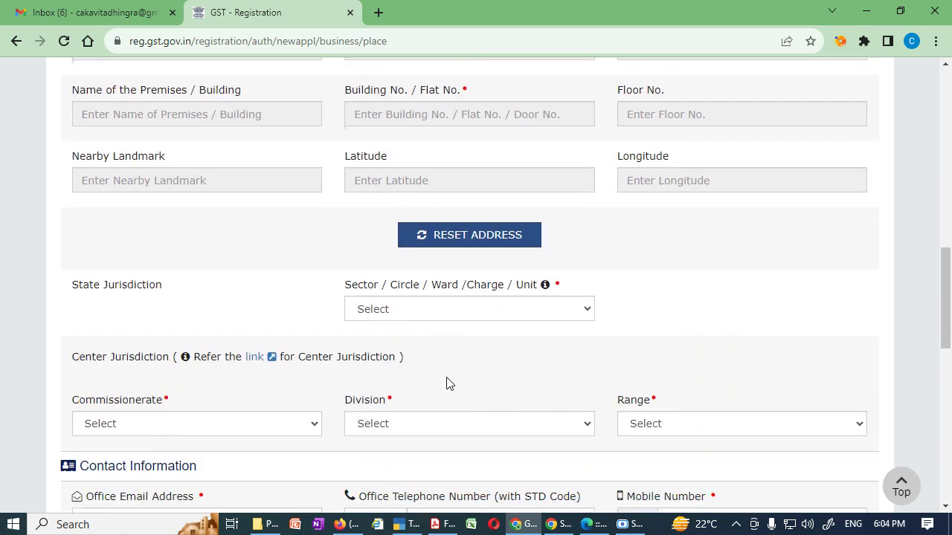
click(587, 311)
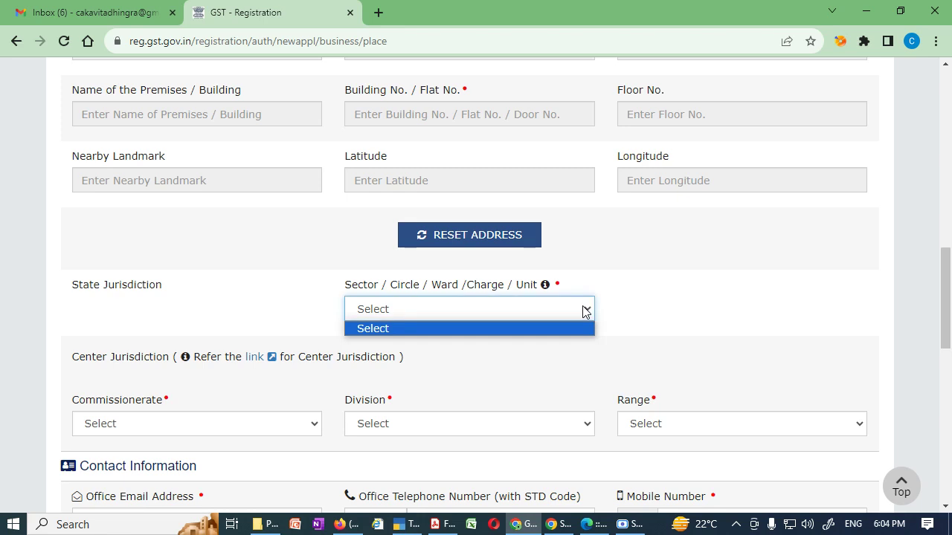
click(586, 311)
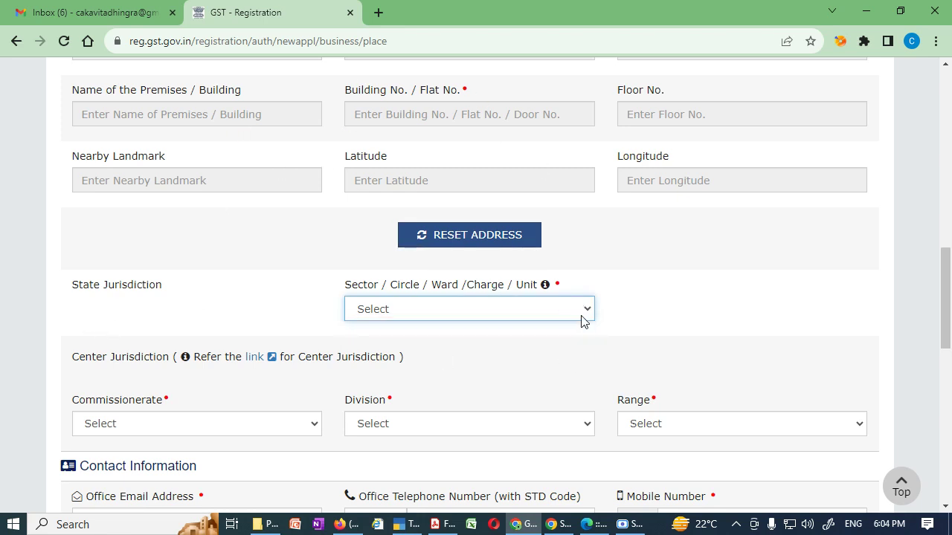
click(285, 428)
click(285, 428)
scroll(427, 380, up, 4)
click(140, 275)
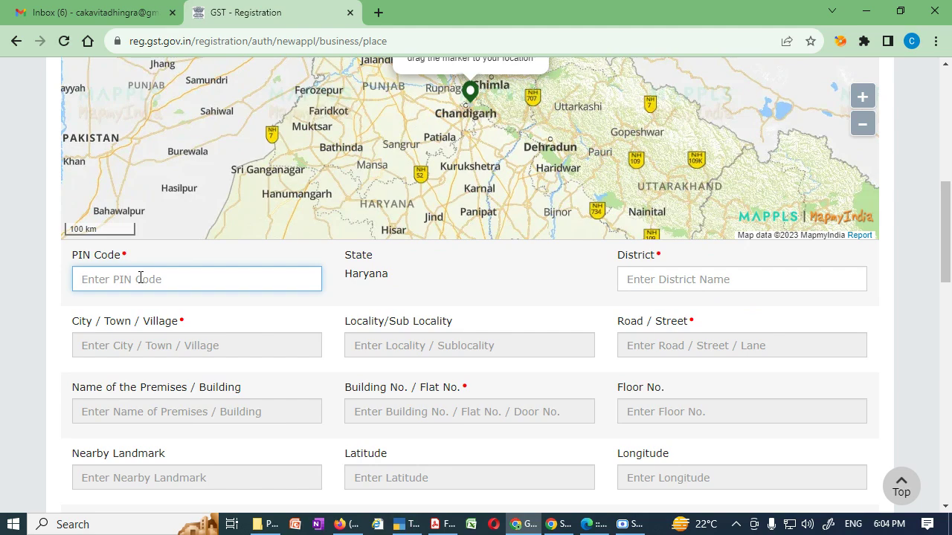
scroll(139, 279, up, 4)
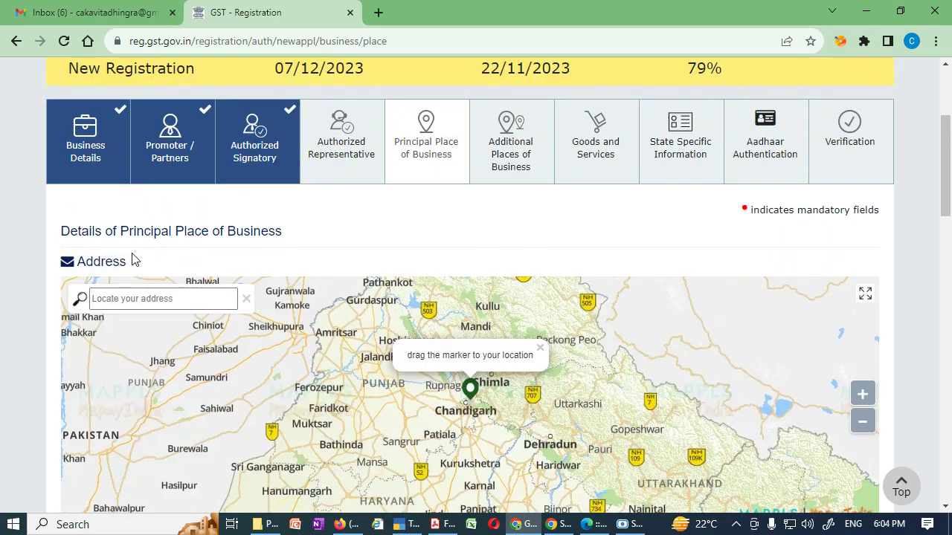
scroll(136, 260, down, 1)
Locate 'Gohana 131301' on the map, confirm Gohana School, and enter building number 345.
click(218, 223)
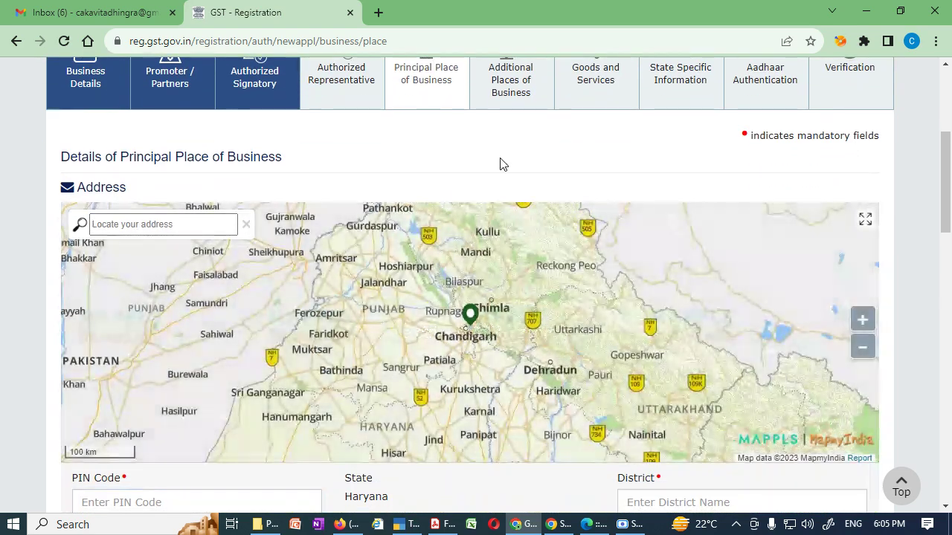
text(Gohana )
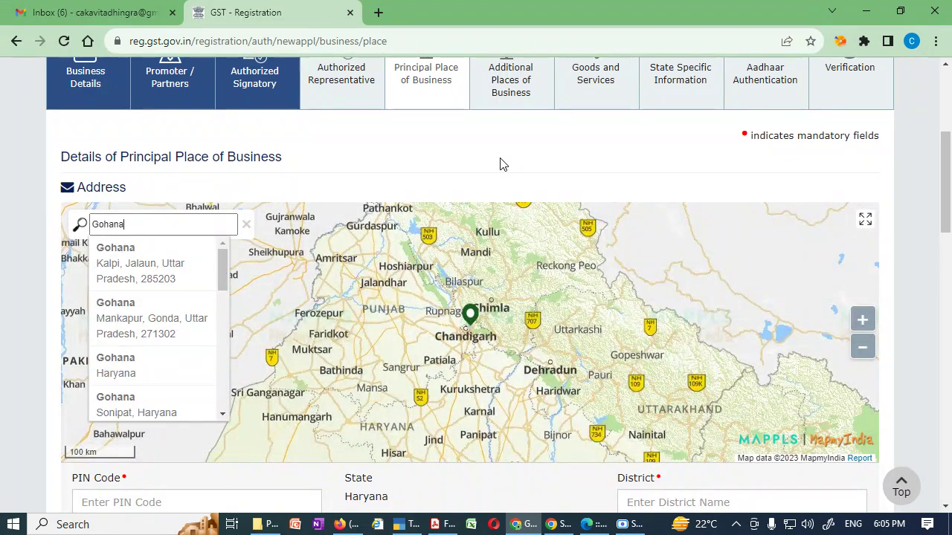
text(131301)
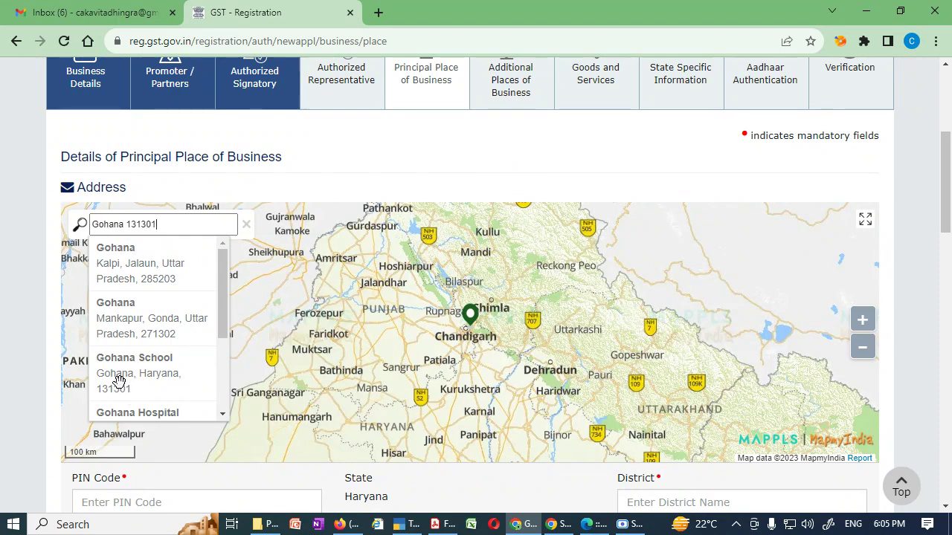
click(149, 374)
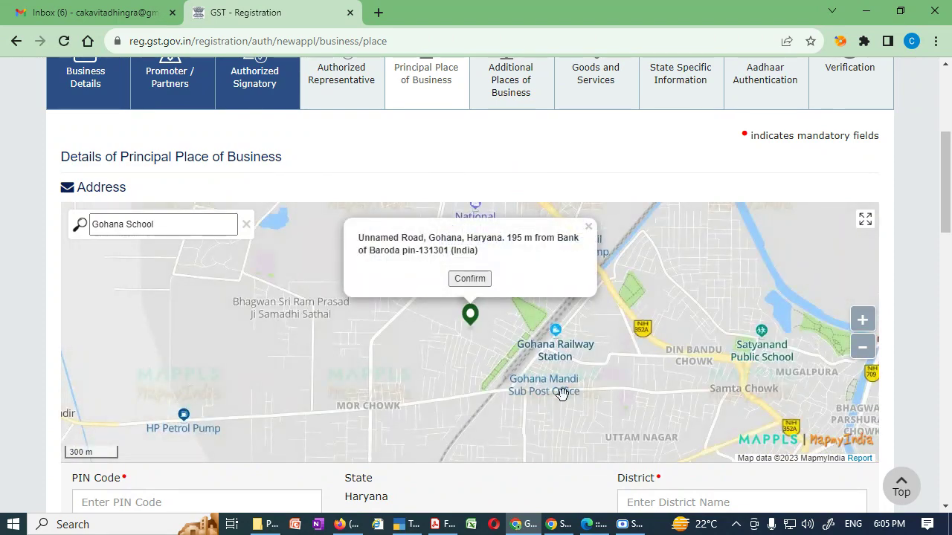
click(480, 281)
scroll(534, 404, down, 3)
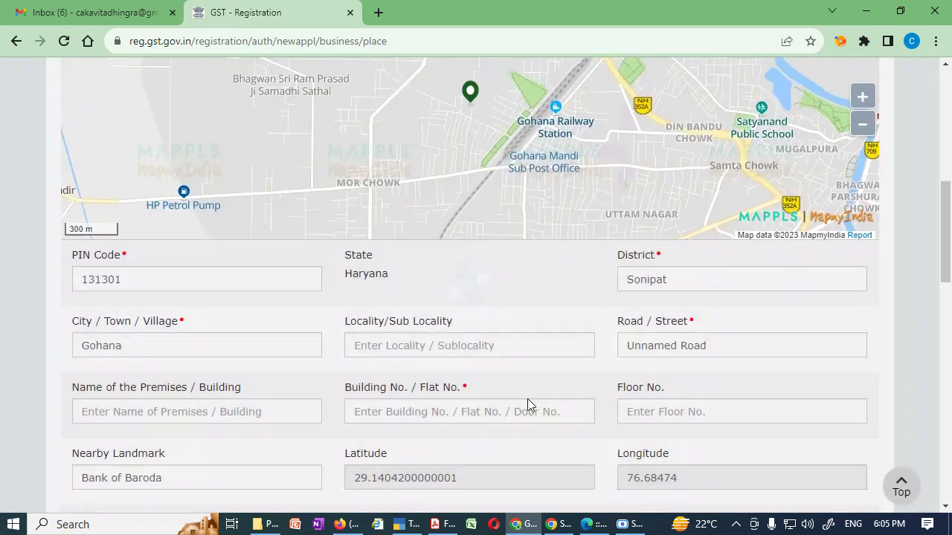
scroll(496, 384, down, 1)
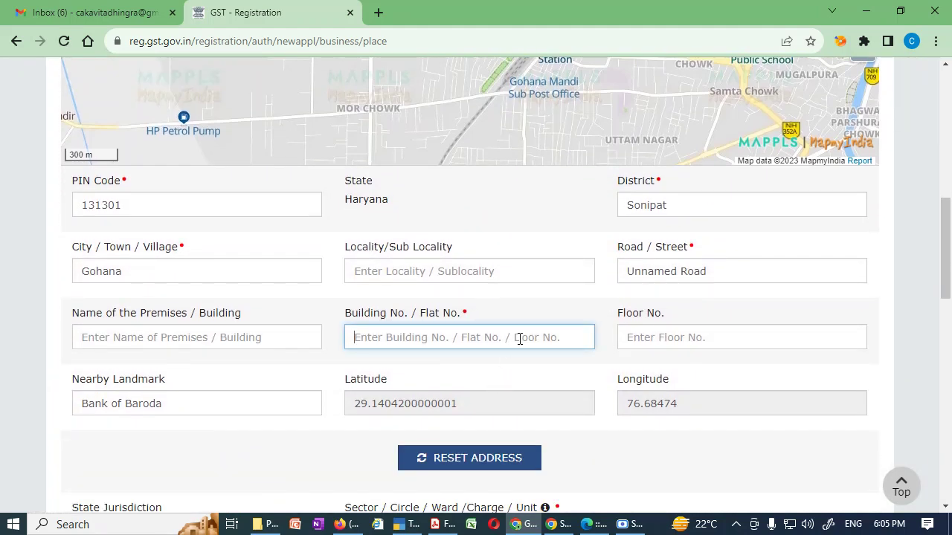
text(34)
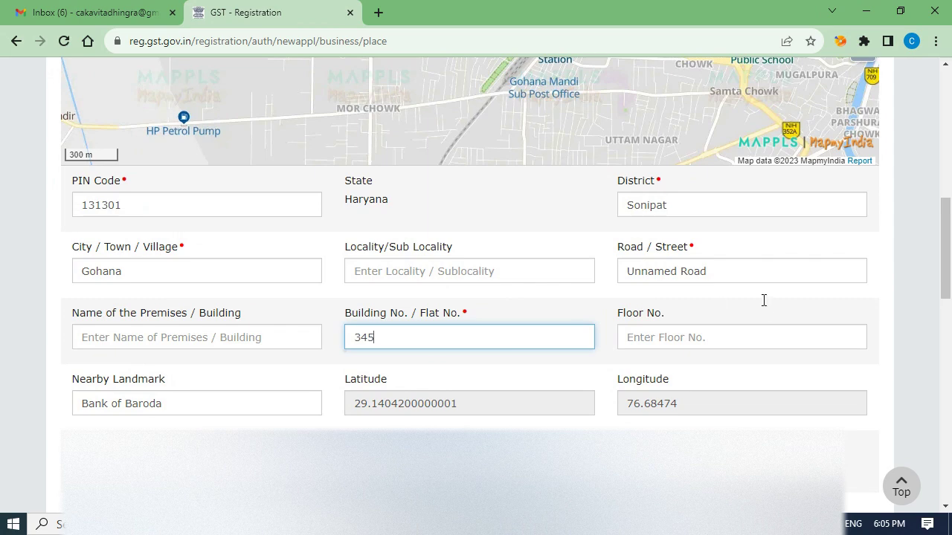
text(5)
click(765, 312)
scroll(780, 397, down, 4)
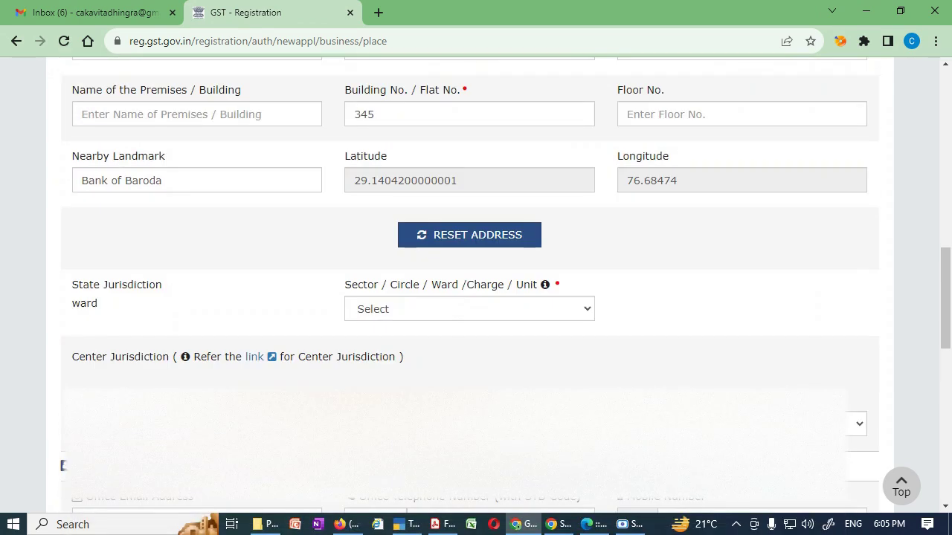
Pick Sonipat Ward 10, then ROHTAK, SONEPAT and RANGE-27 SONEPAT for Commissionerate, Division and Range.
scroll(550, 320, down, 1)
click(558, 233)
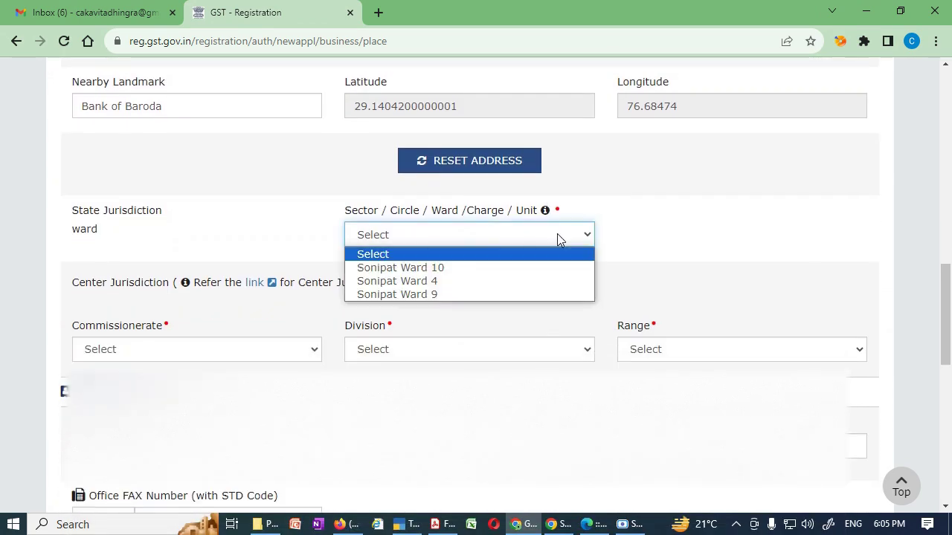
click(541, 268)
click(263, 348)
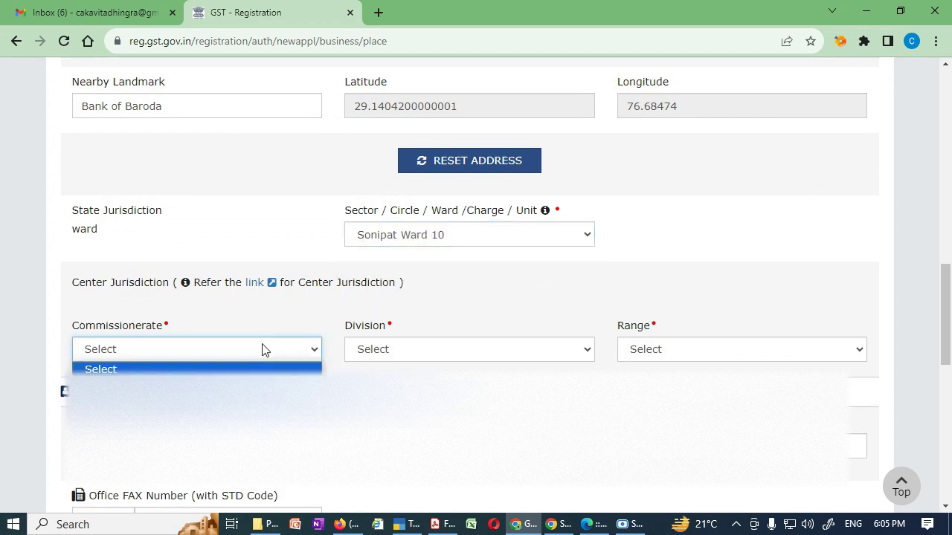
click(245, 381)
click(465, 351)
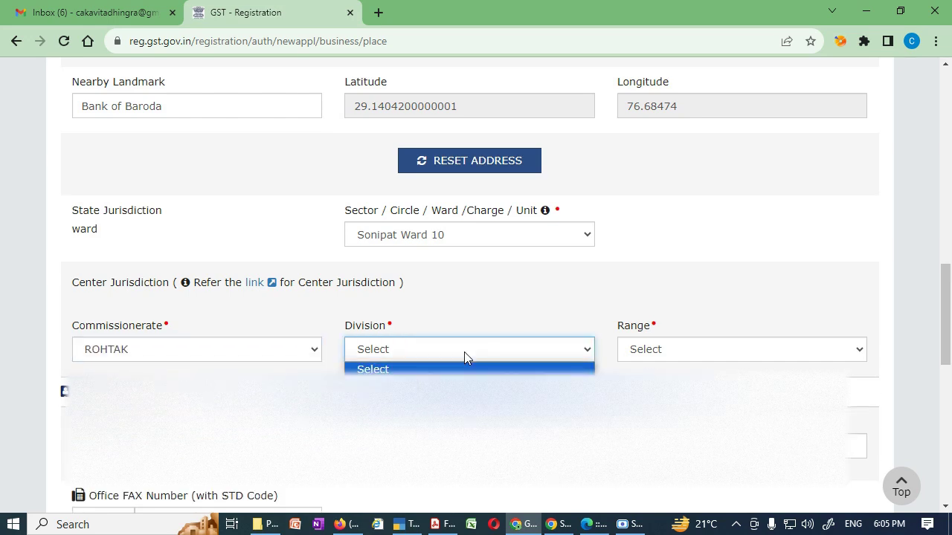
click(461, 381)
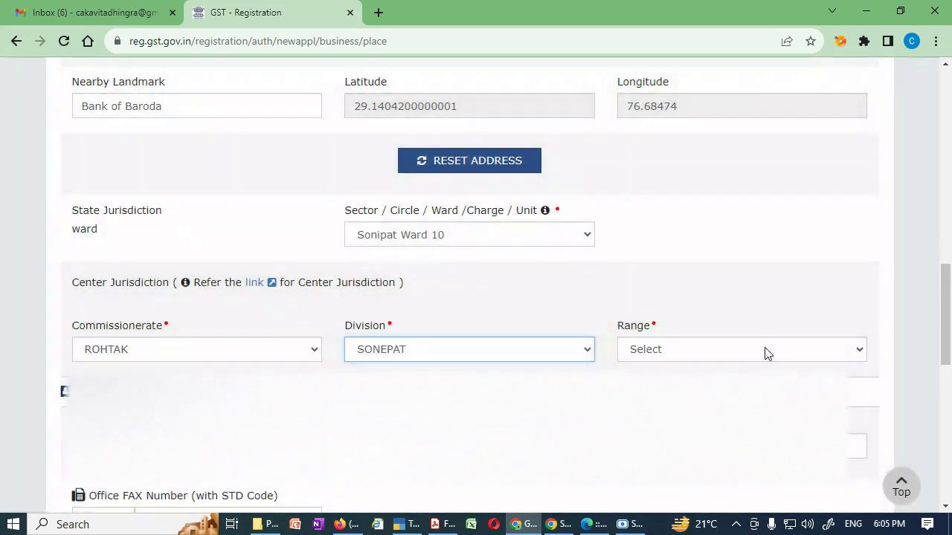
click(764, 348)
click(741, 376)
drag(947, 312, 945, 420)
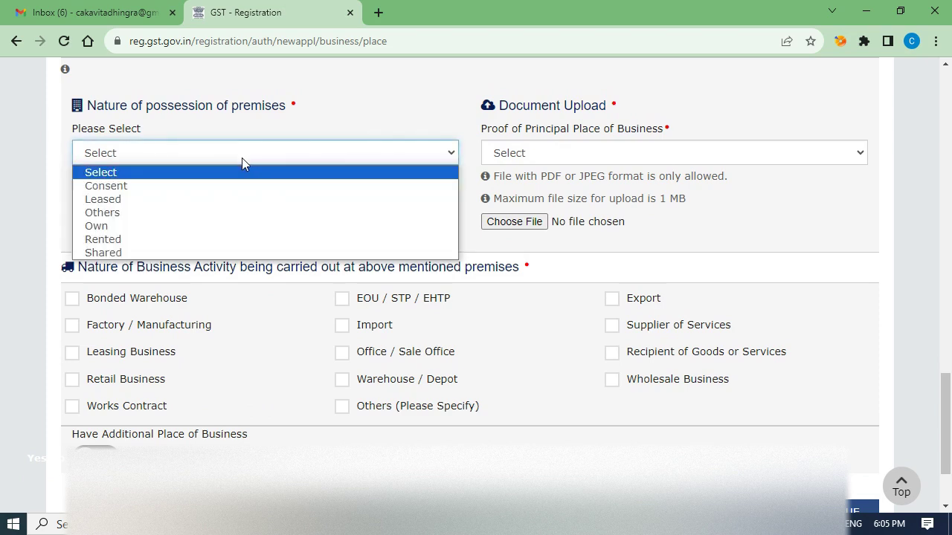
Set nature of possession to Rented, leaving the proof of place of business type unselected.
click(216, 224)
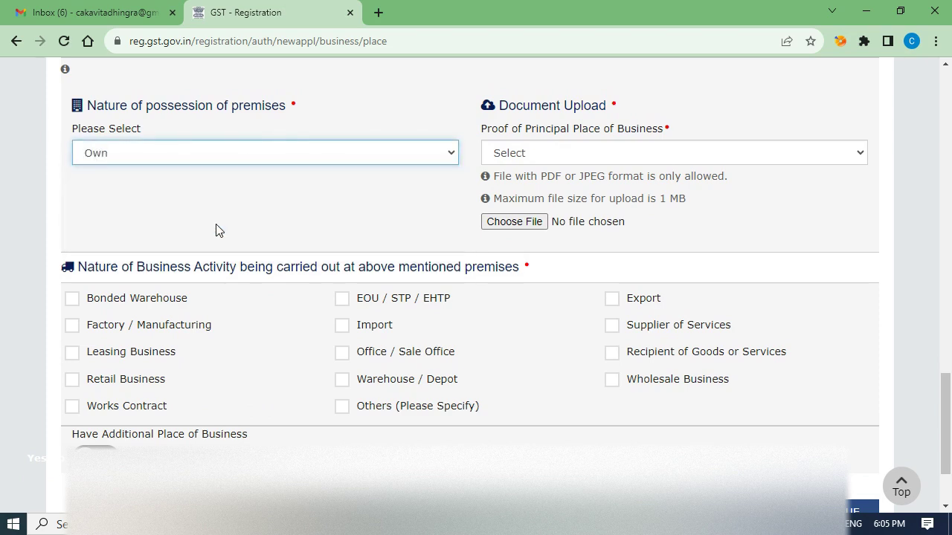
click(513, 155)
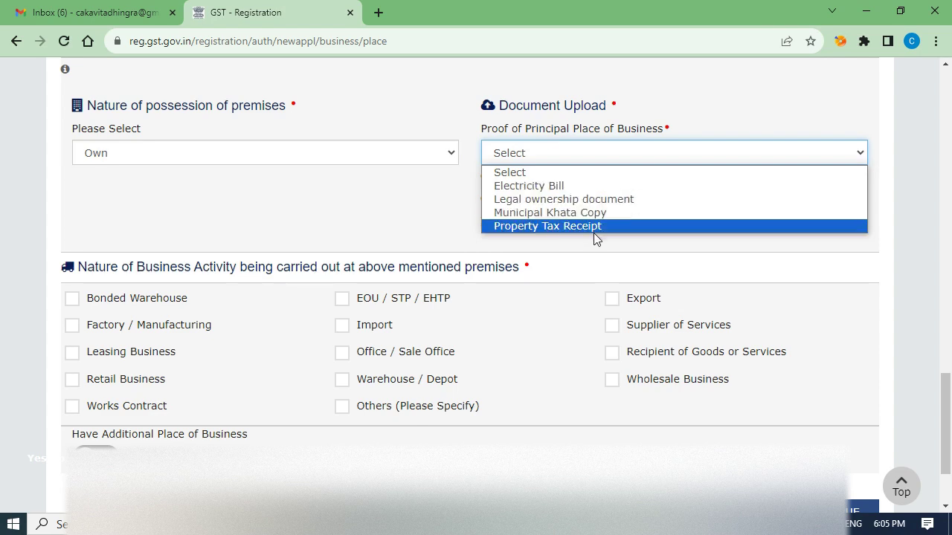
click(683, 231)
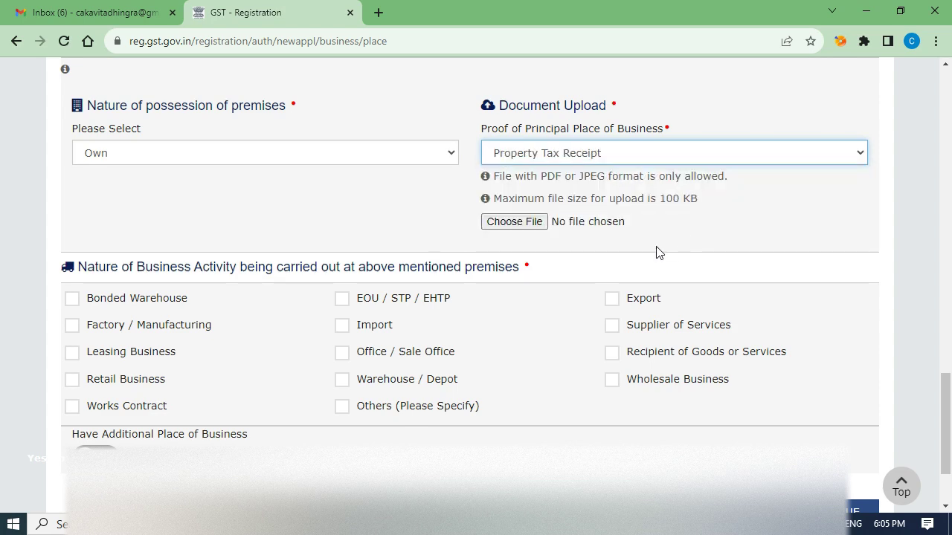
click(355, 157)
click(332, 239)
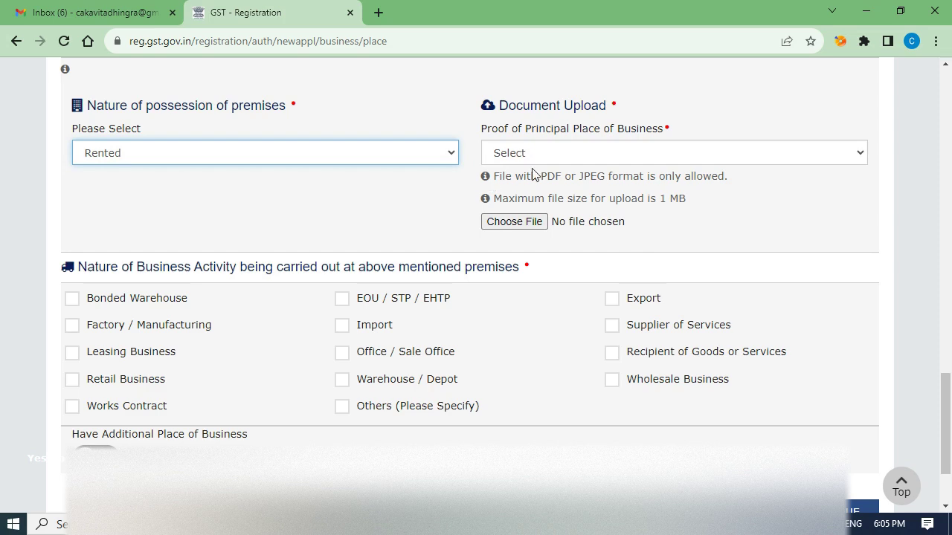
click(564, 157)
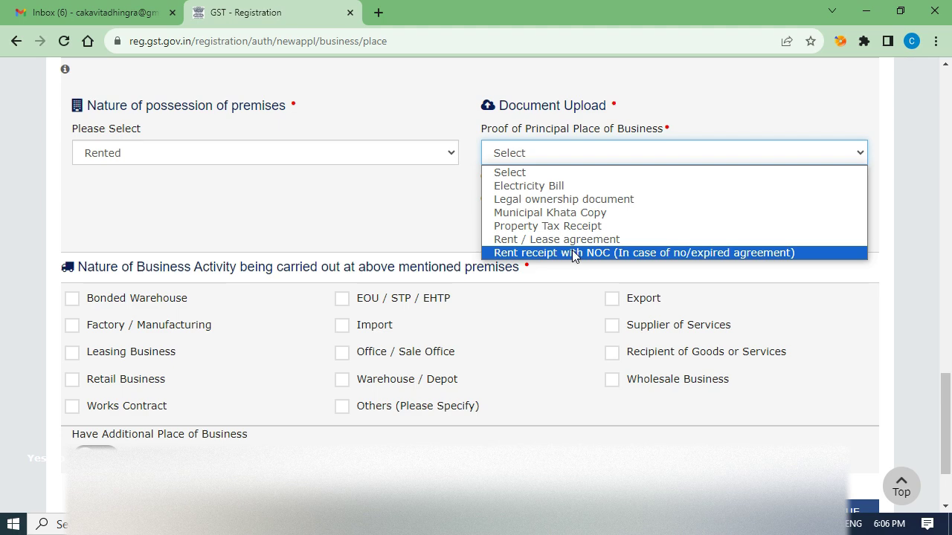
click(392, 237)
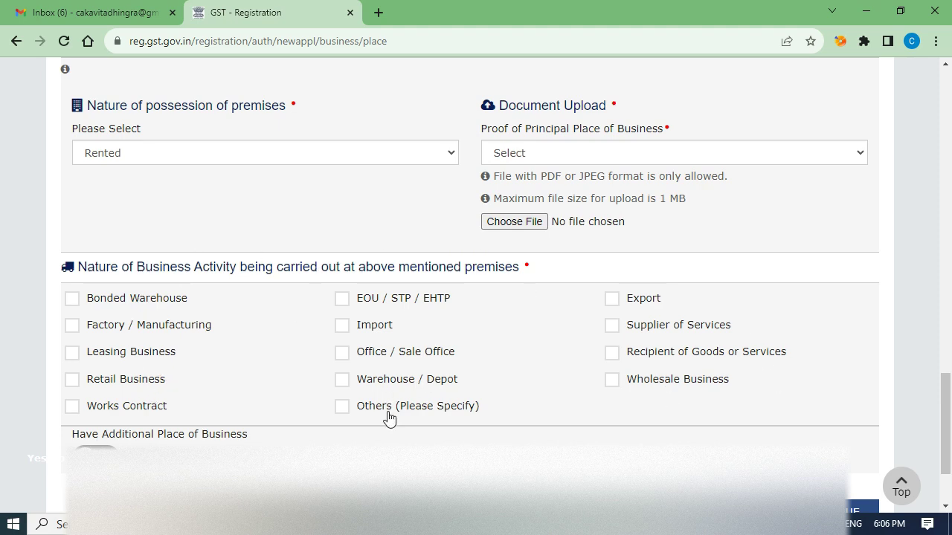
Tick Retail Business and Wholesale Business, leaving Additional Place of Business switched off.
click(73, 382)
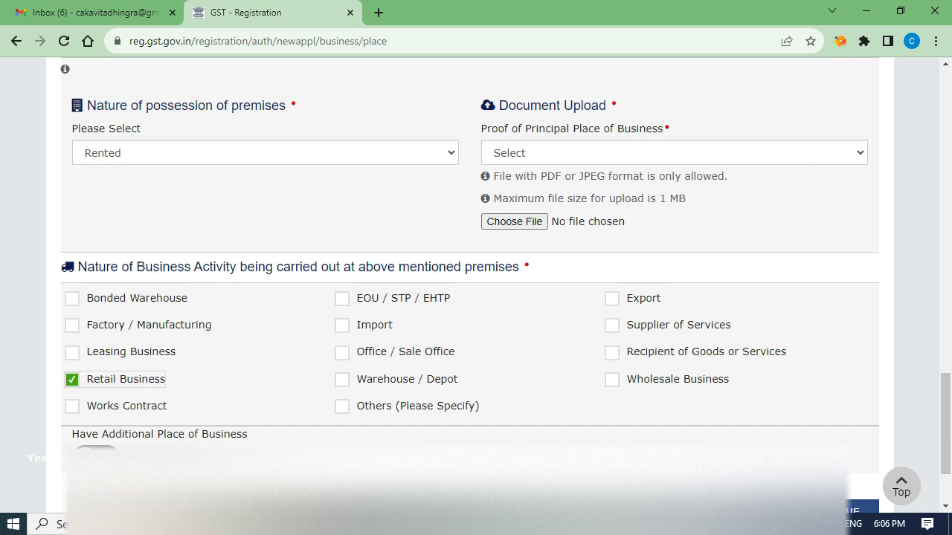
click(707, 387)
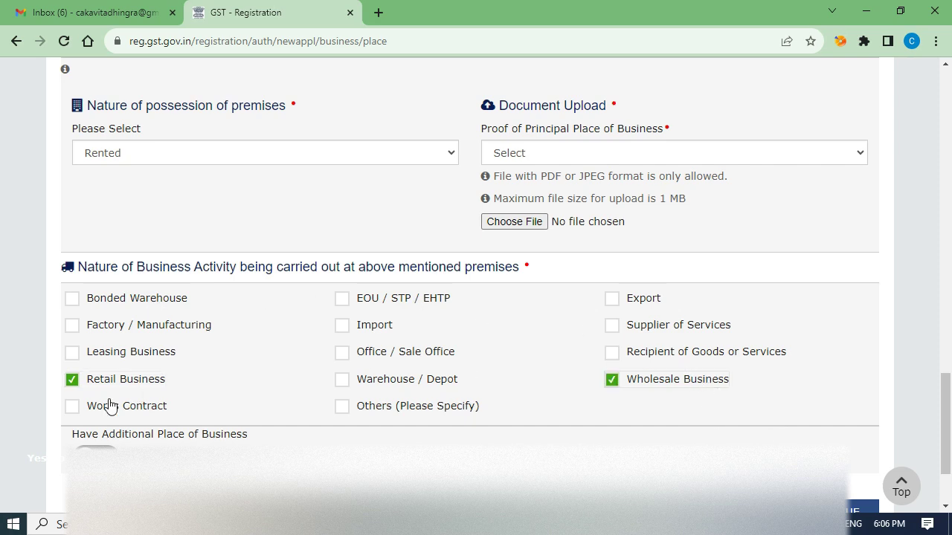
scroll(115, 413, down, 3)
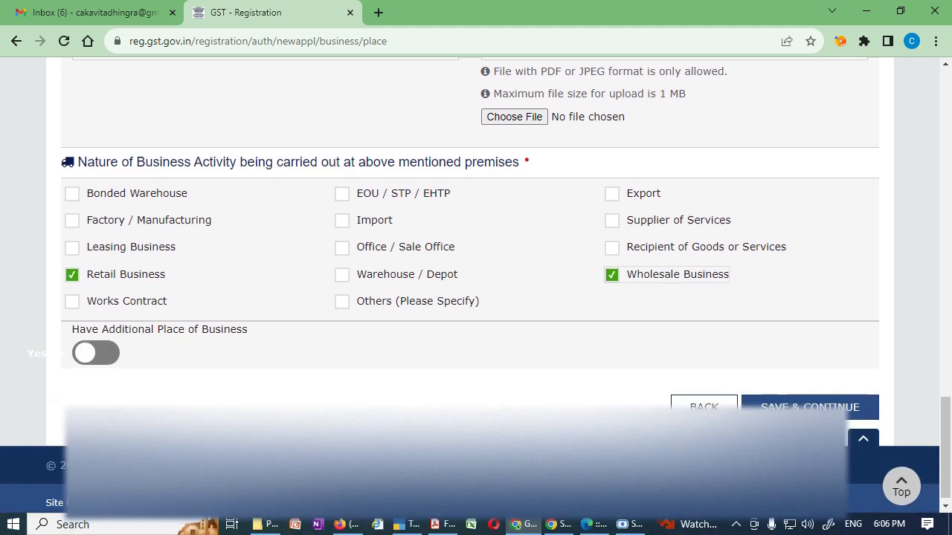
click(106, 347)
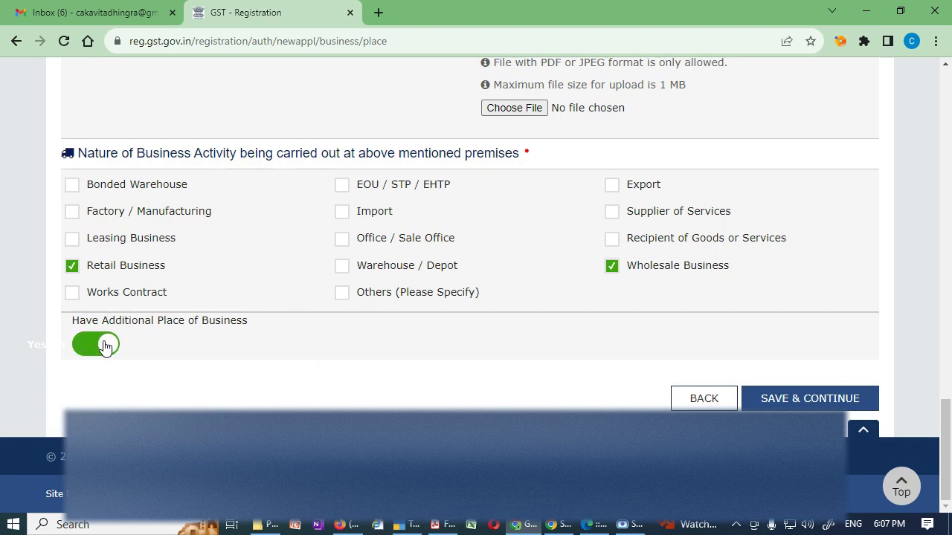
click(95, 350)
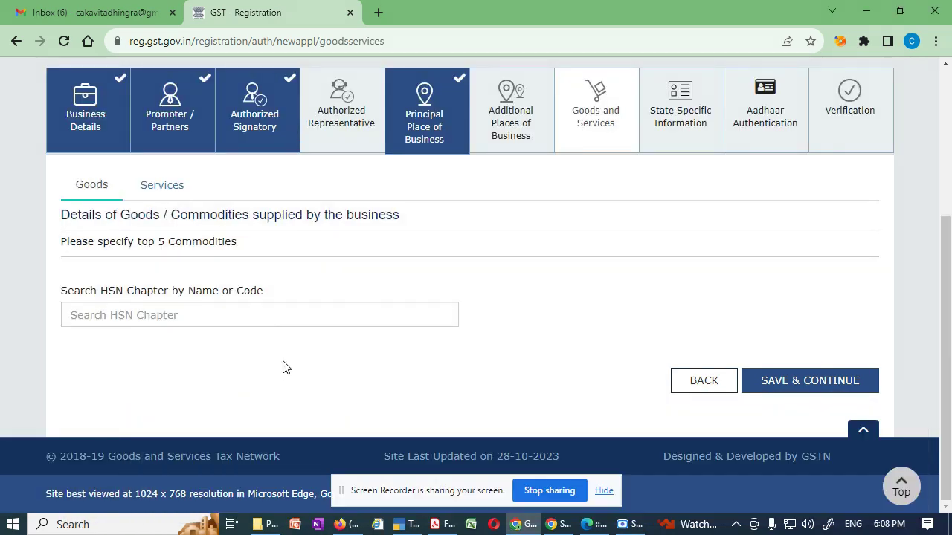
Search HSN chapter 2716 on the Goods tab and add code 271600 (mineral fuels, electrical energy).
click(603, 490)
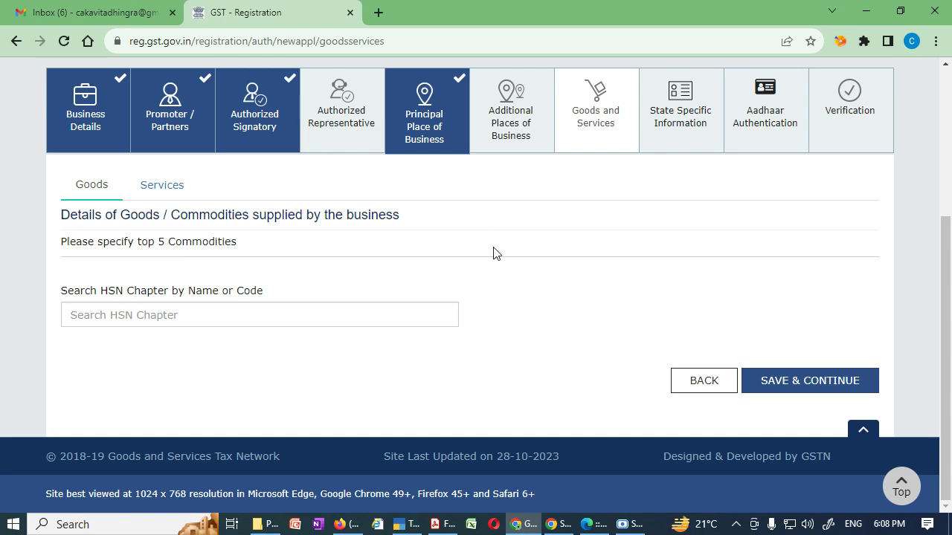
click(152, 191)
click(108, 194)
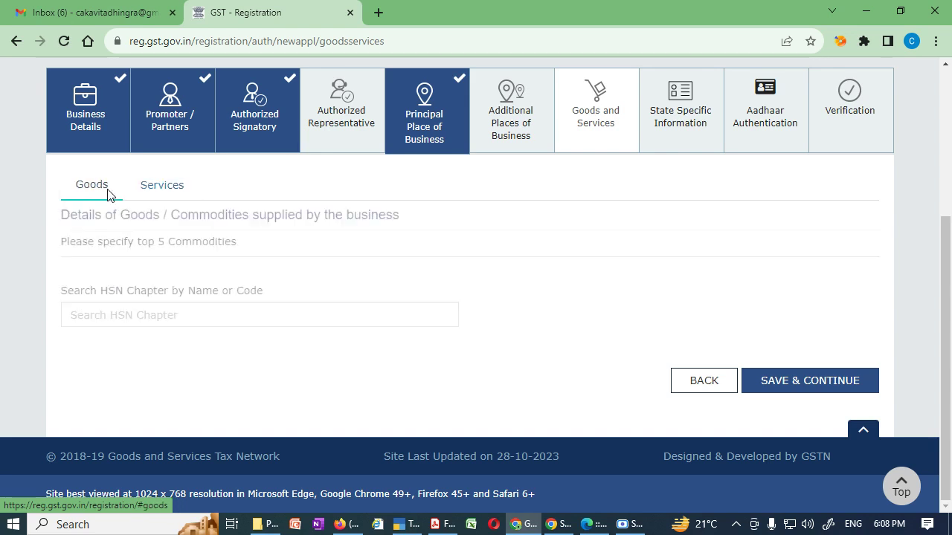
click(182, 192)
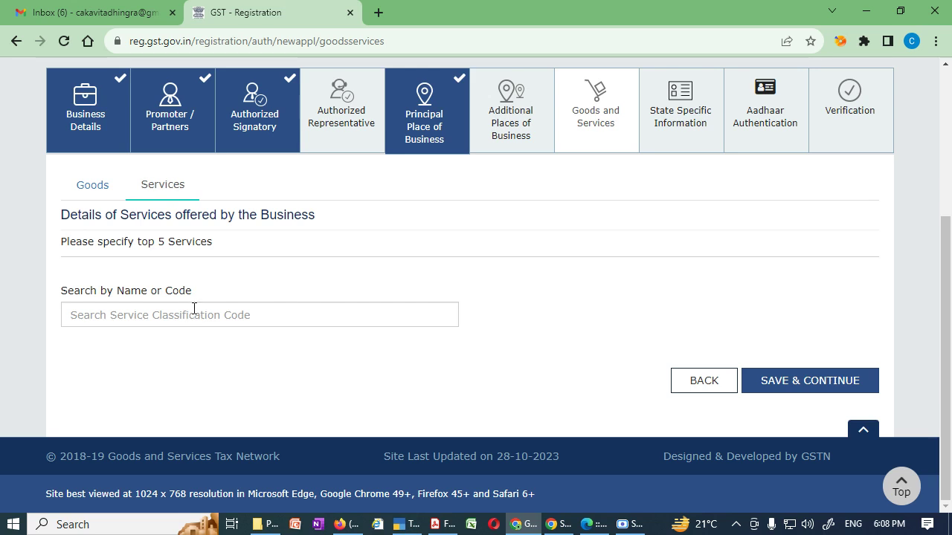
click(86, 191)
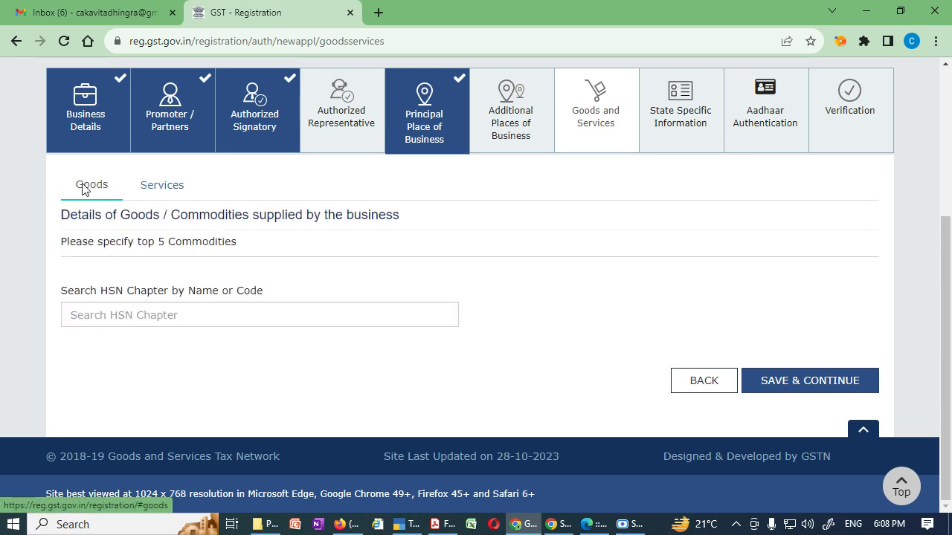
click(134, 316)
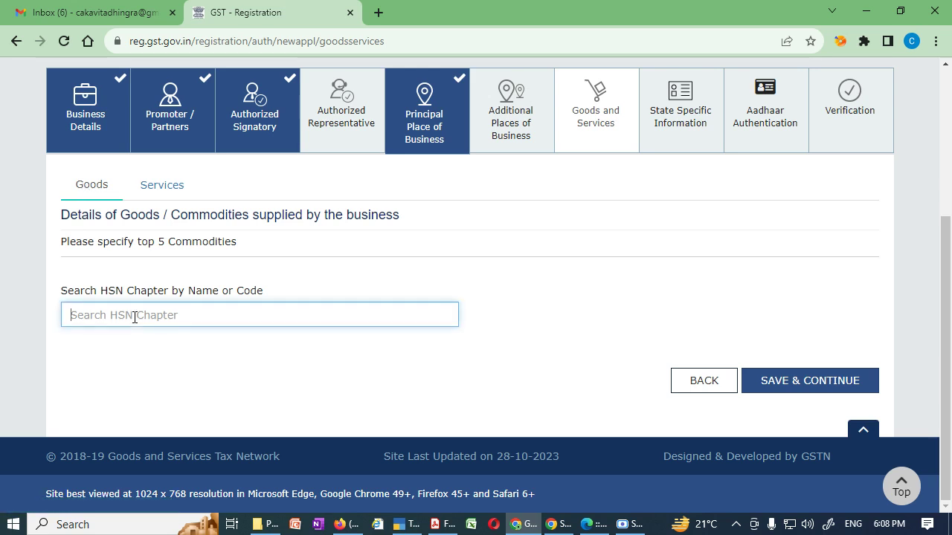
text(2716)
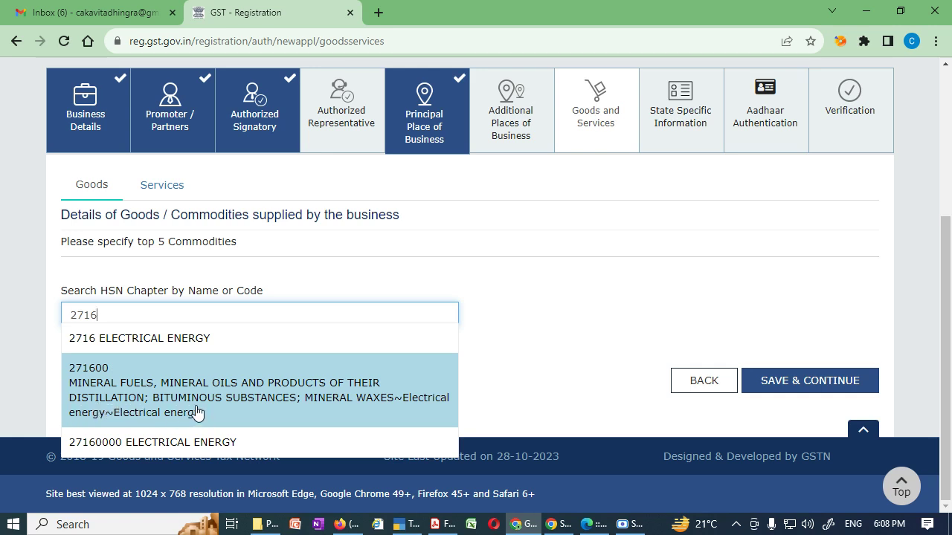
click(295, 404)
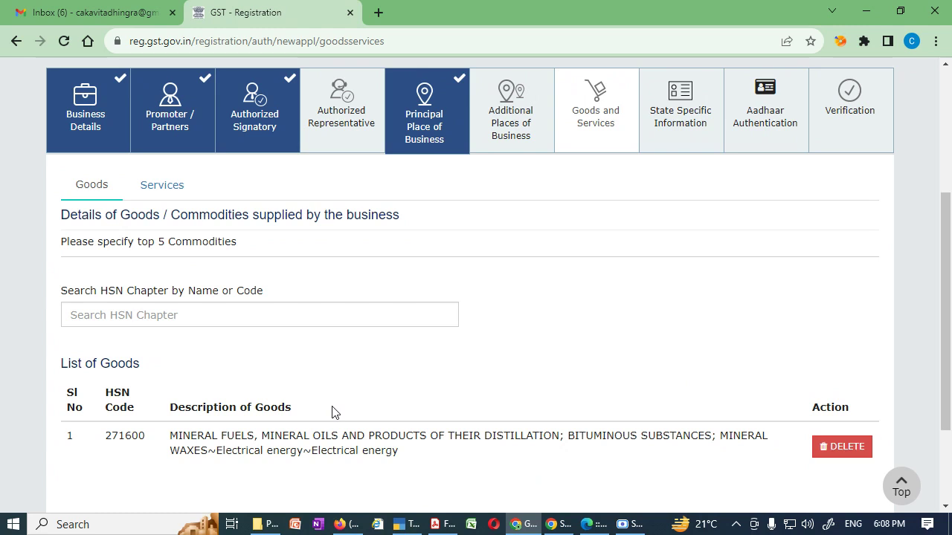
scroll(334, 413, down, 1)
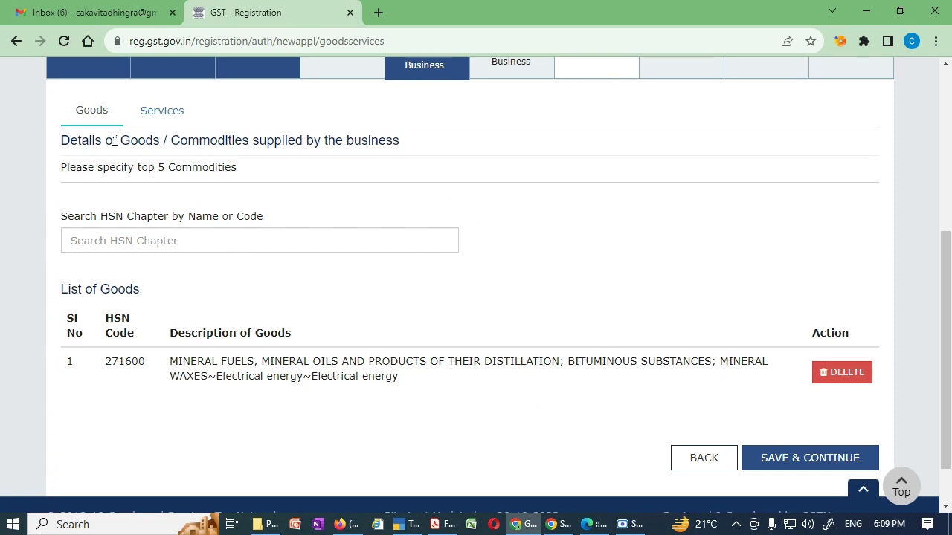
Check the Services section's classification search, then return to the Goods list still holding 271600.
click(170, 116)
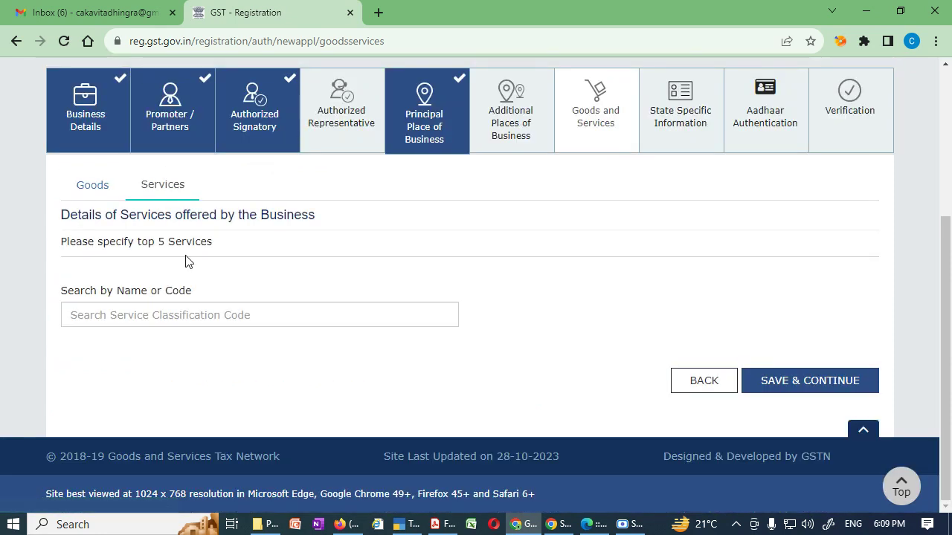
click(204, 321)
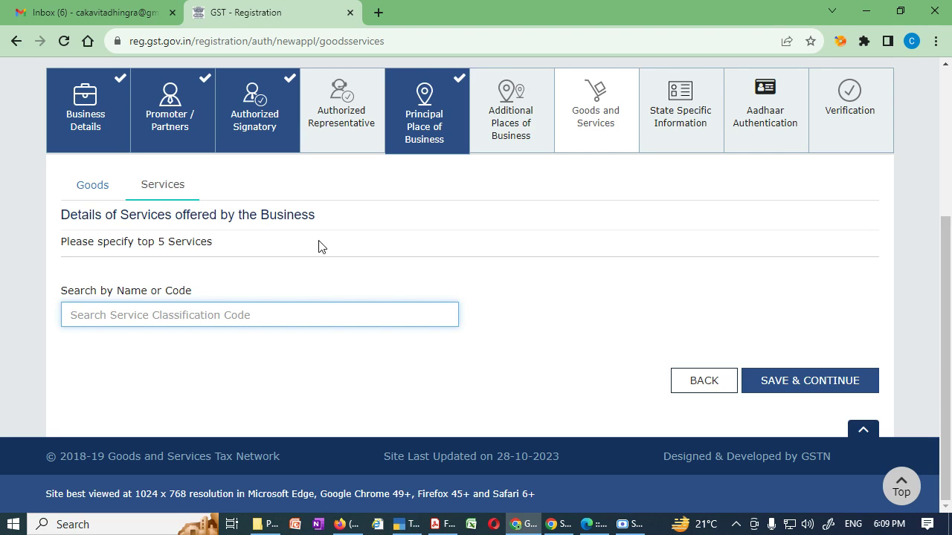
click(93, 201)
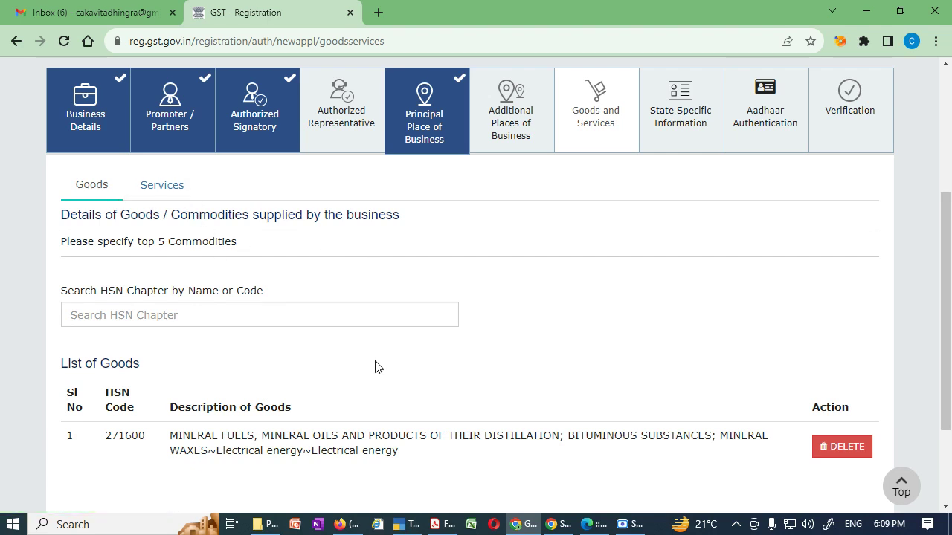
scroll(376, 366, down, 1)
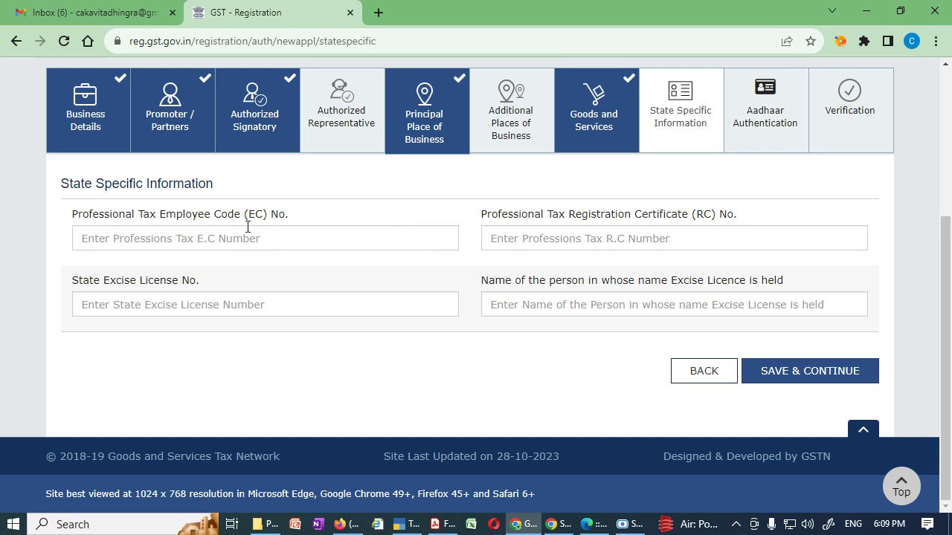
Review the State Excise License, licence holder name and professional tax fields, leaving them blank.
drag(95, 282, 201, 290)
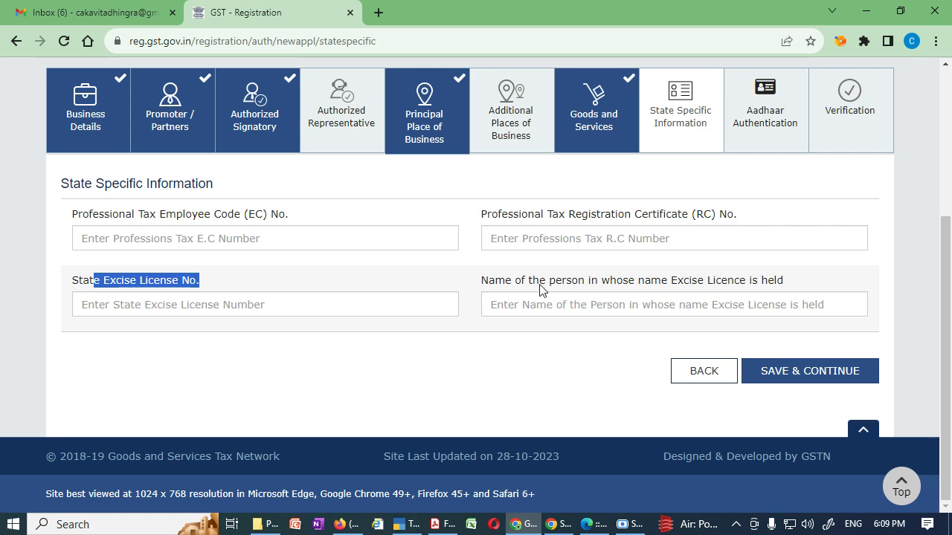
drag(505, 282, 762, 287)
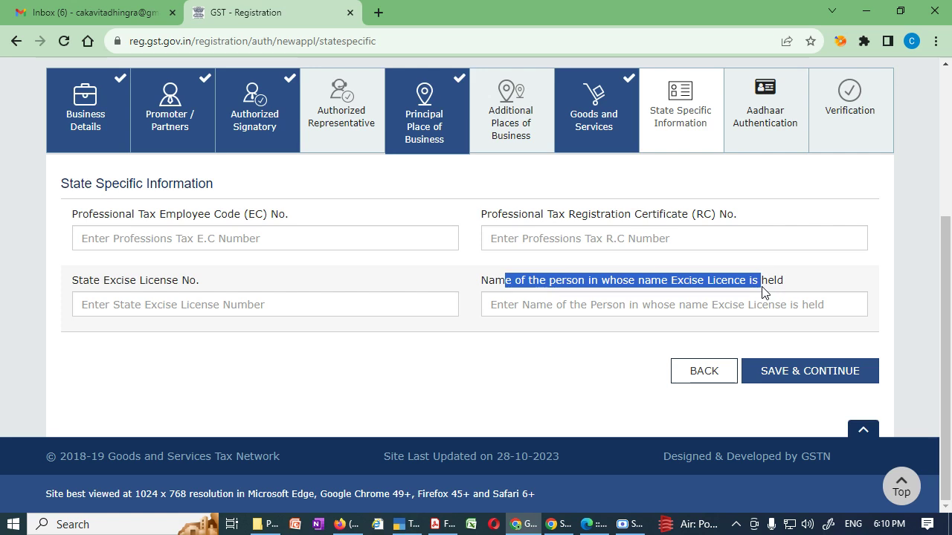
click(528, 216)
drag(528, 217, 683, 216)
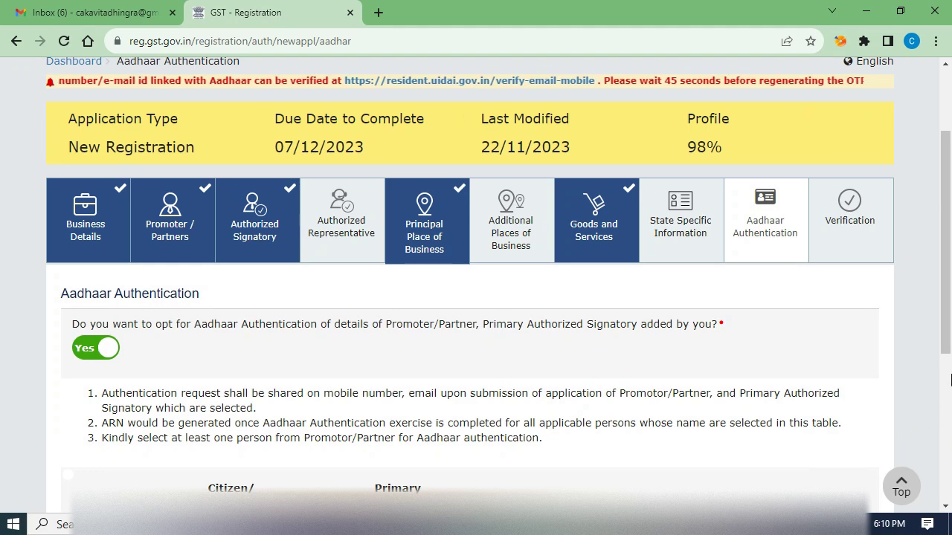
Save the Aadhaar Authentication step and accept the warning to reach the Verification declaration.
scroll(950, 429, down, 2)
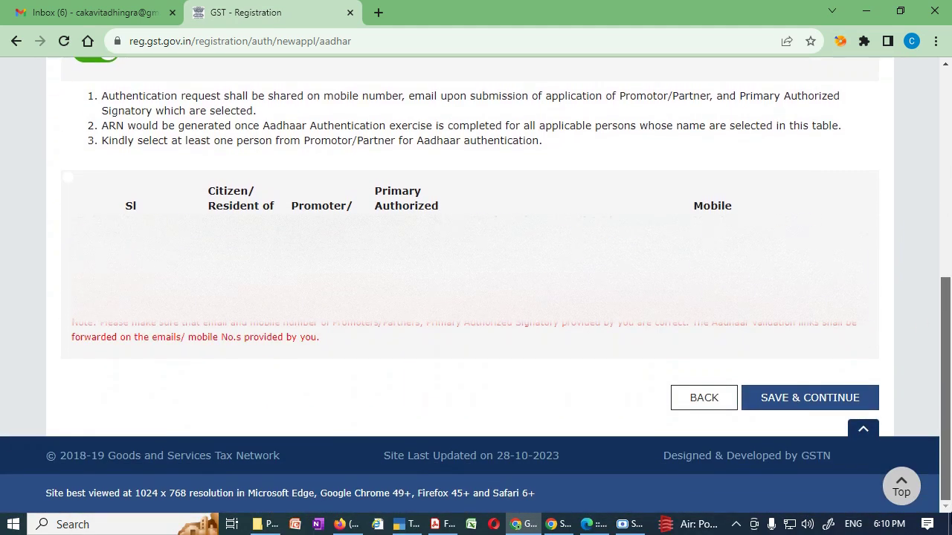
mouse_move(950, 420)
mouse_down()
mouse_move(949, 342)
mouse_move(950, 421)
mouse_up()
click(828, 412)
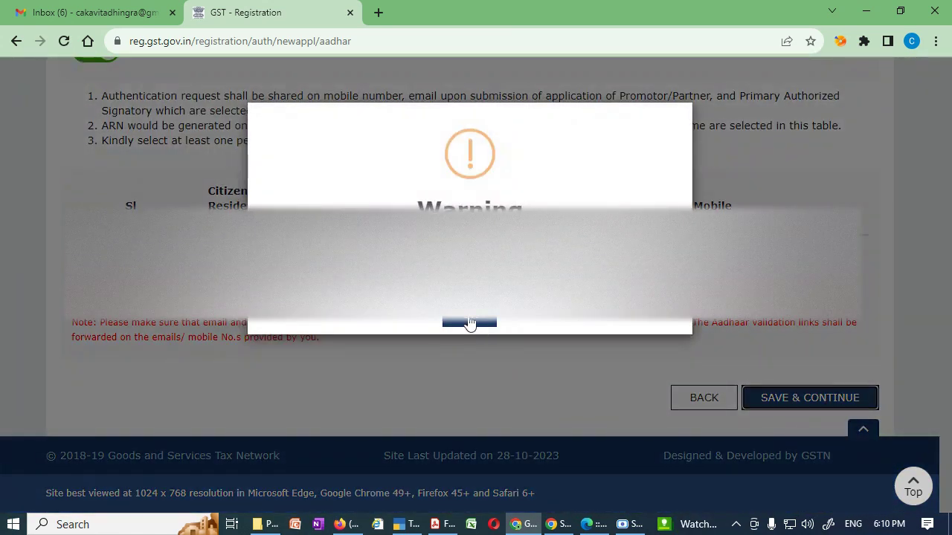
click(469, 323)
scroll(492, 394, down, 4)
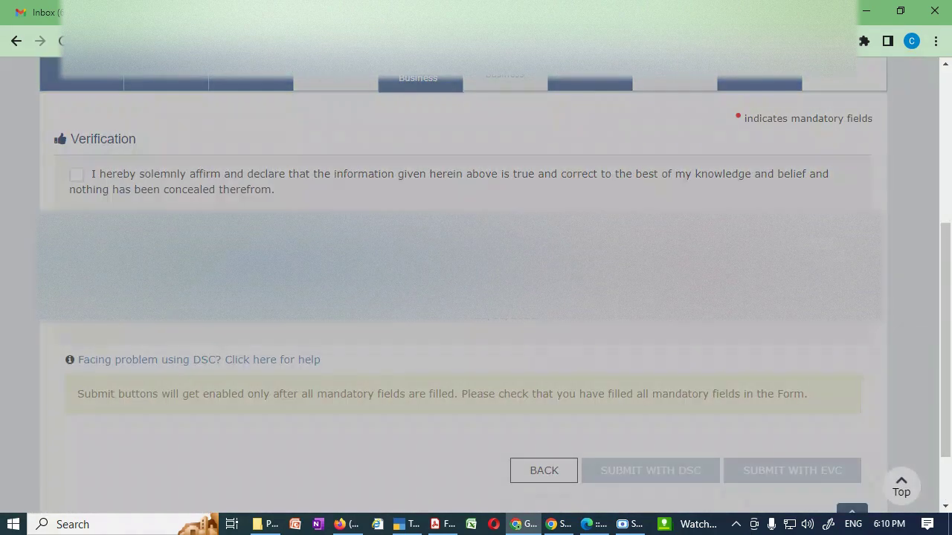
Affirm the declaration that the information given is true and correct.
click(76, 176)
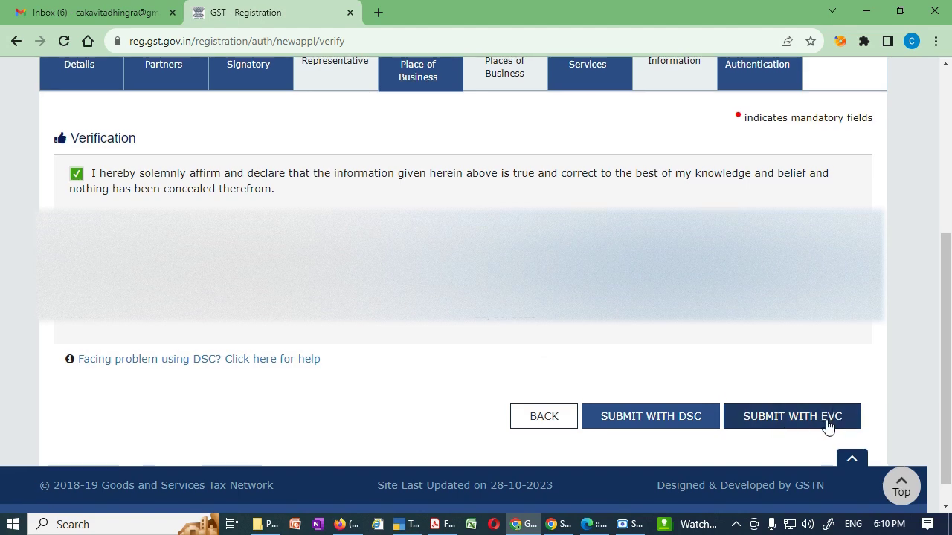
scroll(828, 425, down, 1)
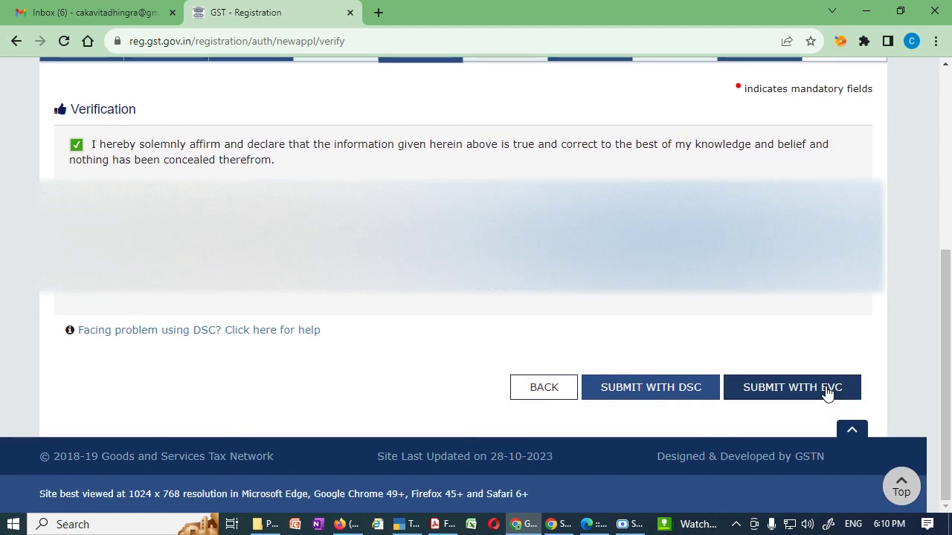